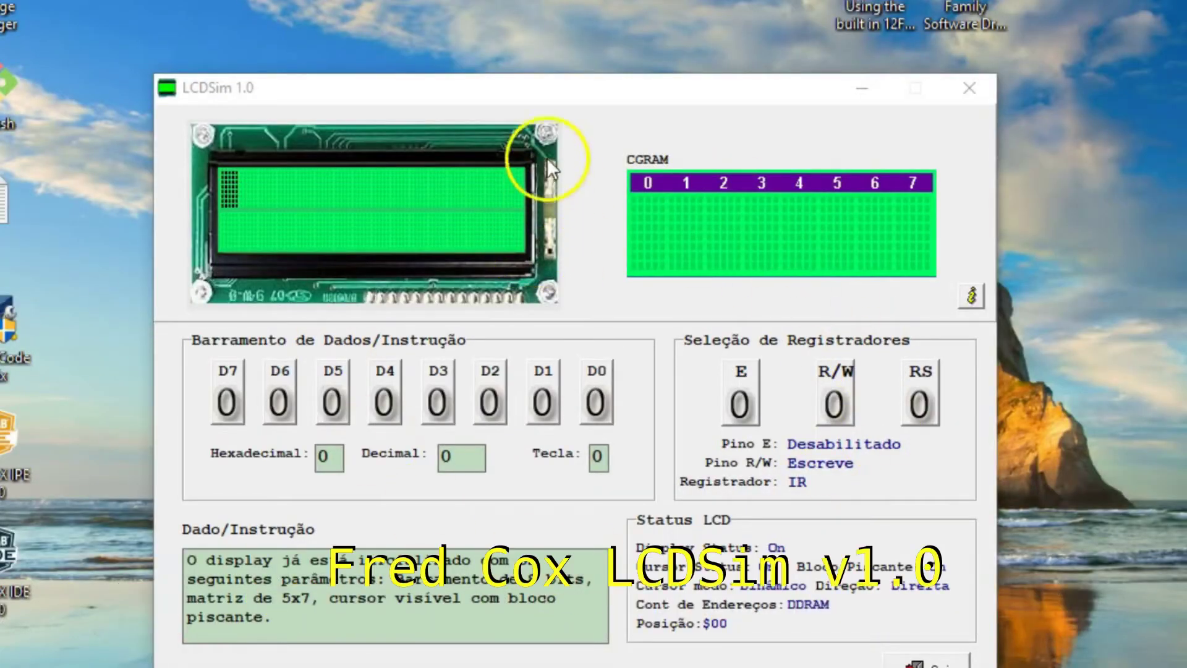
# Move the LCDSim window into view and set RS to 1 so the DDRAM register is selected
pyautogui.moveTo(547, 87); pyautogui.dragTo(593, 53)
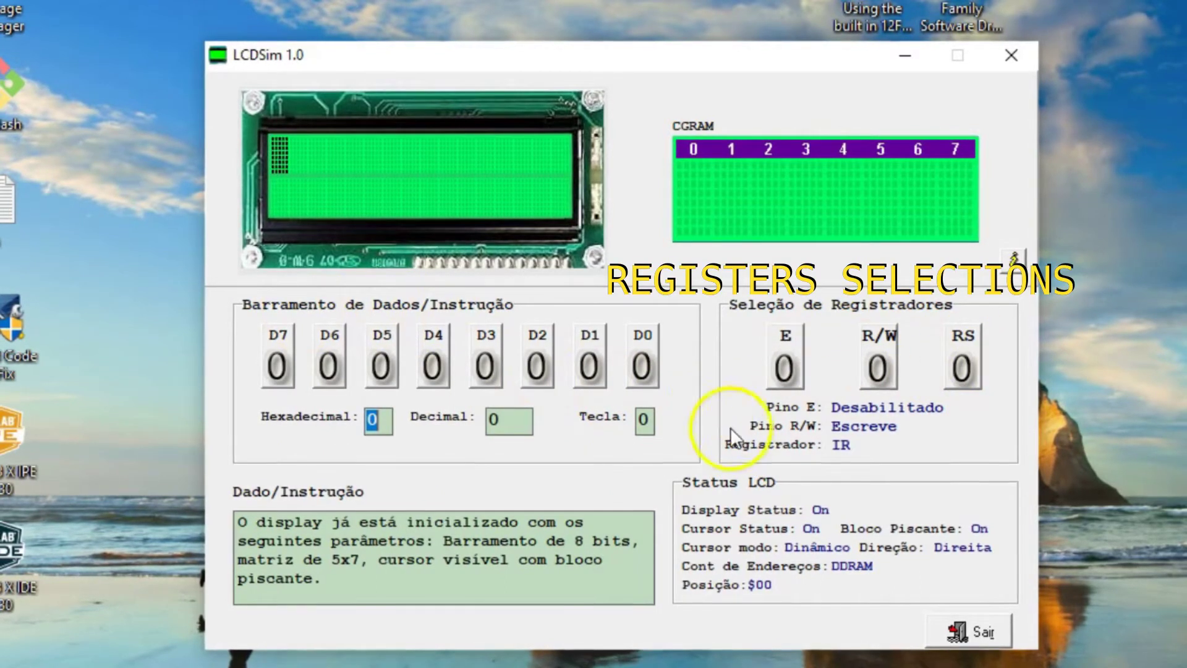
pyautogui.click(968, 364)
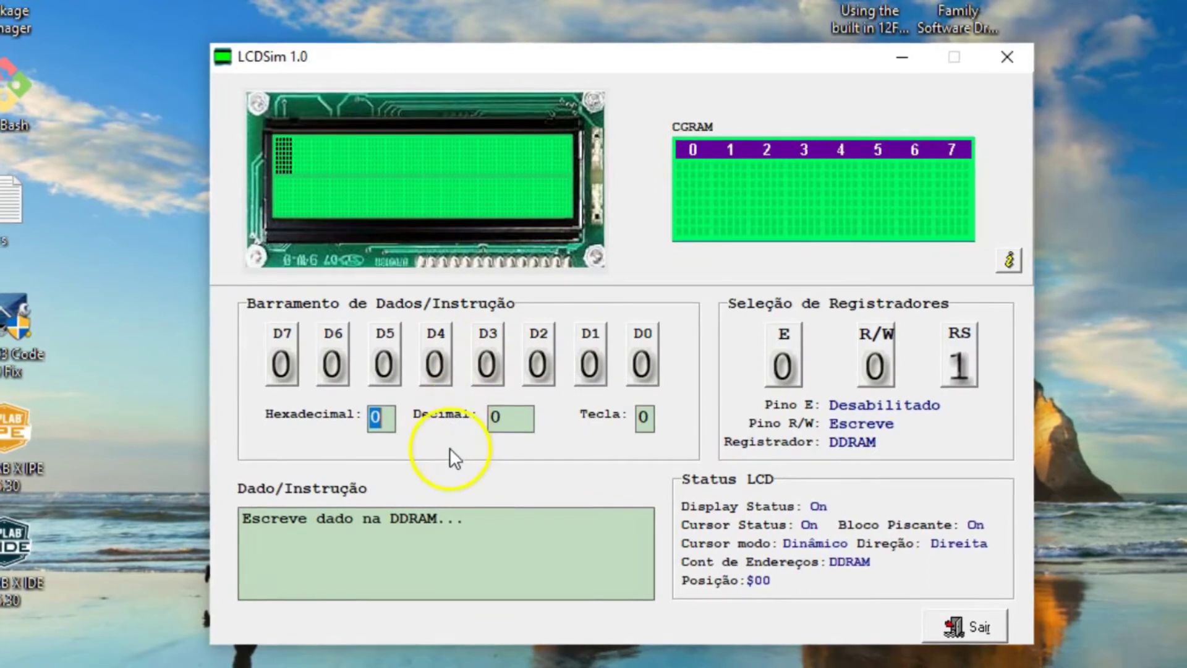
# Write J (decimal 74) and then 3 (decimal 51) by pulsing E after each code
pyautogui.click(506, 415)
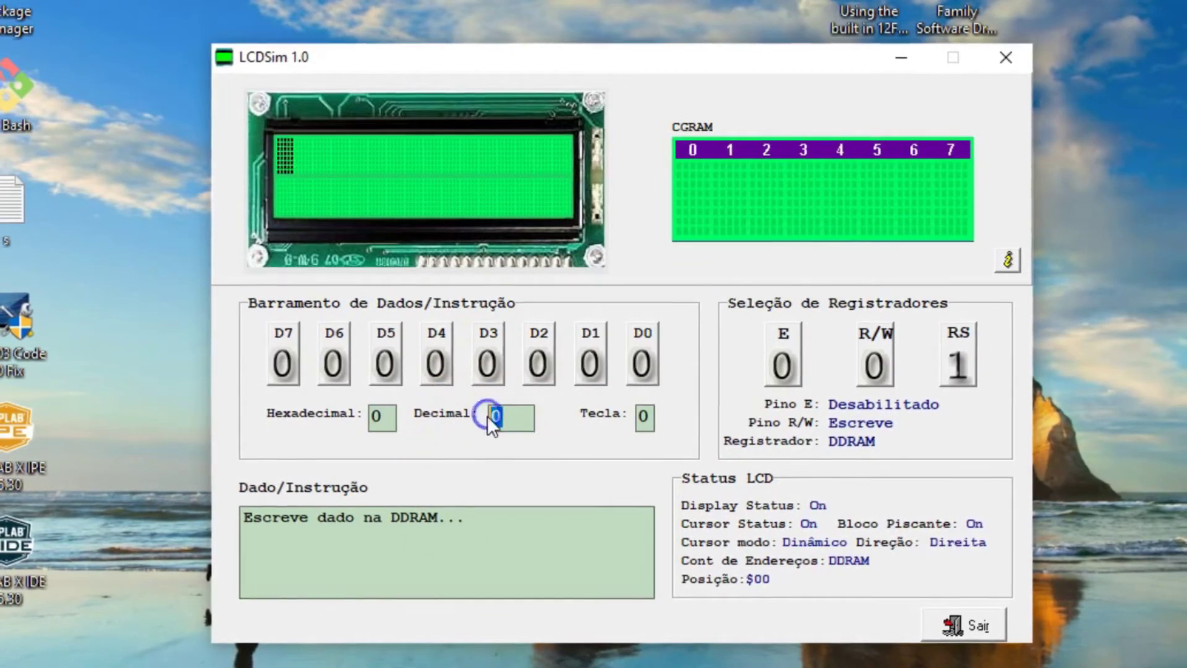
pyautogui.press('BackSpace')
pyautogui.write('74')
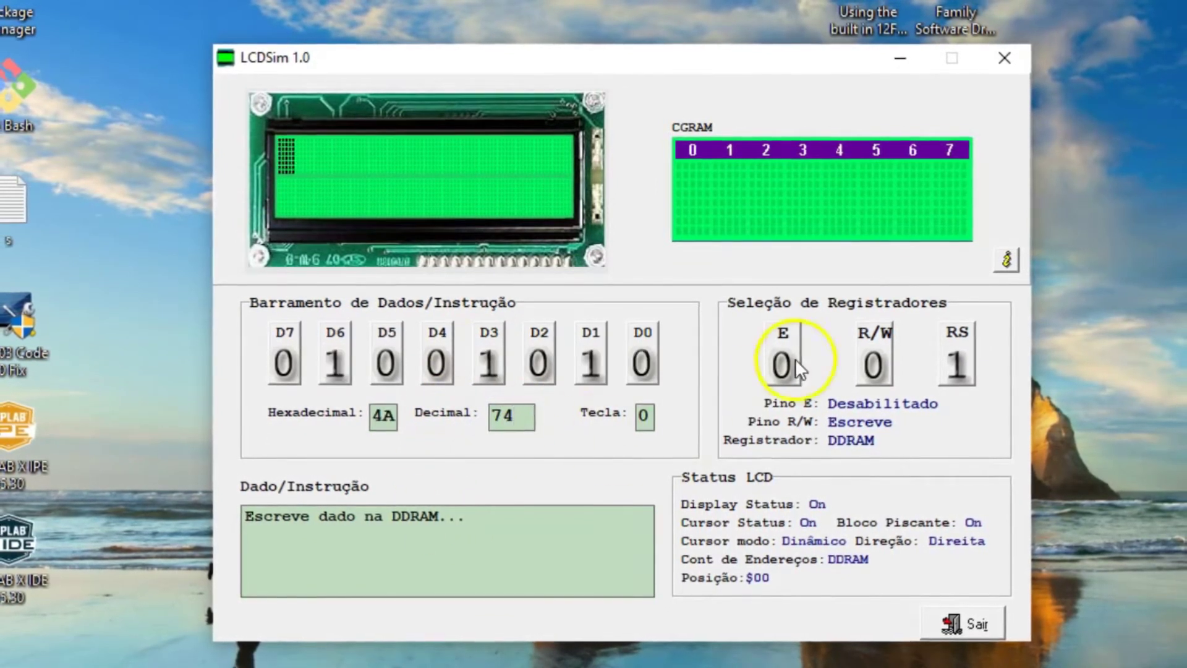
pyautogui.click(794, 359)
pyautogui.click(794, 358)
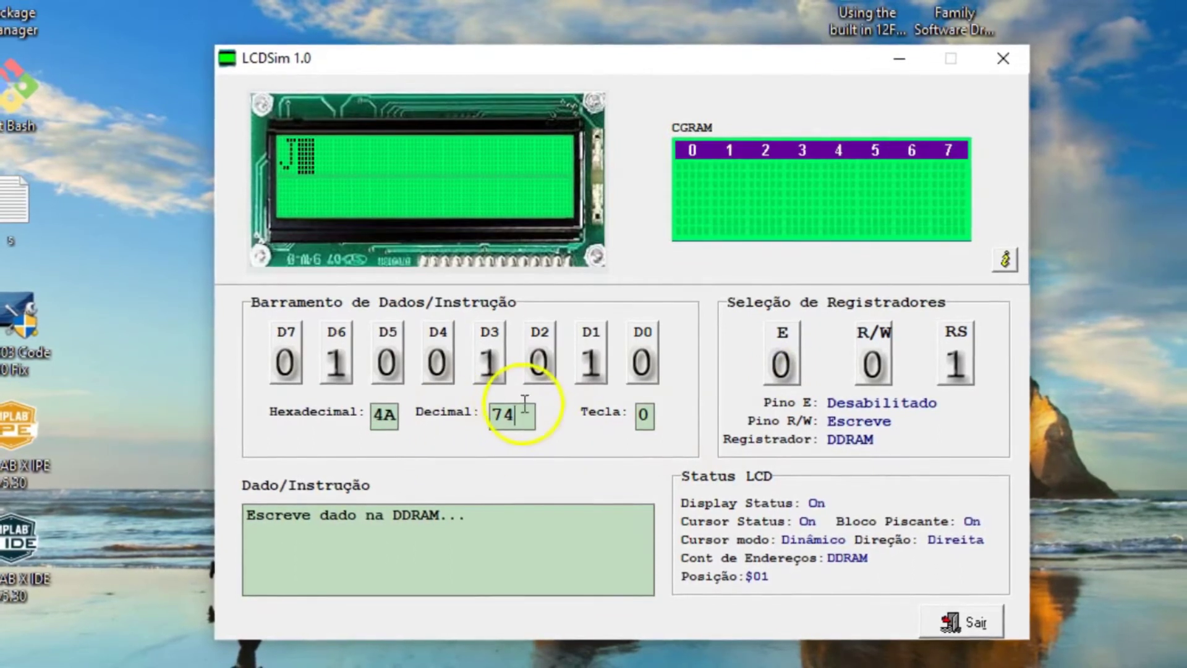
pyautogui.moveTo(520, 414); pyautogui.dragTo(465, 411)
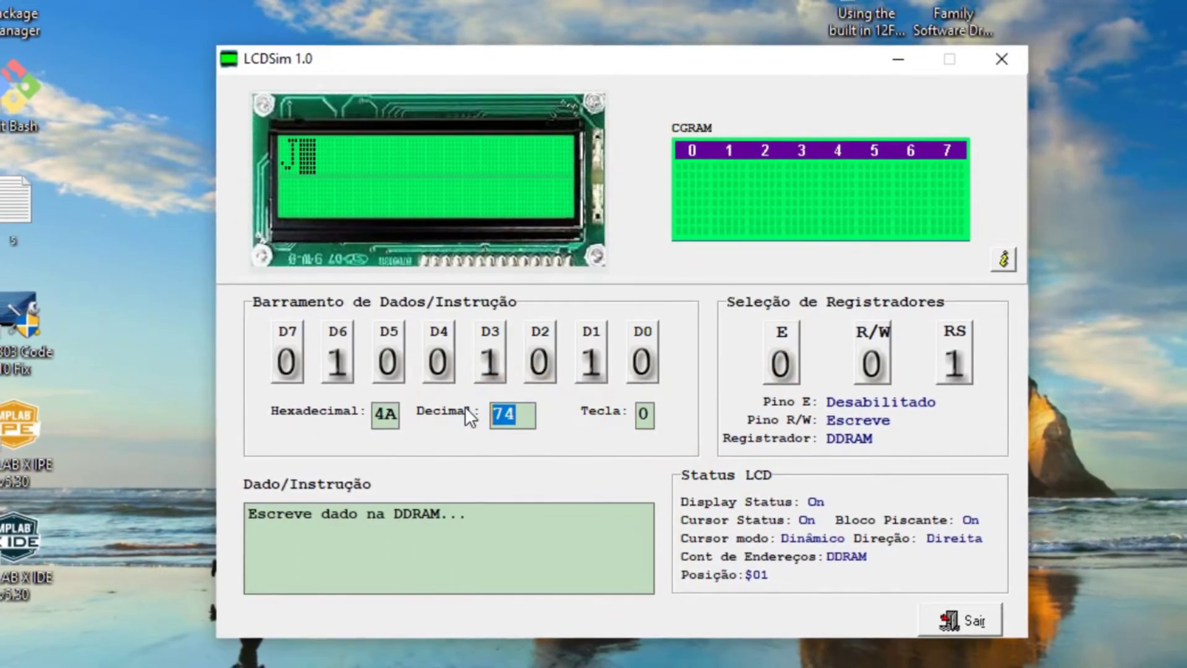
pyautogui.write('51')
pyautogui.click(784, 363)
pyautogui.click(784, 363)
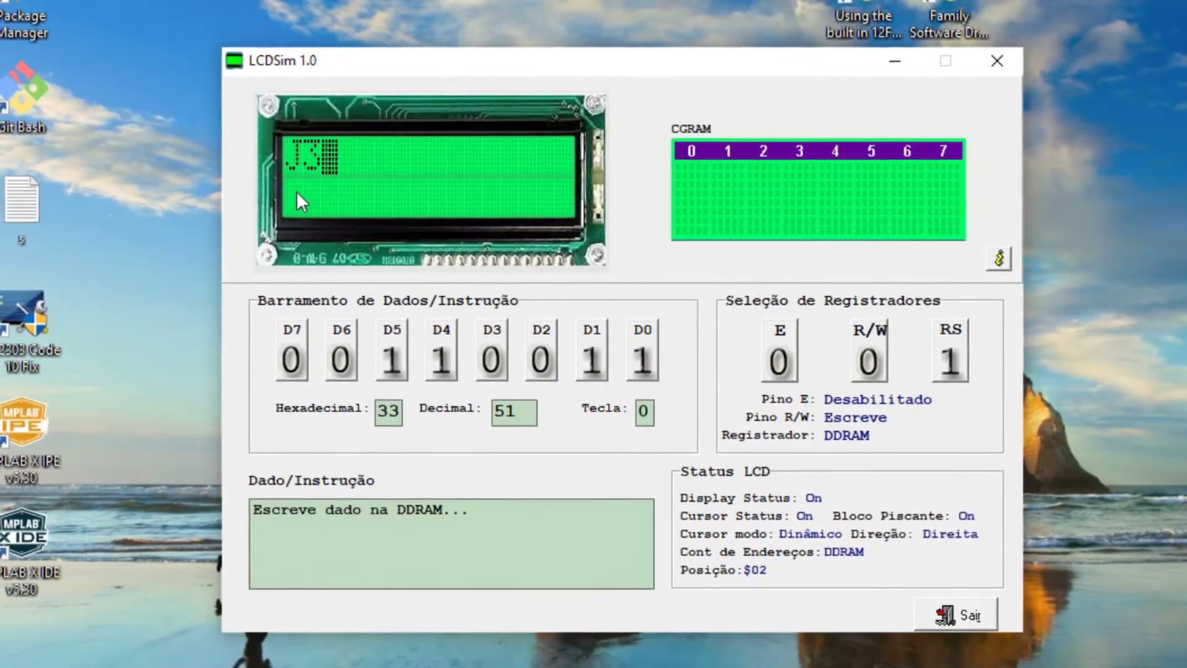
# With RS at 0, send hex instruction C0 to set the DDRAM address to $40
pyautogui.click(954, 352)
pyautogui.doubleClick(394, 411)
pyautogui.write('0C')
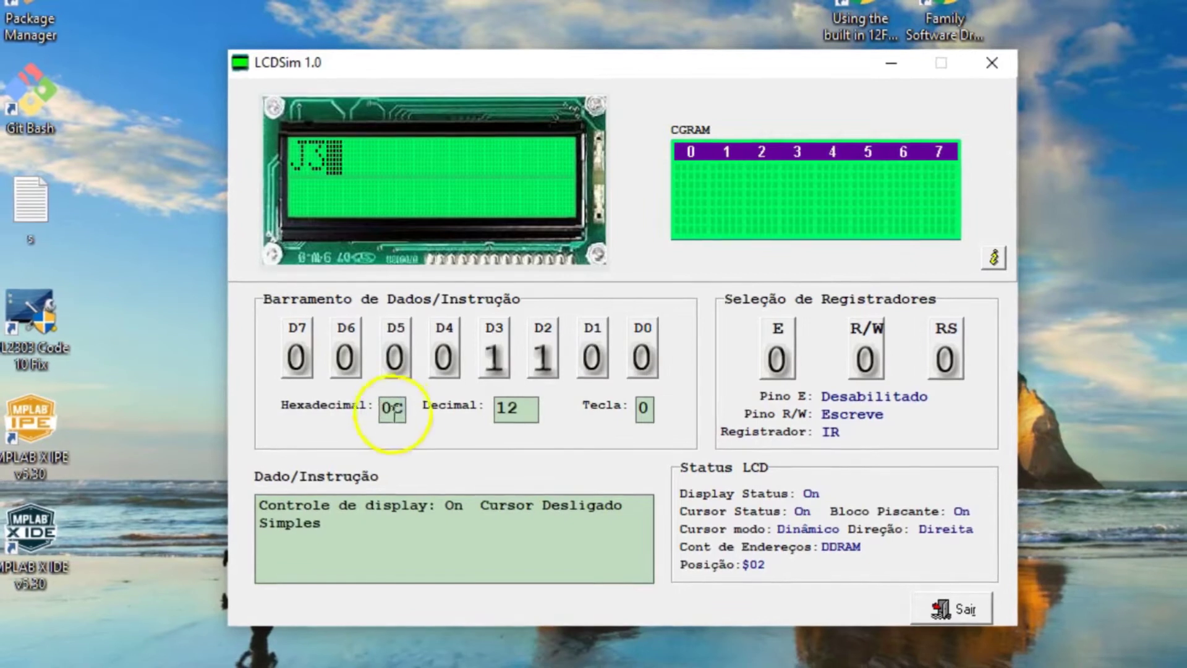
pyautogui.moveTo(394, 409); pyautogui.dragTo(384, 413)
pyautogui.press('Delete')
pyautogui.click(399, 408)
pyautogui.write('0')
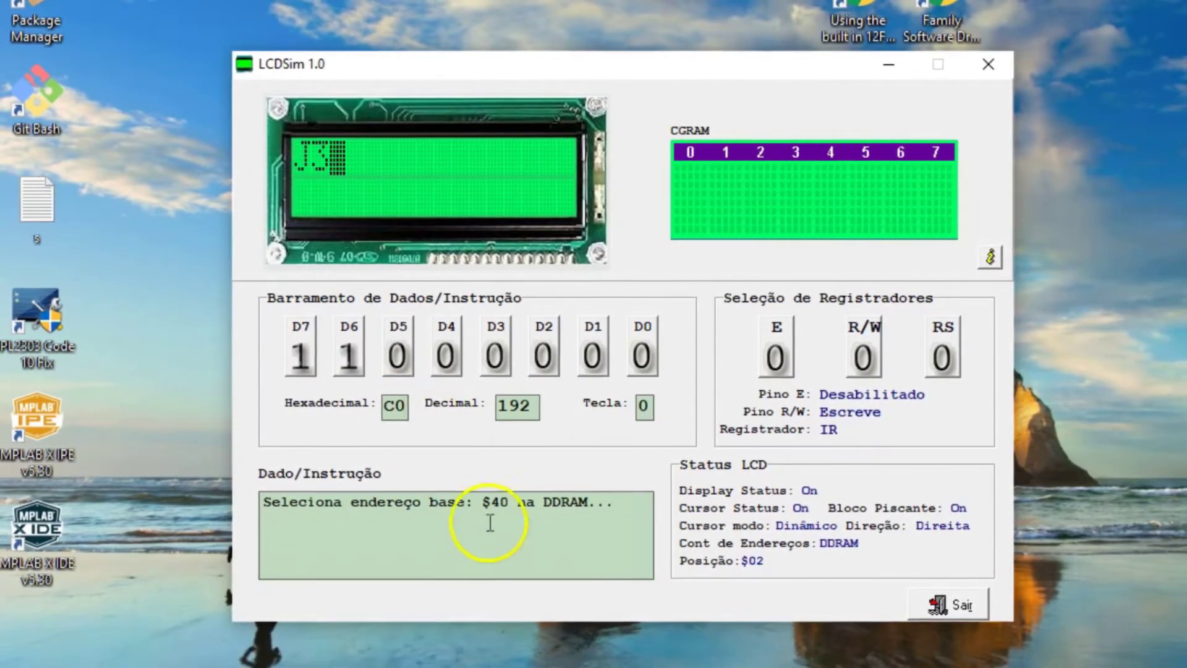
pyautogui.doubleClick(508, 501)
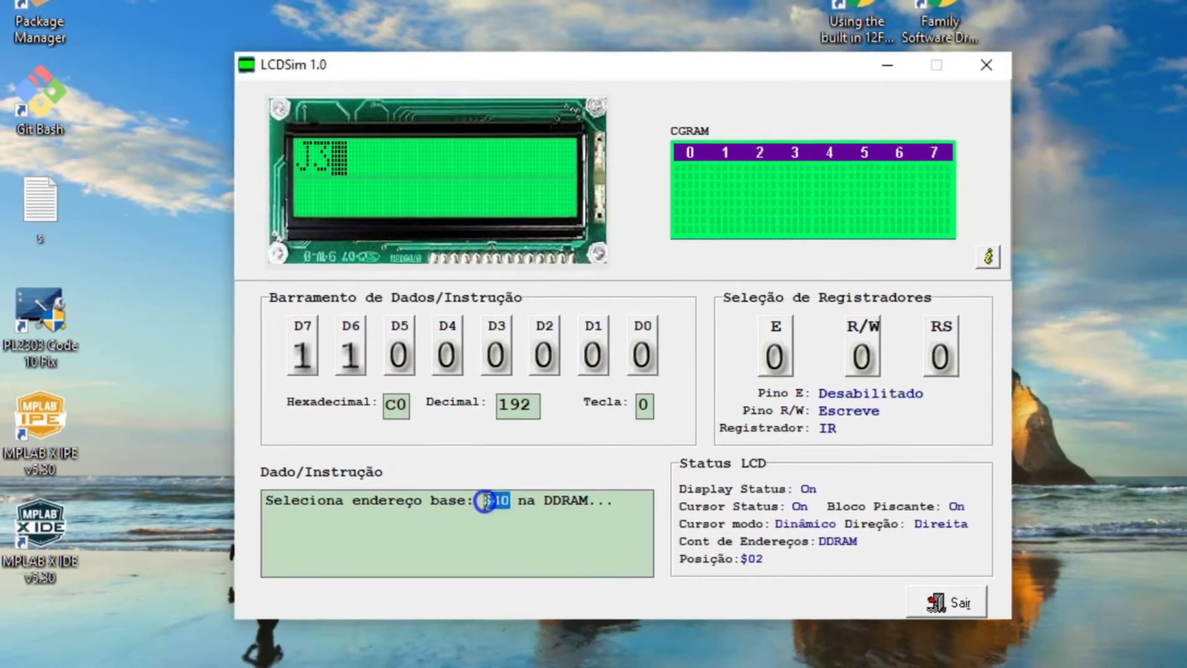
pyautogui.click(774, 353)
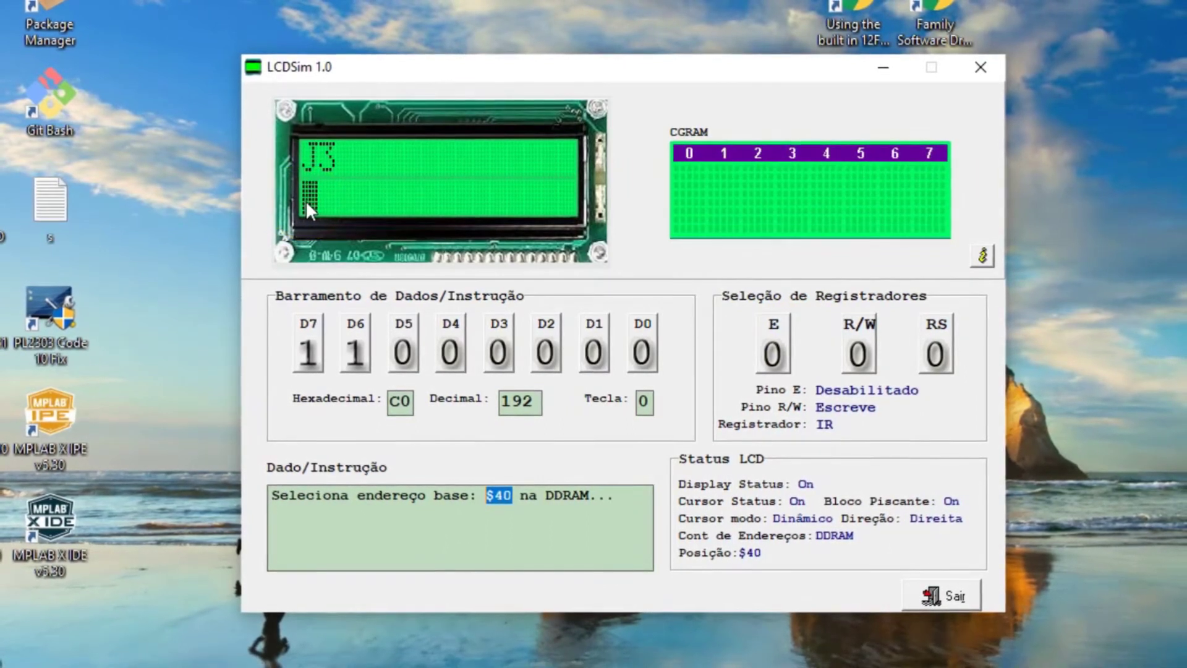
pyautogui.click(403, 355)
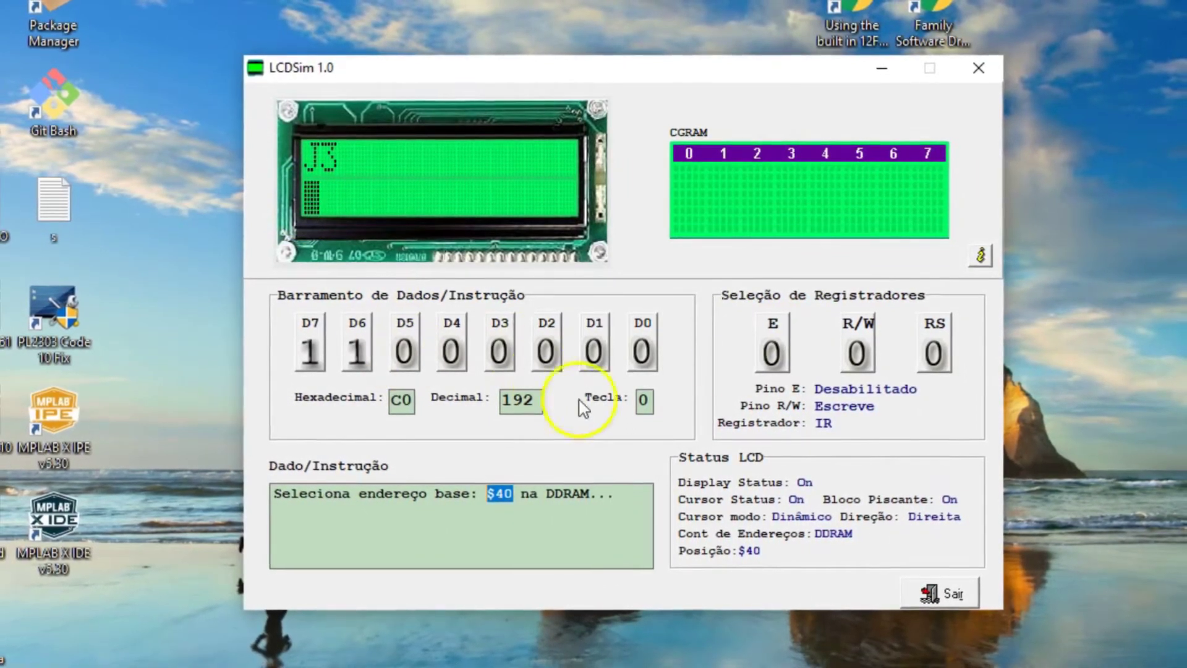
# Set RS back to 1 and write J (74), u (117) and n (110) on line 2
pyautogui.click(933, 353)
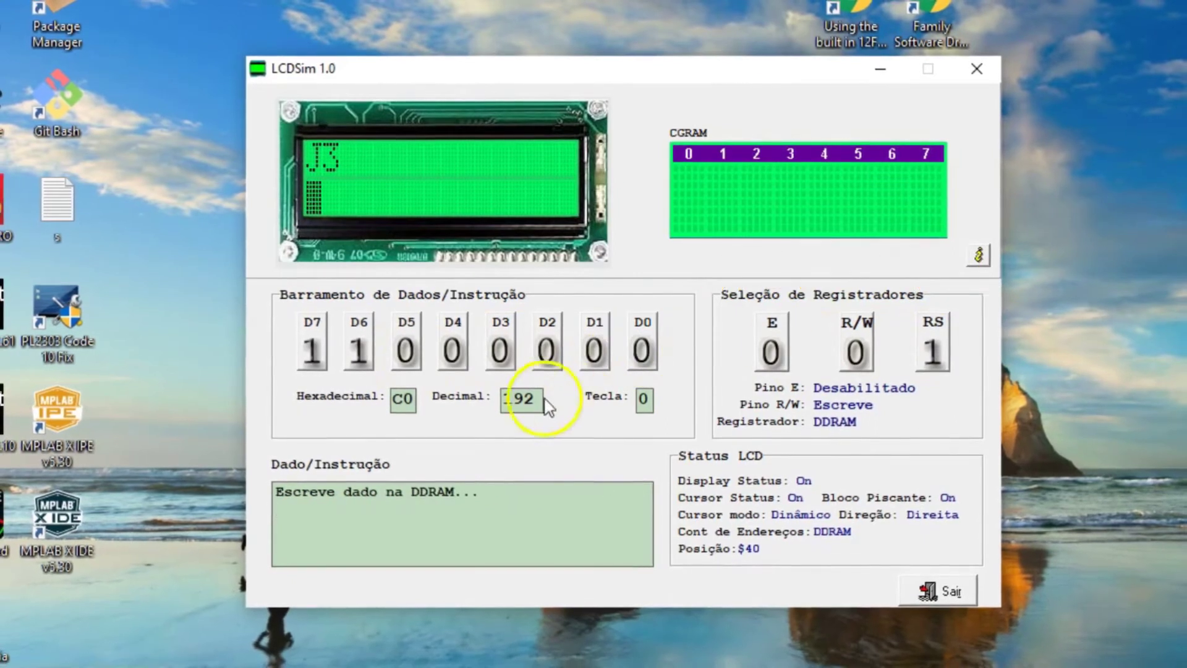
pyautogui.moveTo(523, 398); pyautogui.dragTo(490, 395)
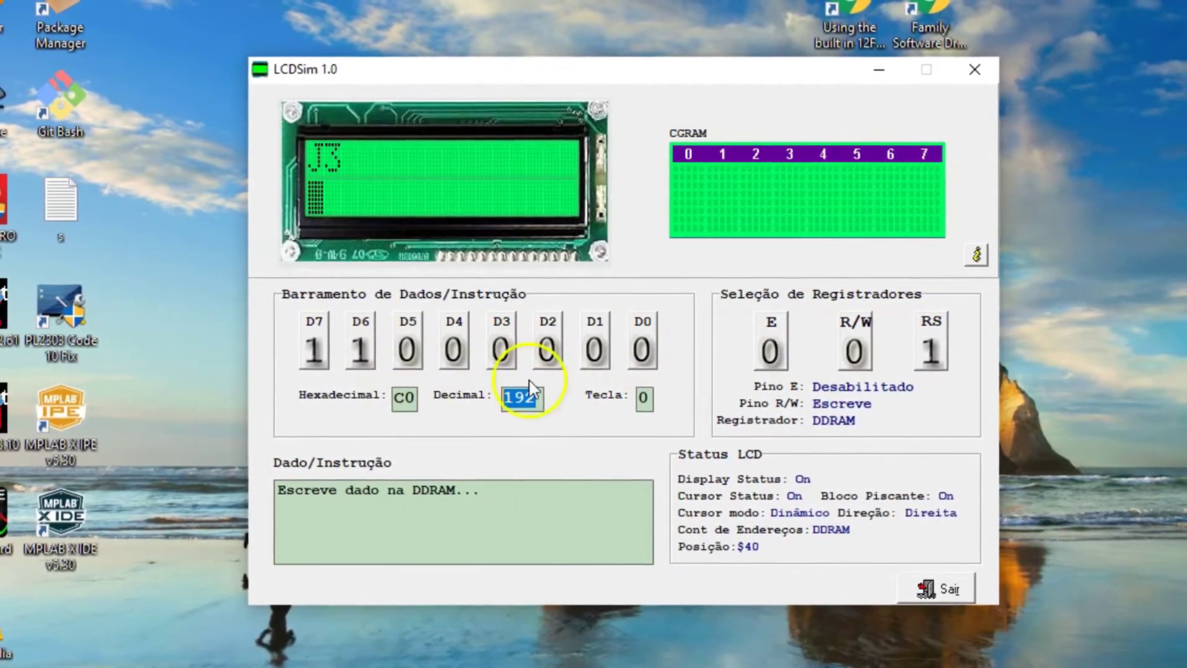
pyautogui.write('74')
pyautogui.click(769, 350)
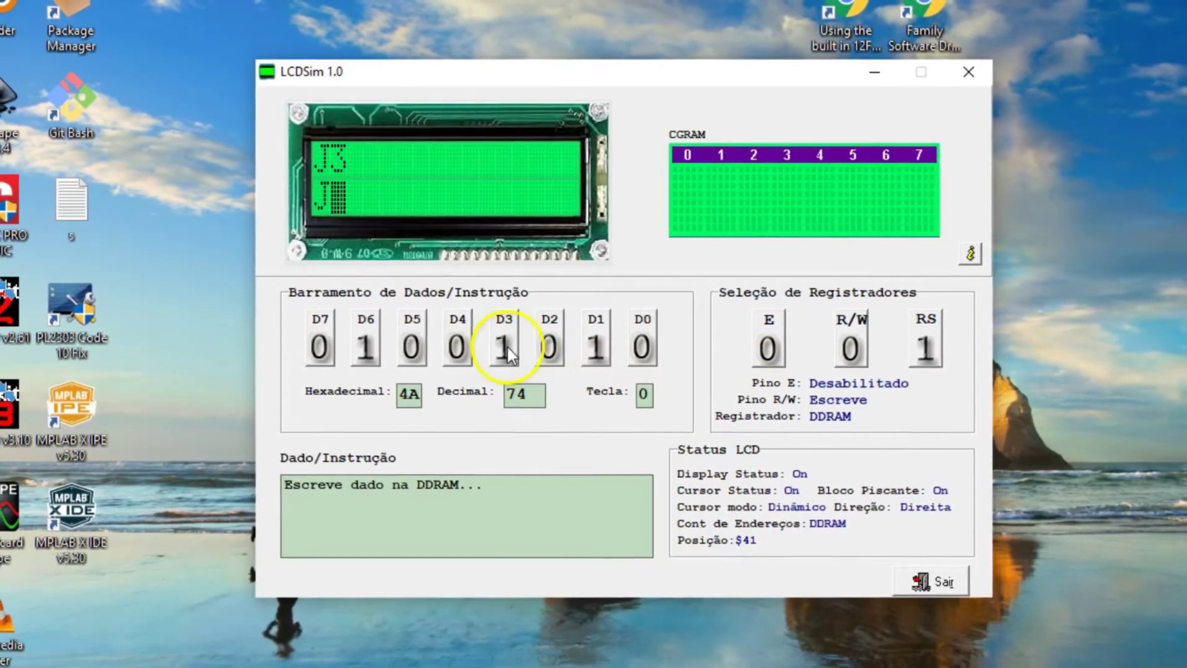
pyautogui.moveTo(532, 394); pyautogui.dragTo(480, 394)
pyautogui.write('117')
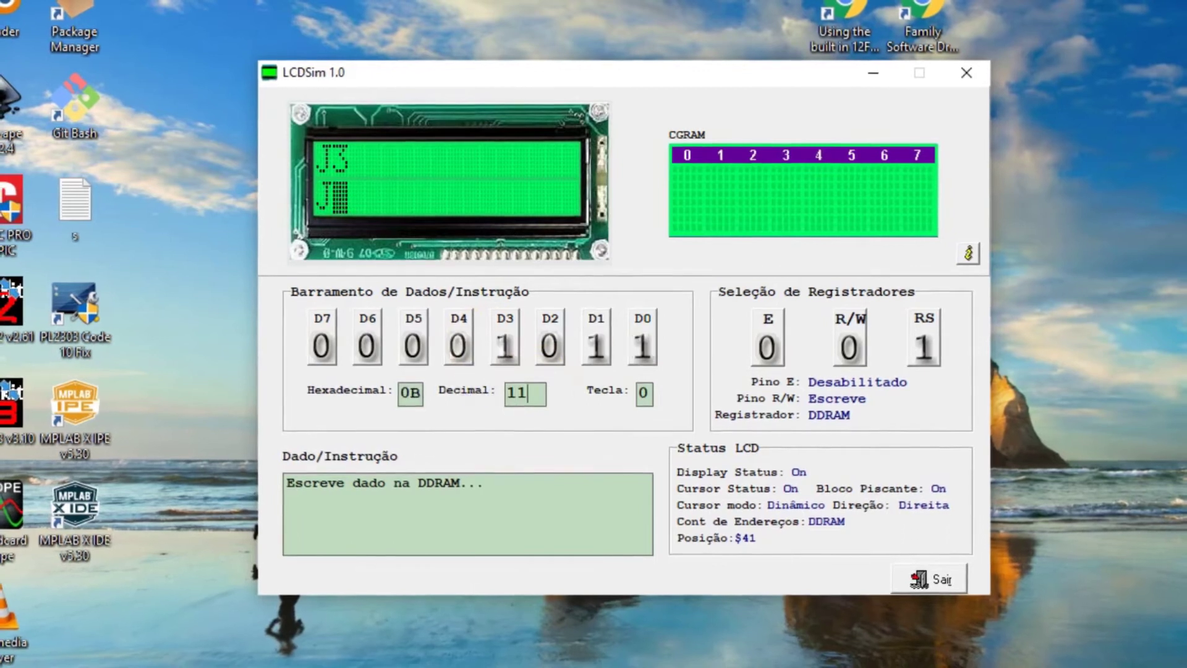
pyautogui.click(766, 343)
pyautogui.click(767, 343)
pyautogui.moveTo(552, 393); pyautogui.dragTo(508, 391)
pyautogui.write('110')
pyautogui.click(770, 337)
pyautogui.click(772, 339)
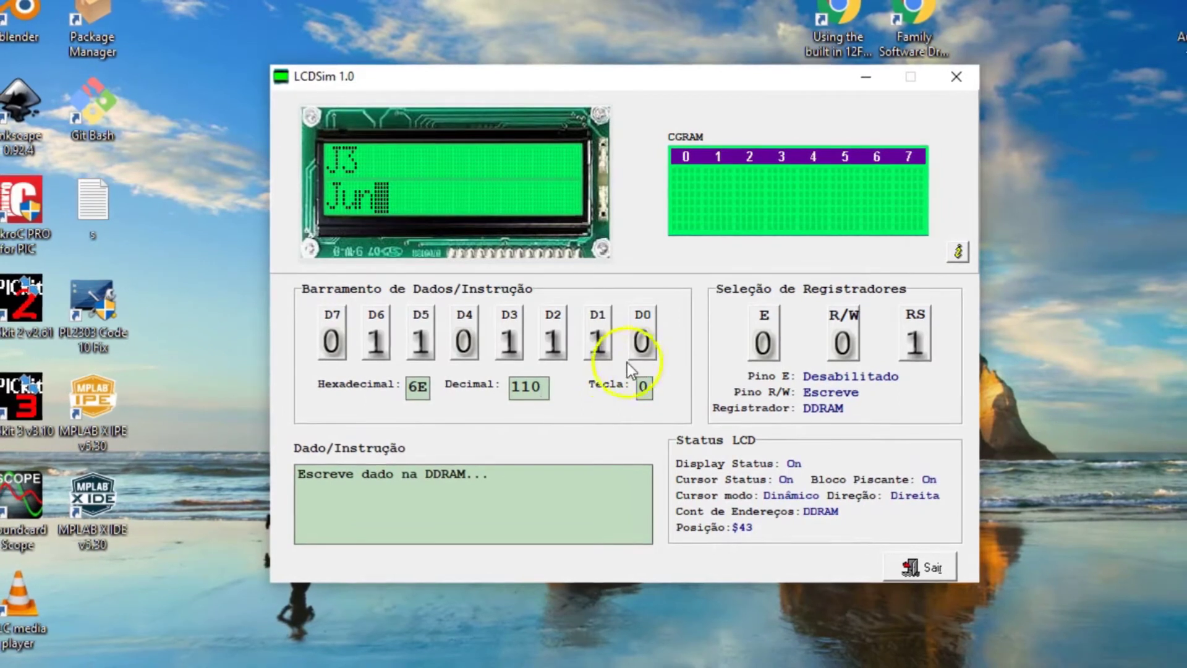
# Add g (103), l (108) and e (101), then latch t (116)
pyautogui.moveTo(546, 387); pyautogui.dragTo(526, 384)
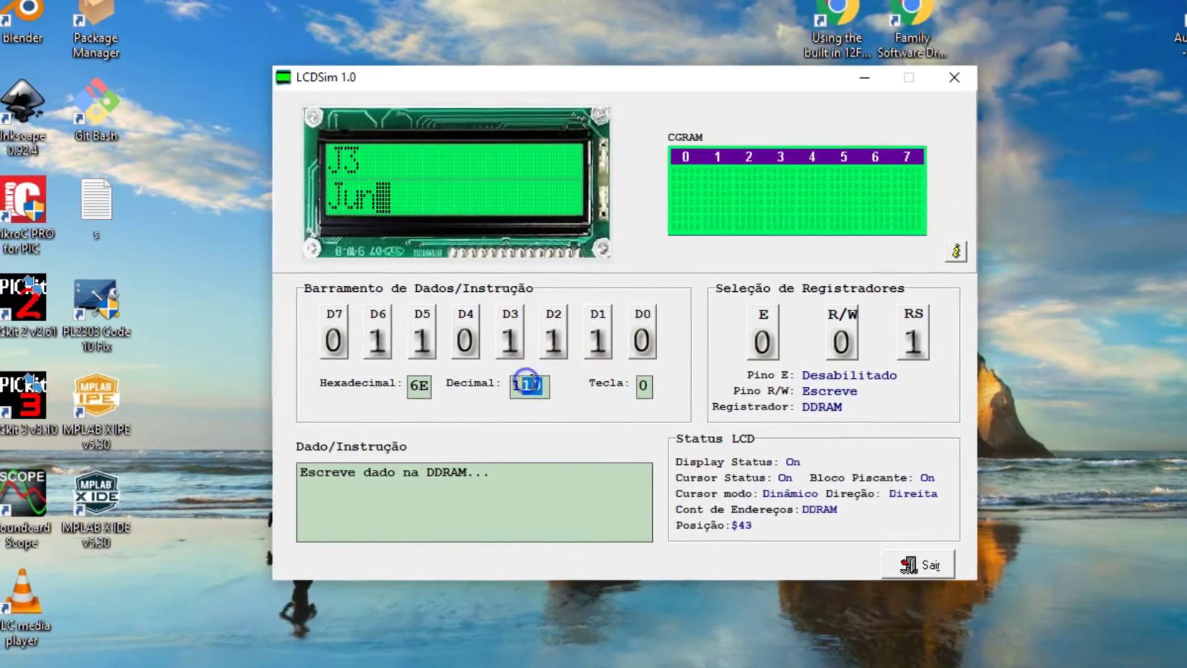
pyautogui.write('03')
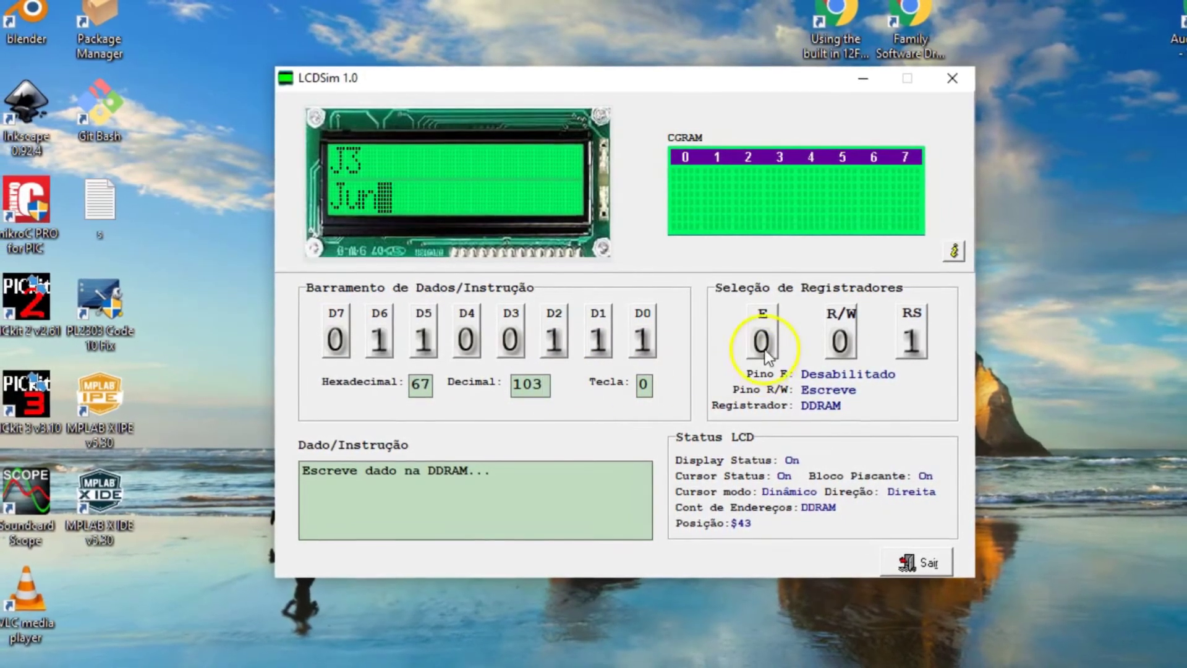
pyautogui.click(761, 342)
pyautogui.click(763, 345)
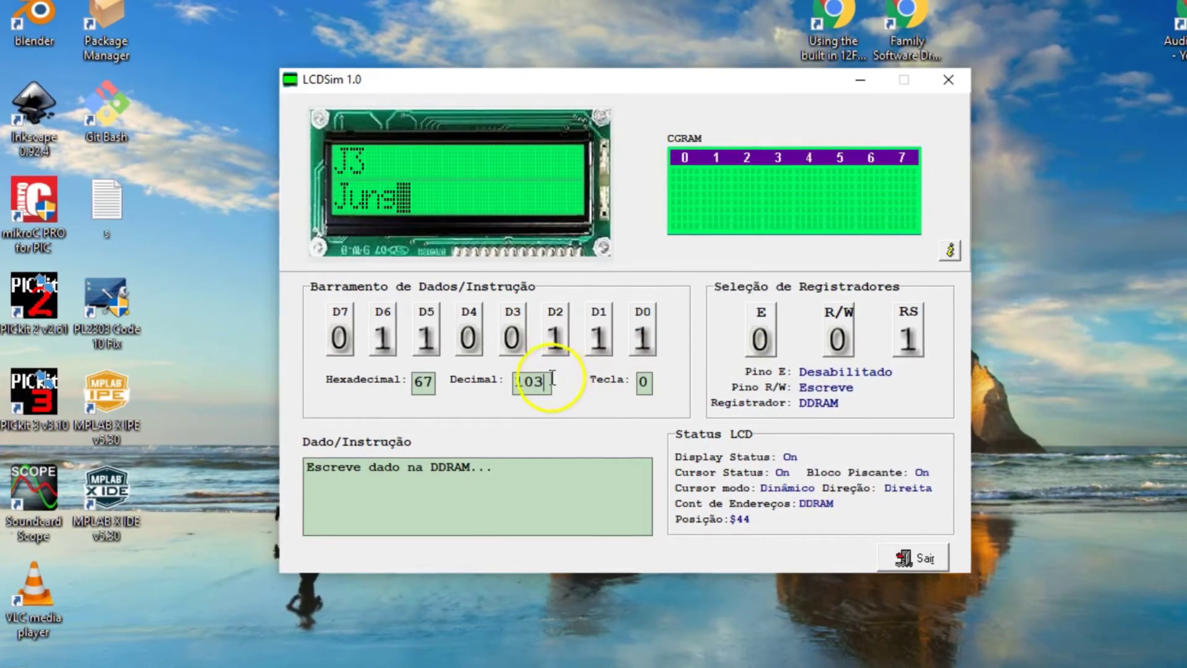
pyautogui.hotkey('shift', 'Left')
pyautogui.write('8')
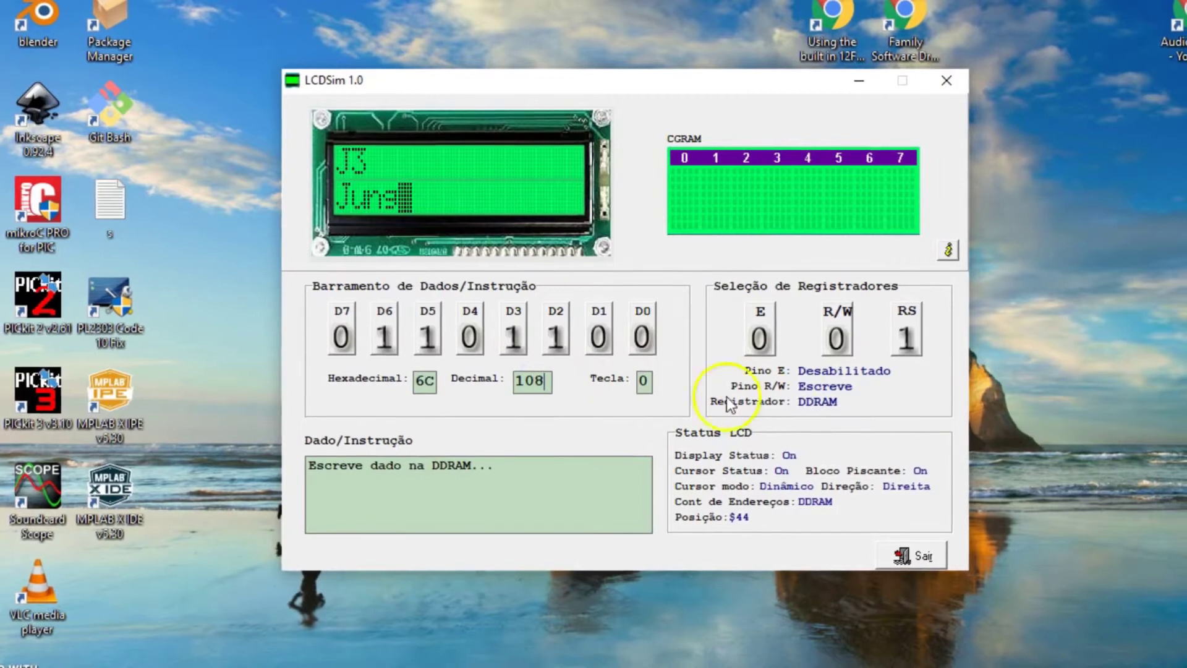
pyautogui.click(759, 339)
pyautogui.click(762, 340)
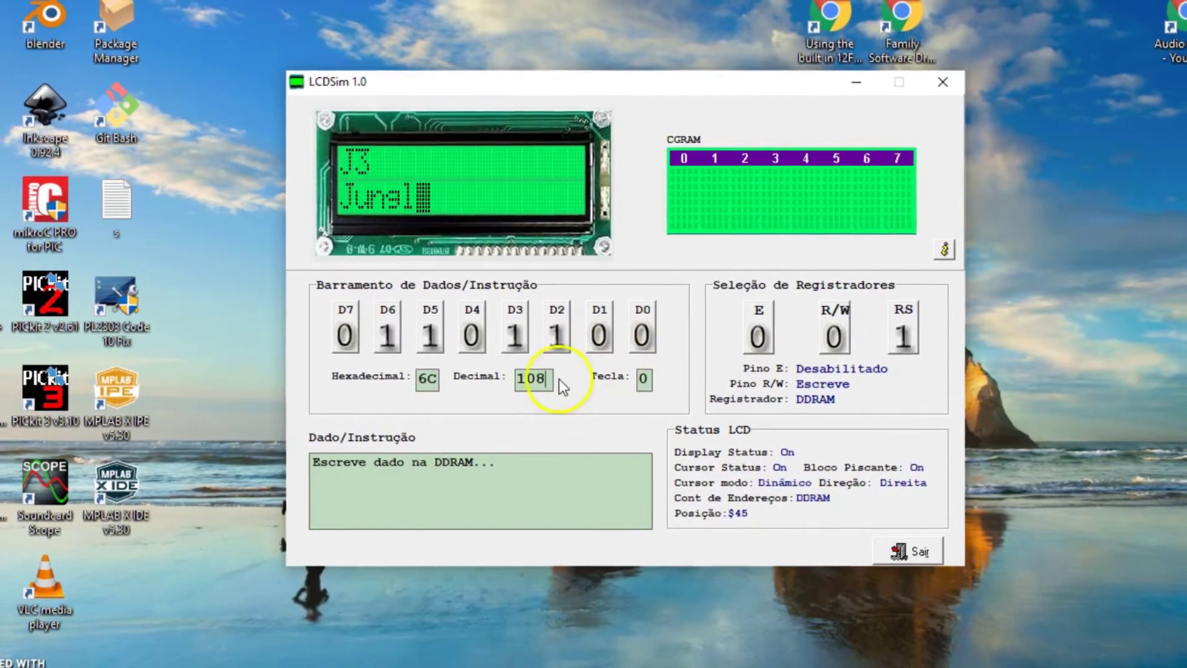
pyautogui.moveTo(539, 378); pyautogui.dragTo(578, 388)
pyautogui.write('1')
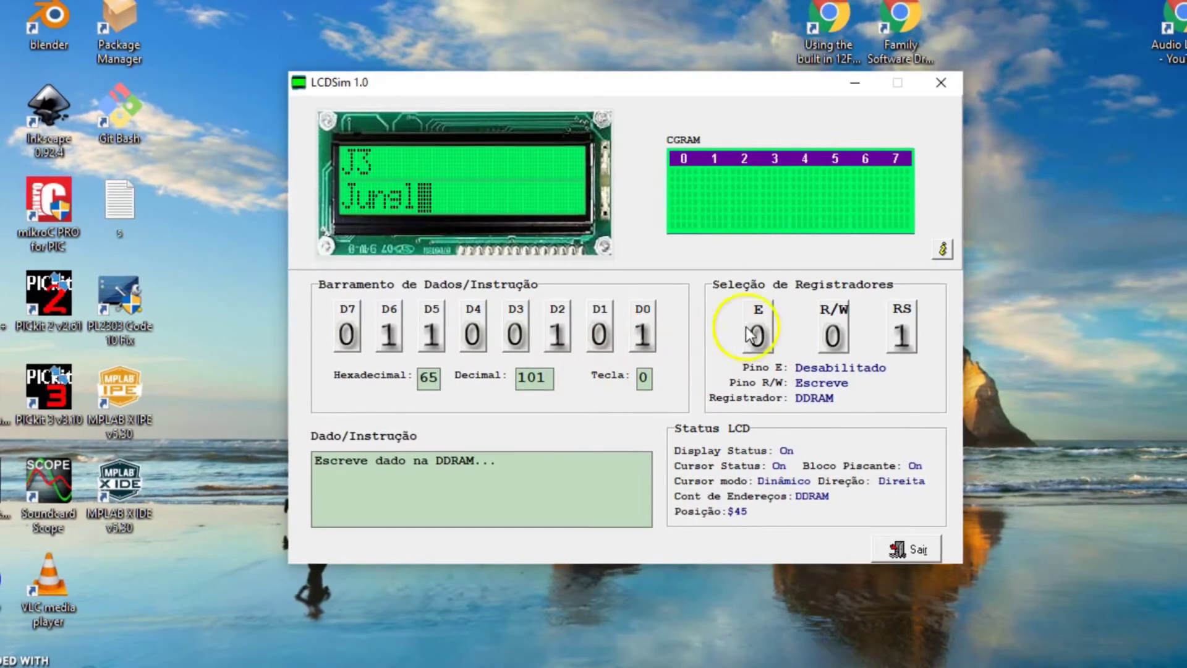
pyautogui.click(758, 334)
pyautogui.click(758, 334)
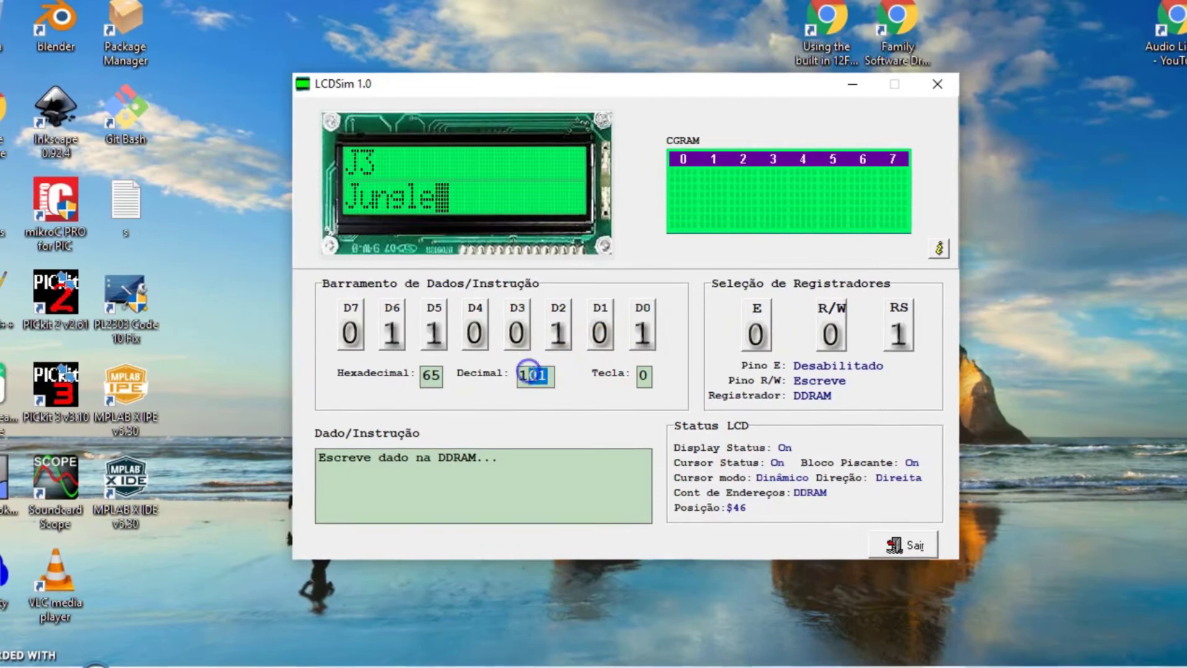
pyautogui.write('116')
pyautogui.click(754, 321)
# Finish writing t, then write r (114) and o (111) after it
pyautogui.click(754, 321)
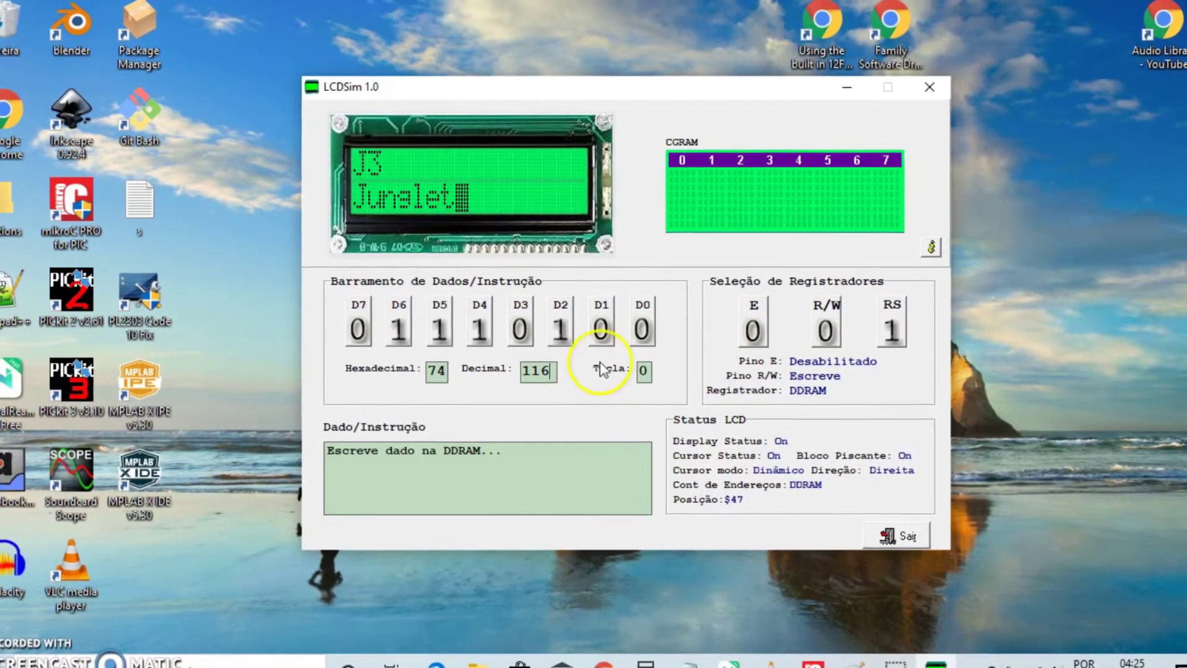
pyautogui.write('4')
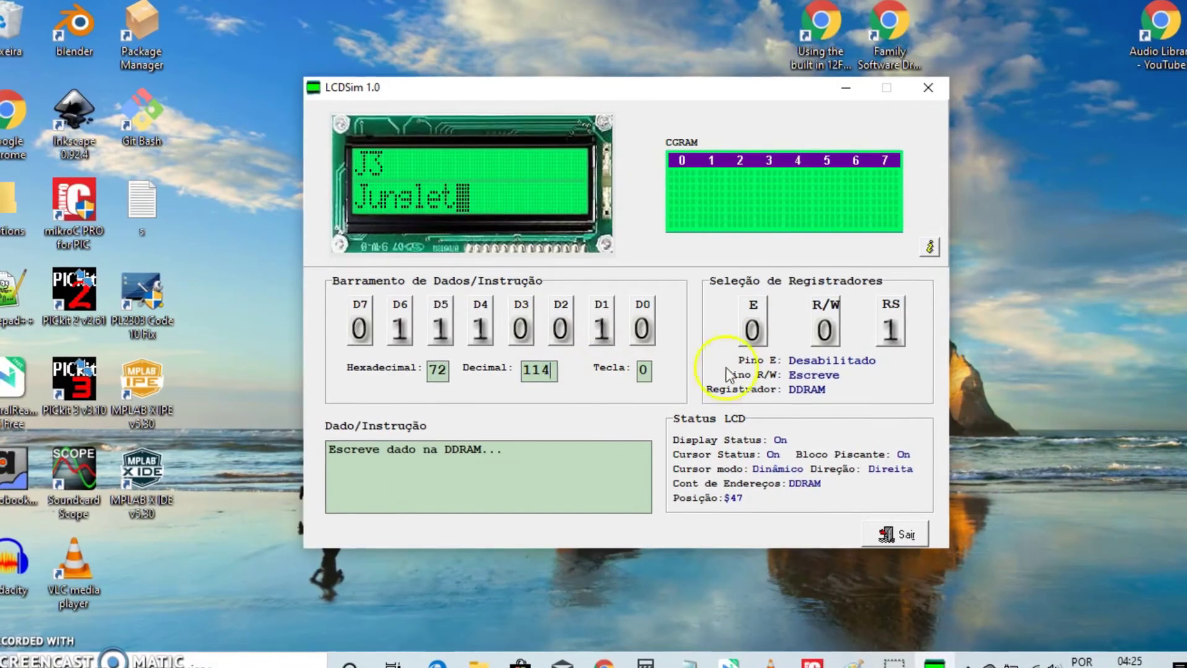
pyautogui.click(752, 327)
pyautogui.click(752, 327)
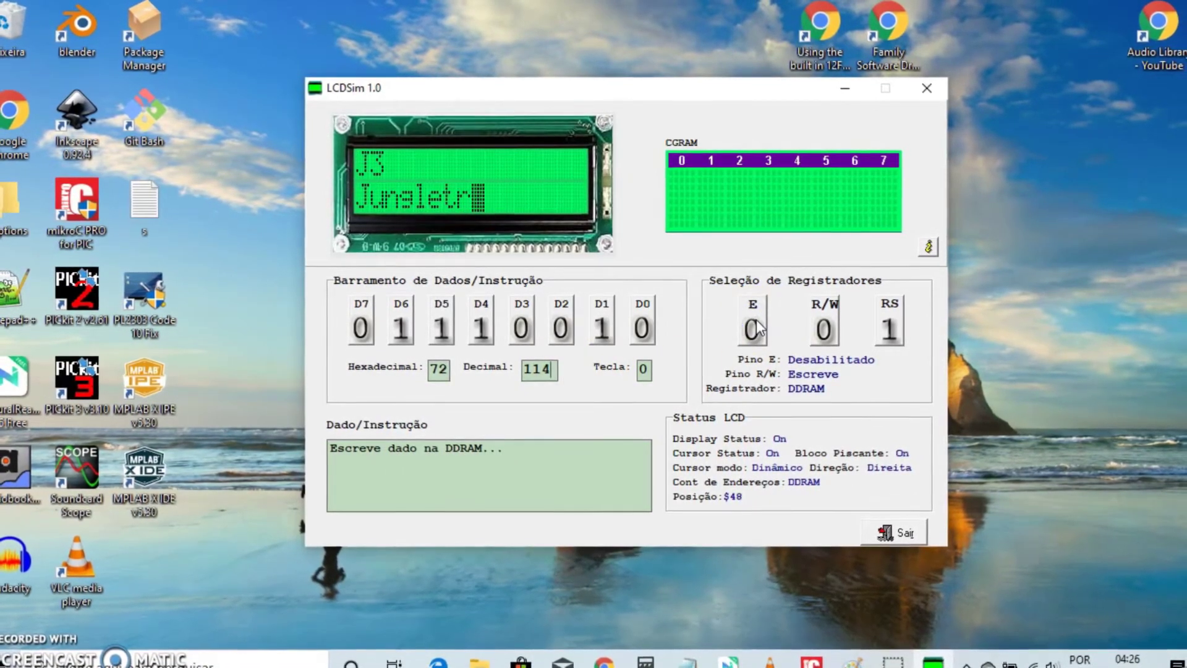
pyautogui.click(636, 351)
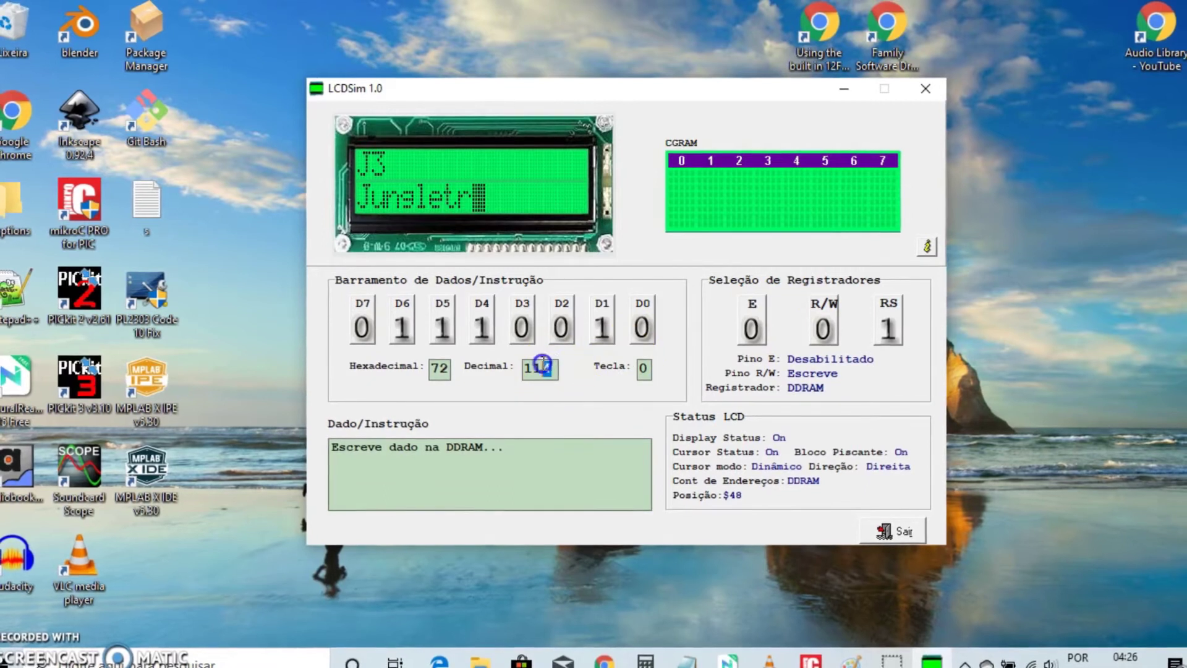
pyautogui.write('1')
pyautogui.click(753, 323)
pyautogui.click(757, 316)
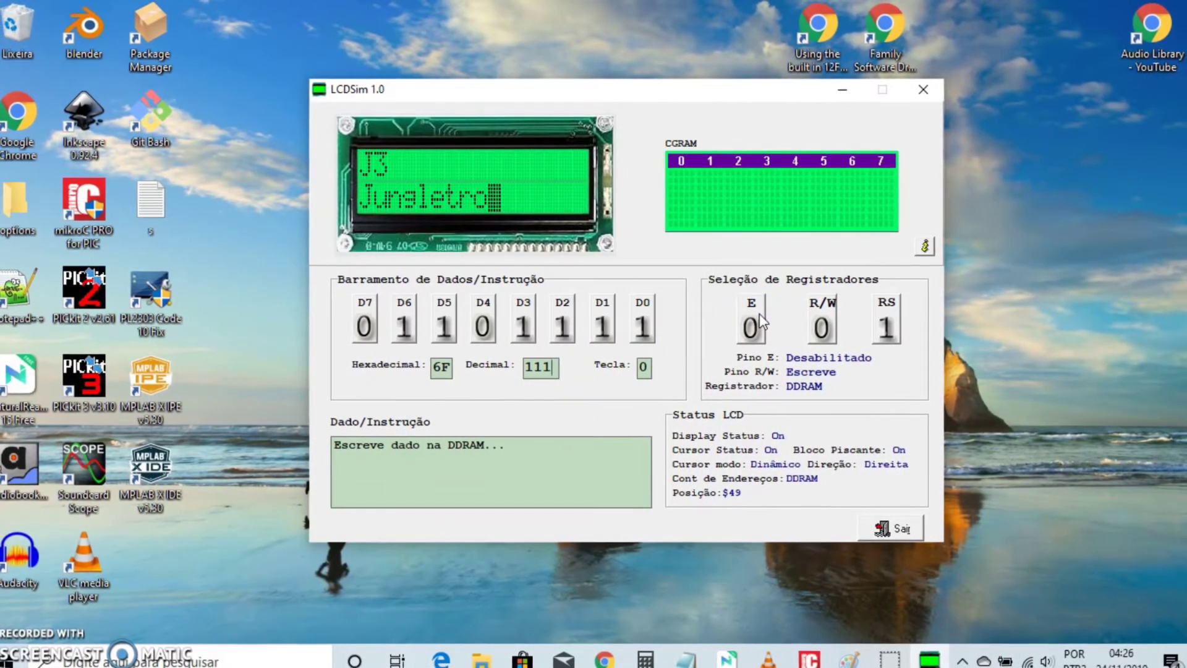
# Write n (110), i (105), c (99) and s (115) to complete 'Jungletronics'
pyautogui.click(650, 354)
pyautogui.click(557, 367)
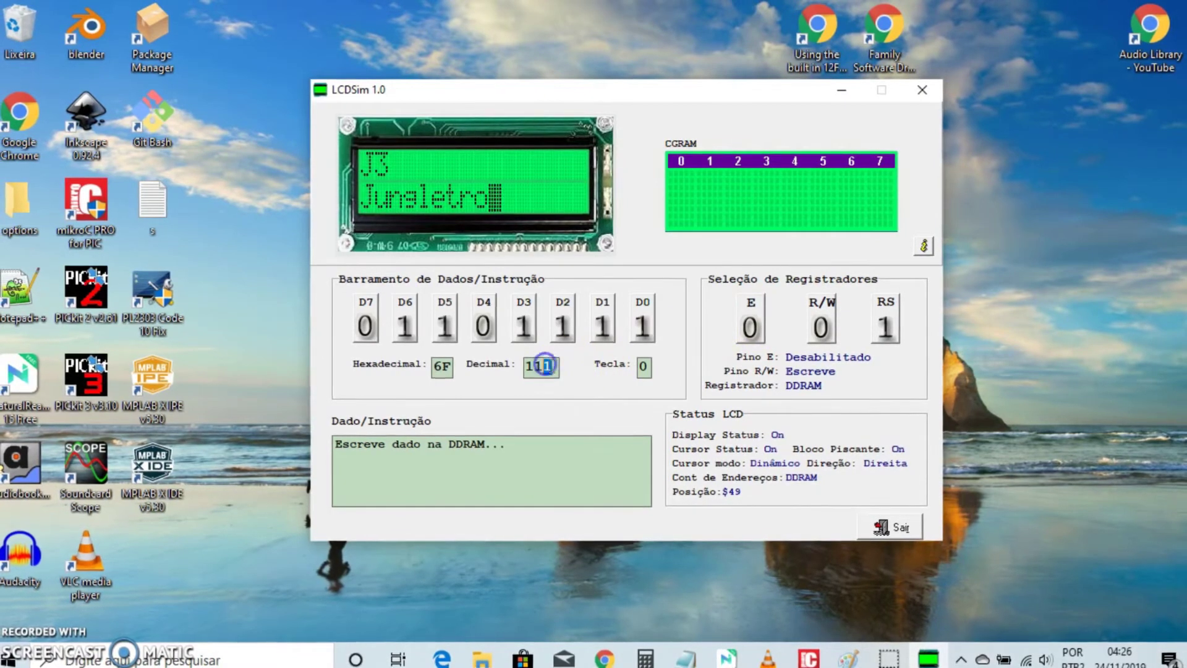
pyautogui.click(753, 324)
pyautogui.click(757, 322)
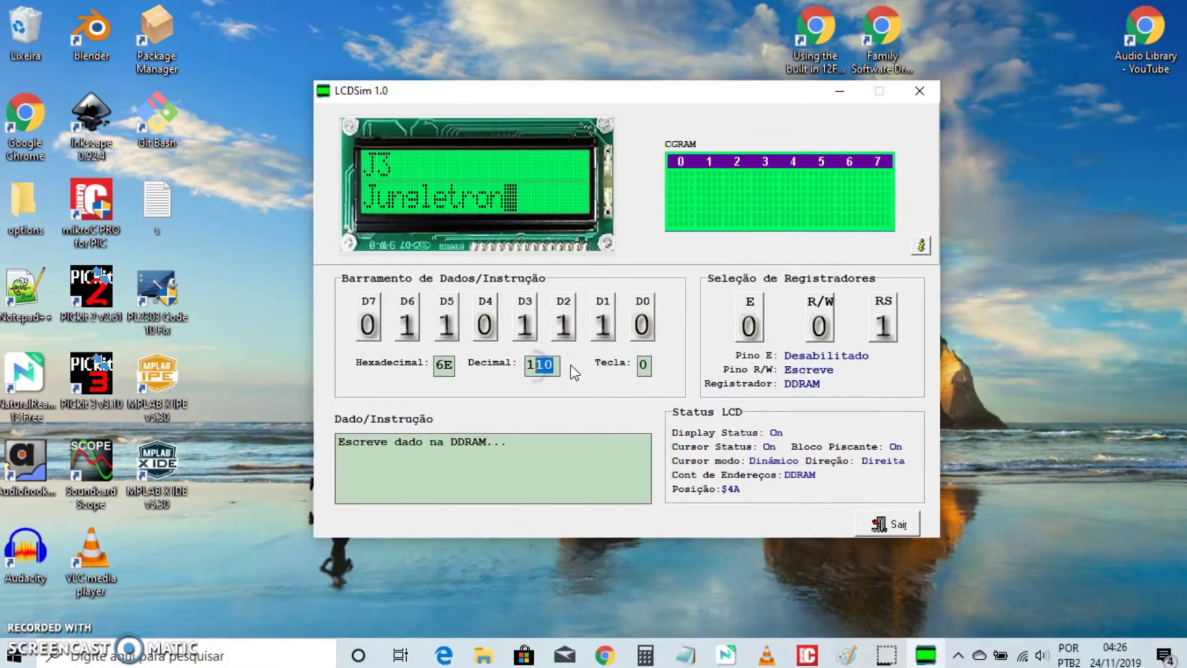
pyautogui.write('105')
pyautogui.click(749, 324)
pyautogui.click(755, 325)
pyautogui.click(594, 365)
pyautogui.write('99')
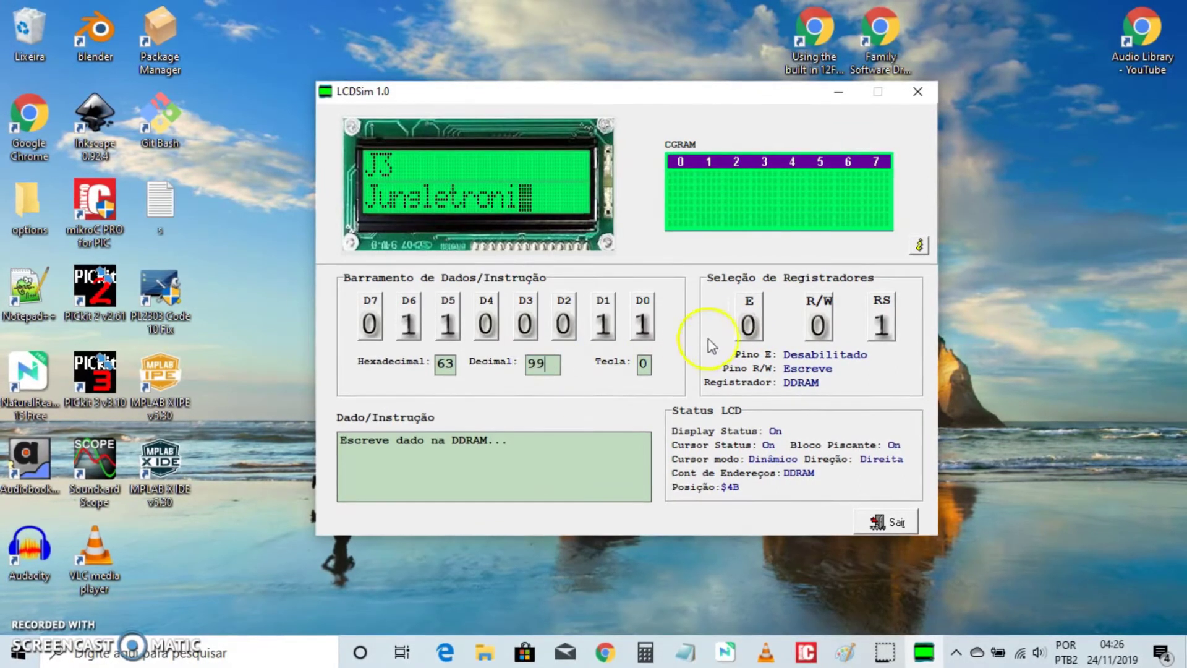
pyautogui.click(749, 324)
pyautogui.click(749, 322)
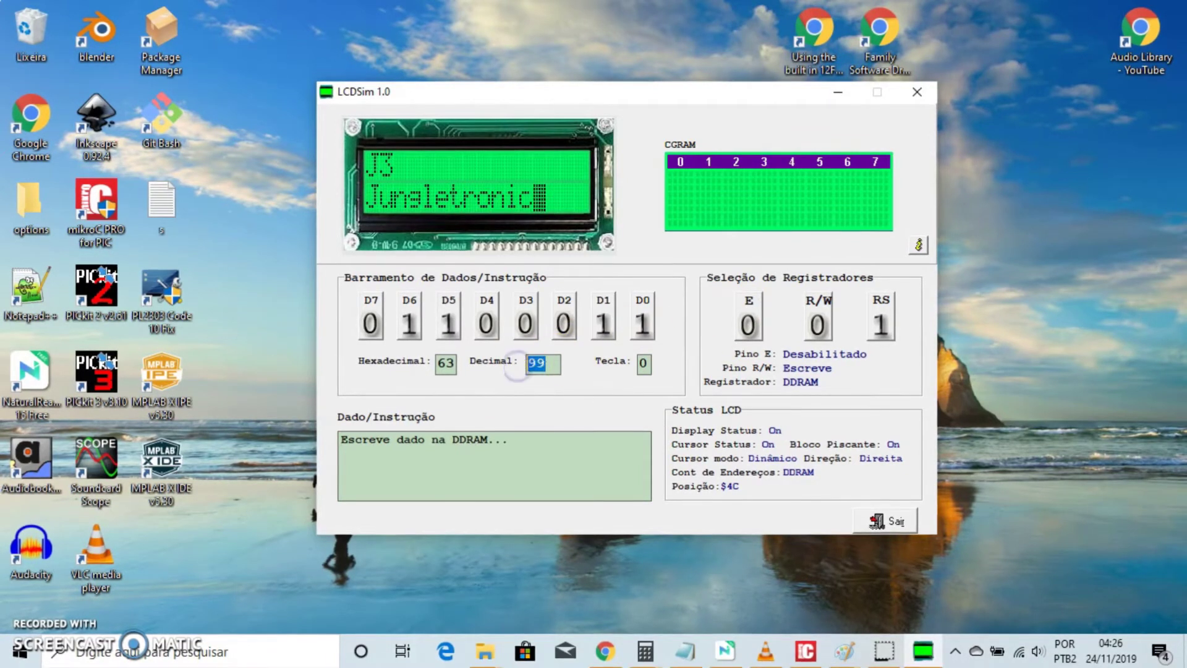
pyautogui.write('115')
pyautogui.click(747, 323)
pyautogui.click(748, 322)
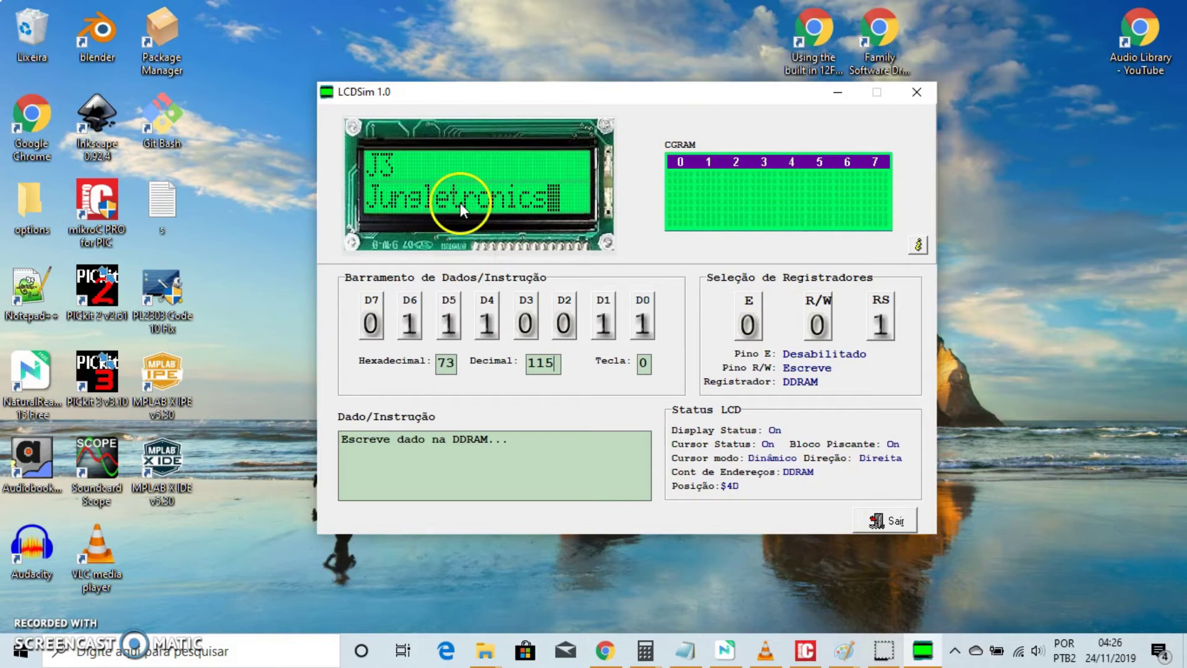
# In the Sheets LCD character table, inspect the CGRAM rows and first CGROM entries
pyautogui.click(605, 652)
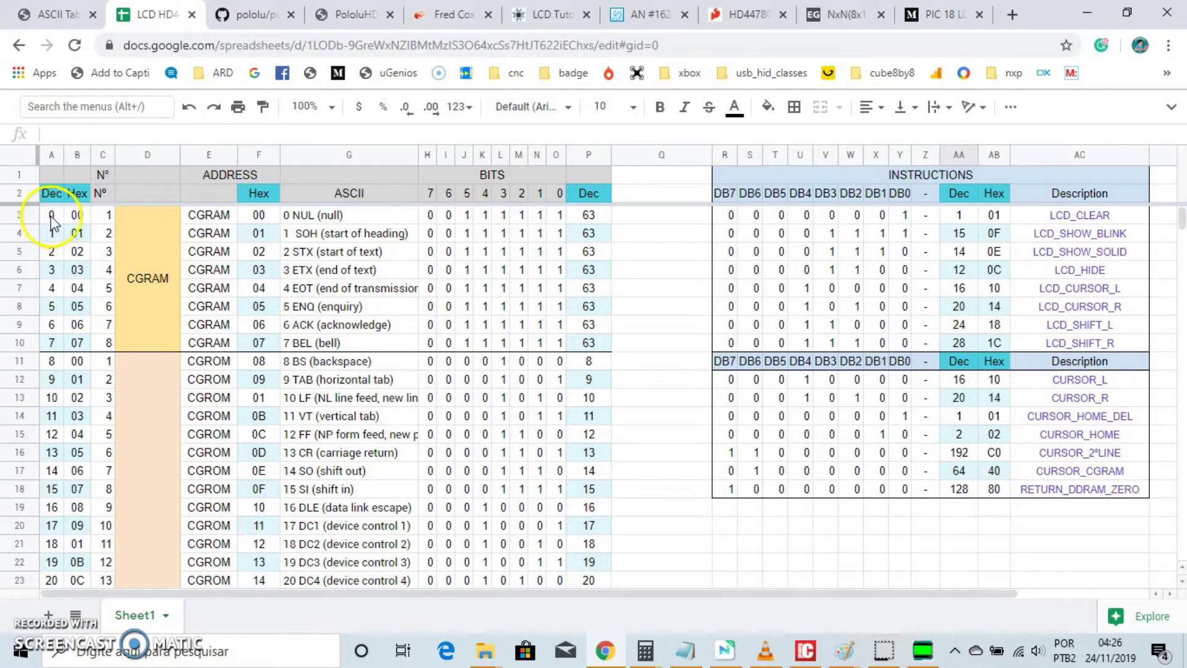
pyautogui.moveTo(51, 215); pyautogui.dragTo(172, 334)
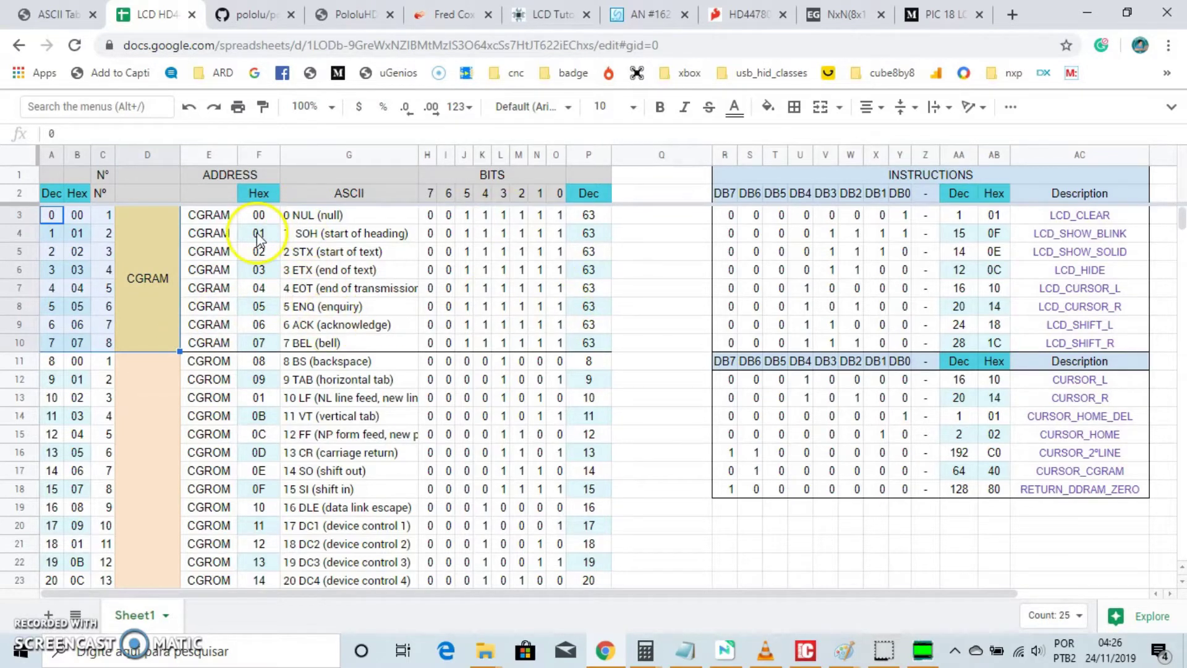
pyautogui.click(132, 276)
pyautogui.scroll(-2, 151, 283)
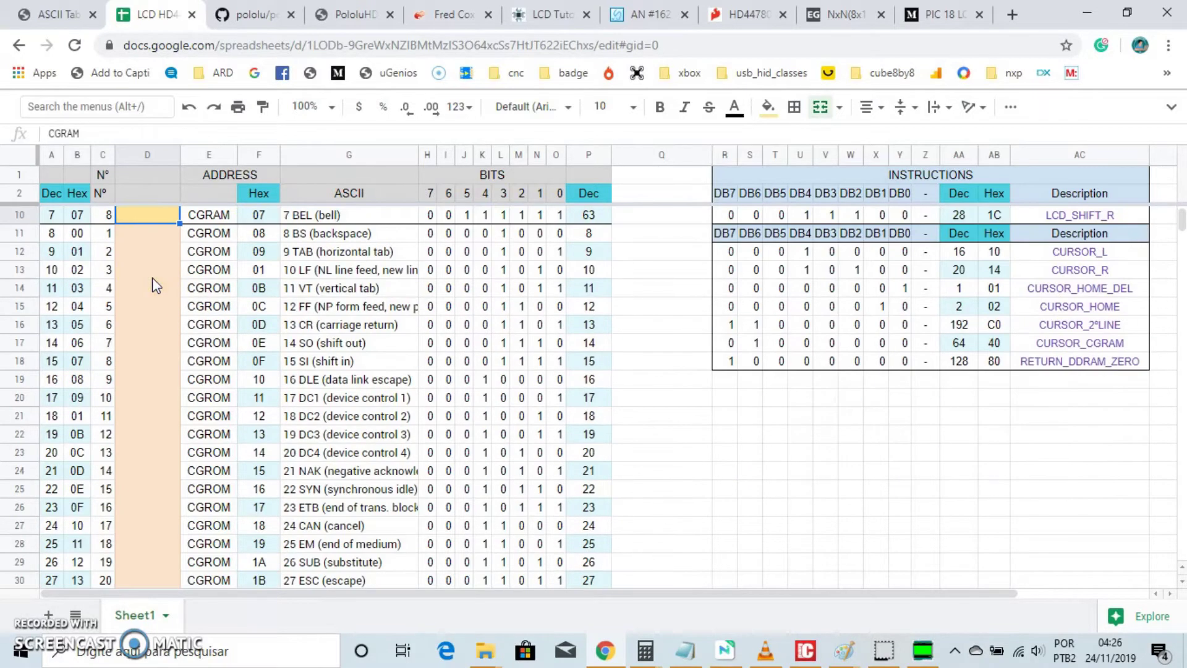
pyautogui.scroll(2, 119, 260)
pyautogui.click(54, 328)
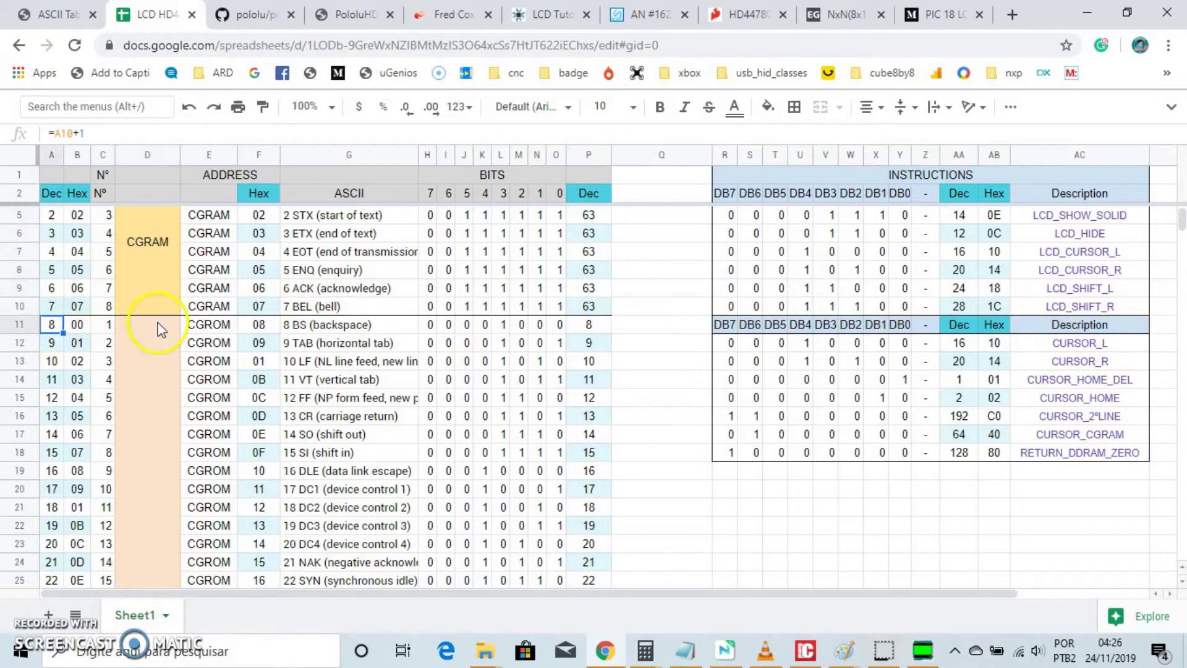
pyautogui.click(257, 324)
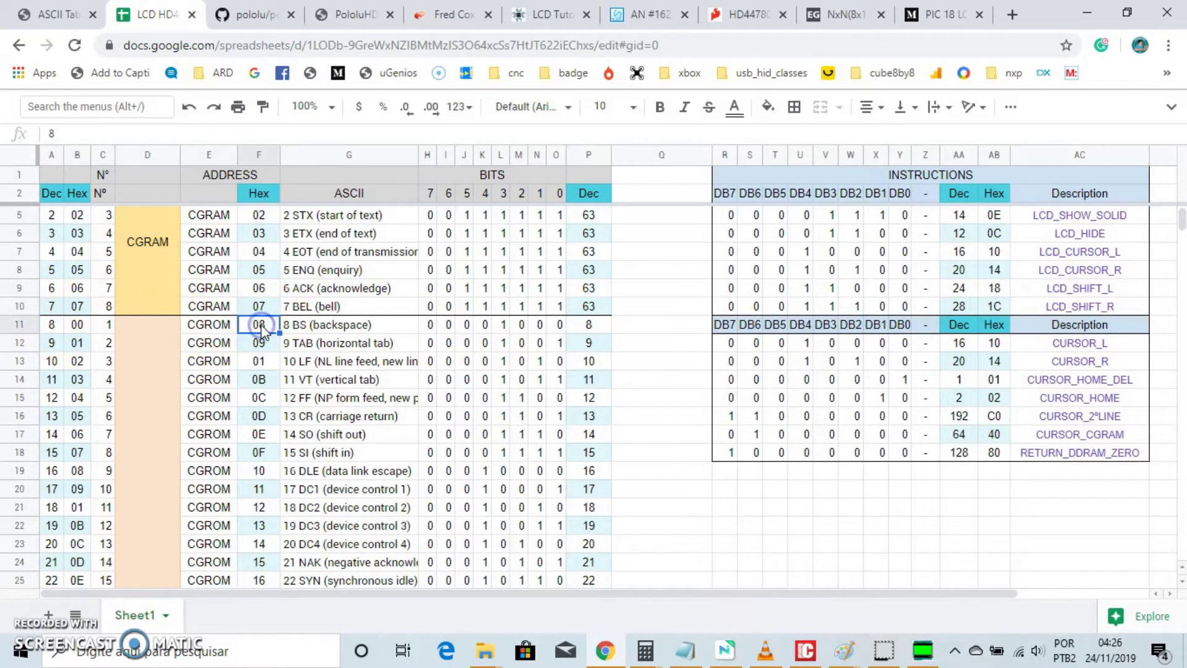
pyautogui.scroll(-7, 258, 365)
pyautogui.scroll(-11, 259, 365)
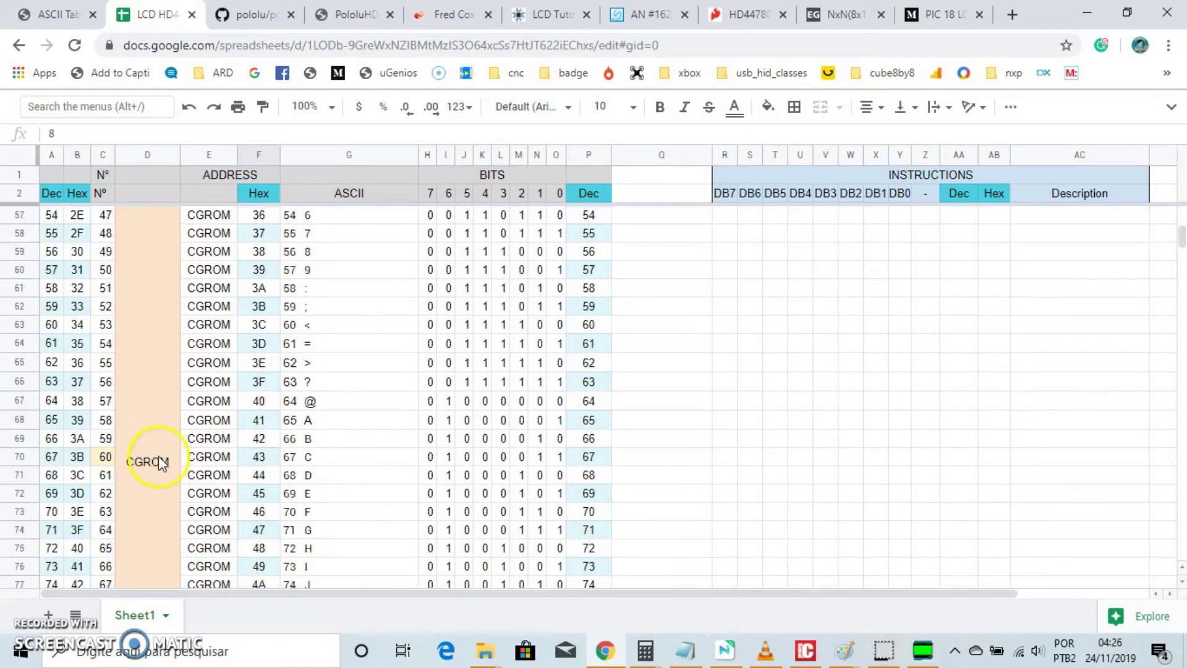
pyautogui.scroll(16, 157, 473)
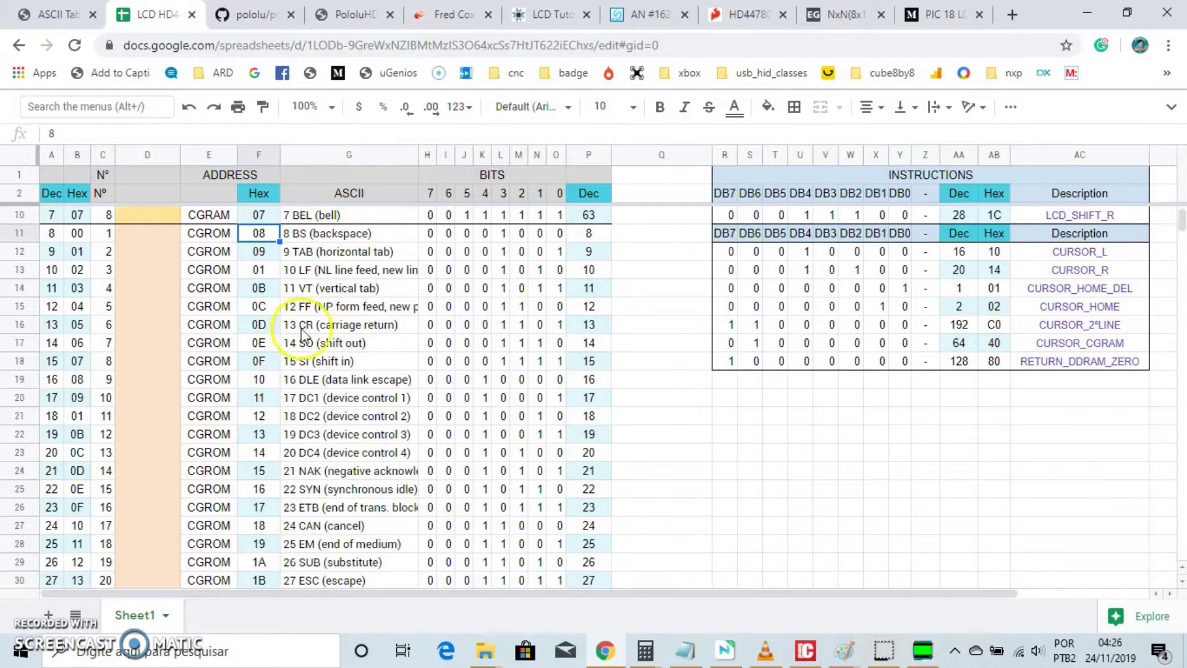
pyautogui.scroll(-11, 303, 333)
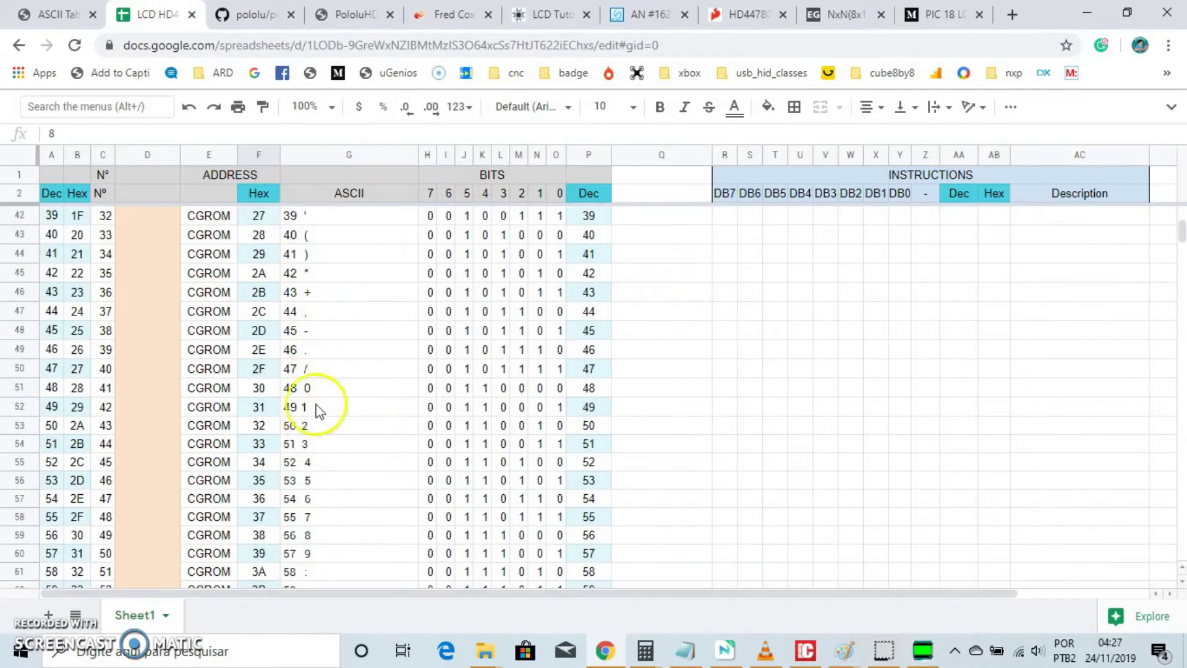
pyautogui.scroll(-4, 320, 417)
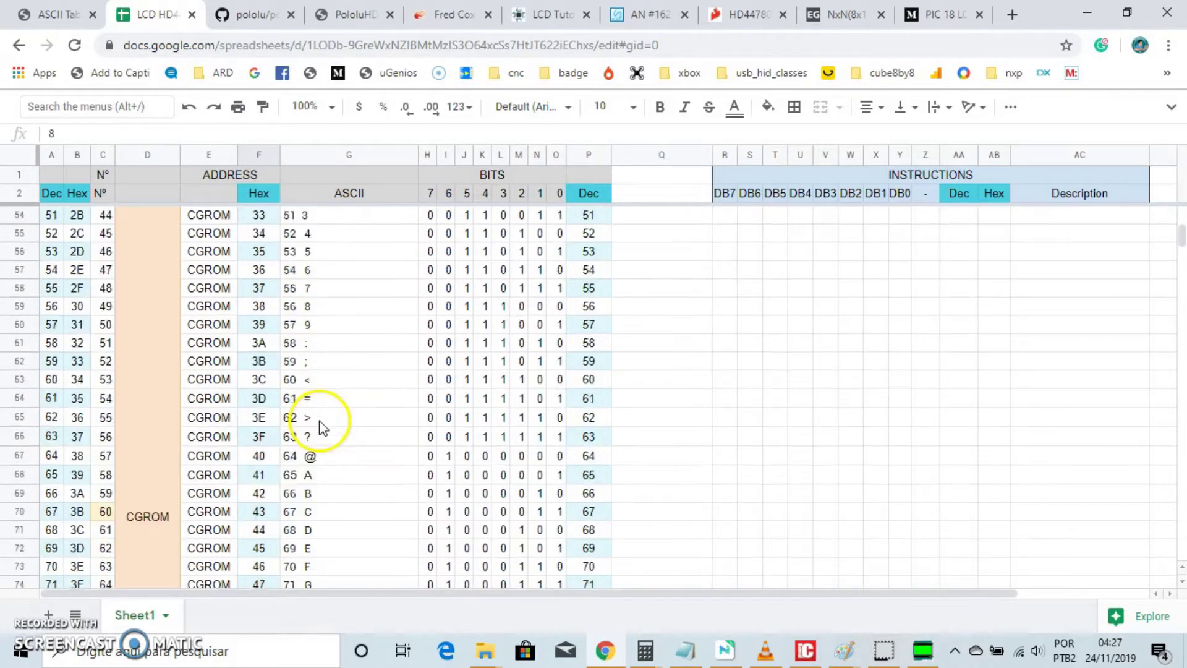
# Move LCDSim further right and mark row 126 for the { character, code 123
pyautogui.click(921, 646)
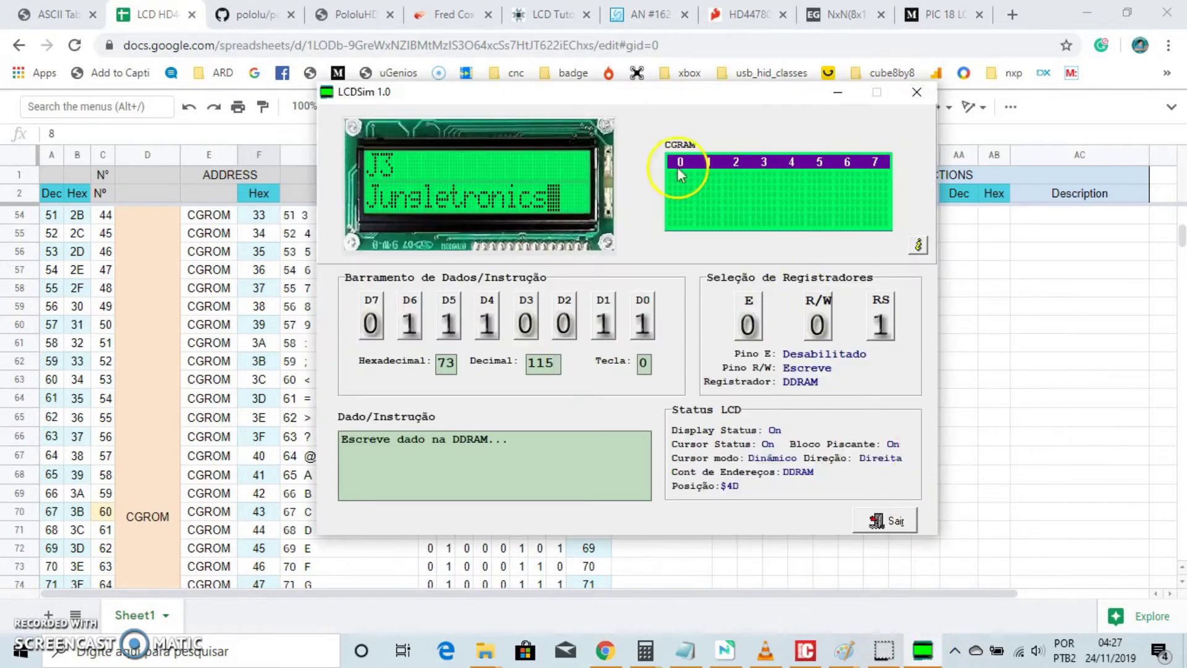
pyautogui.moveTo(643, 105); pyautogui.dragTo(728, 98)
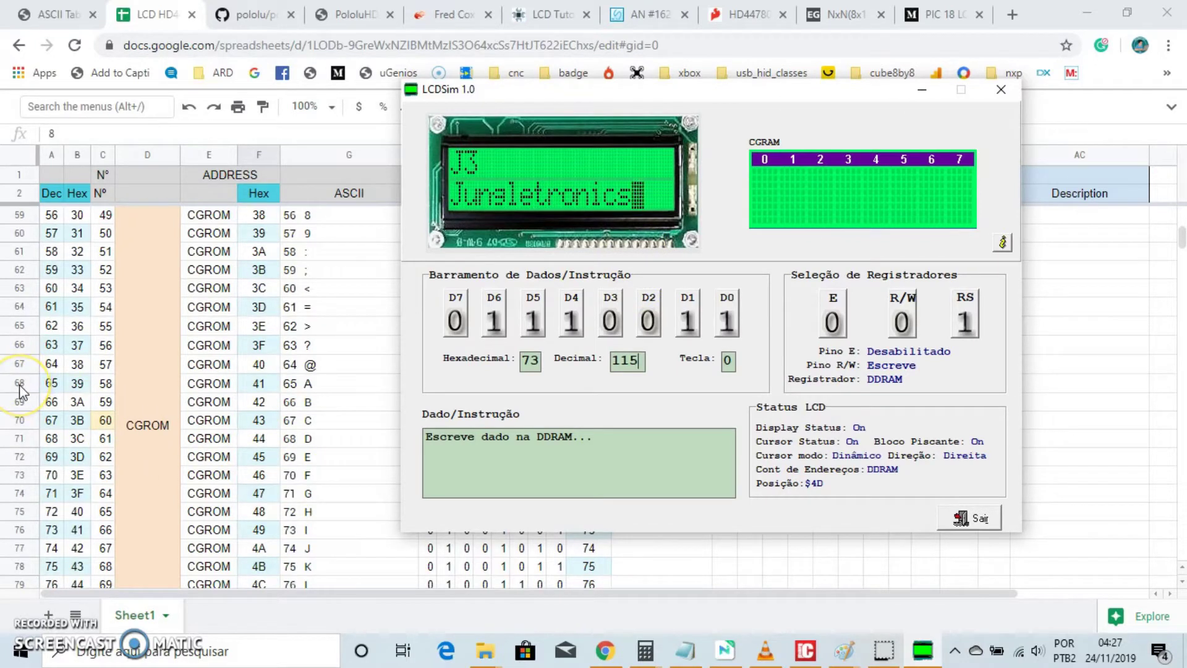
pyautogui.scroll(-2, 154, 440)
pyautogui.scroll(-5, 151, 476)
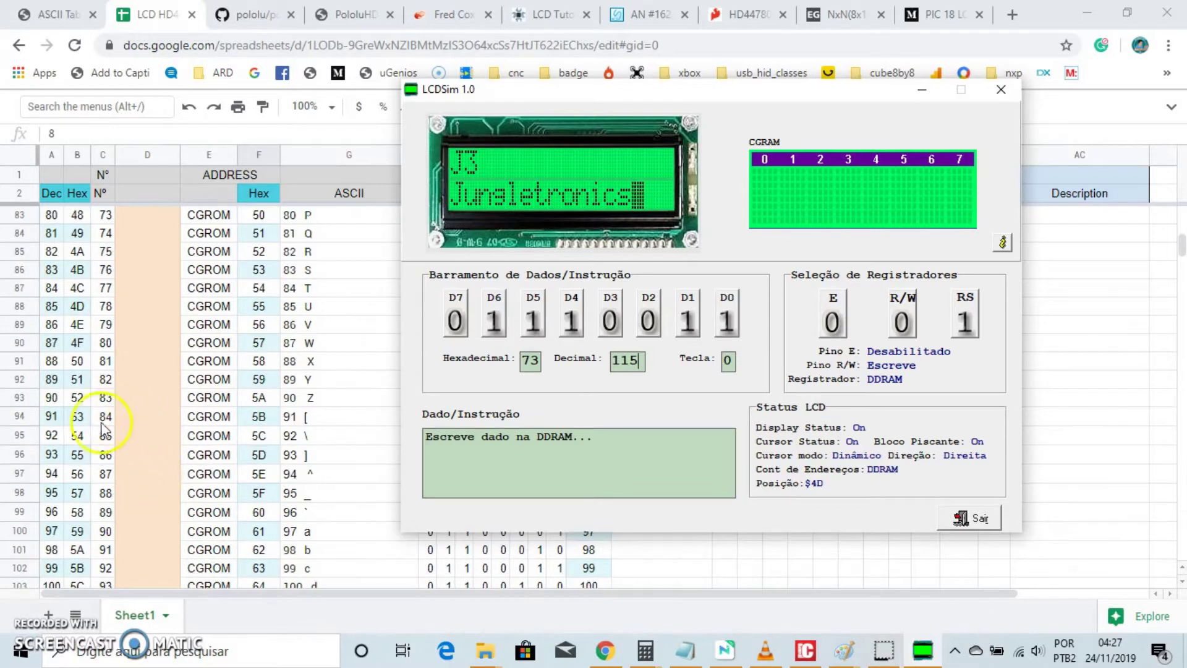
pyautogui.scroll(-8, 156, 480)
pyautogui.scroll(-1, 175, 493)
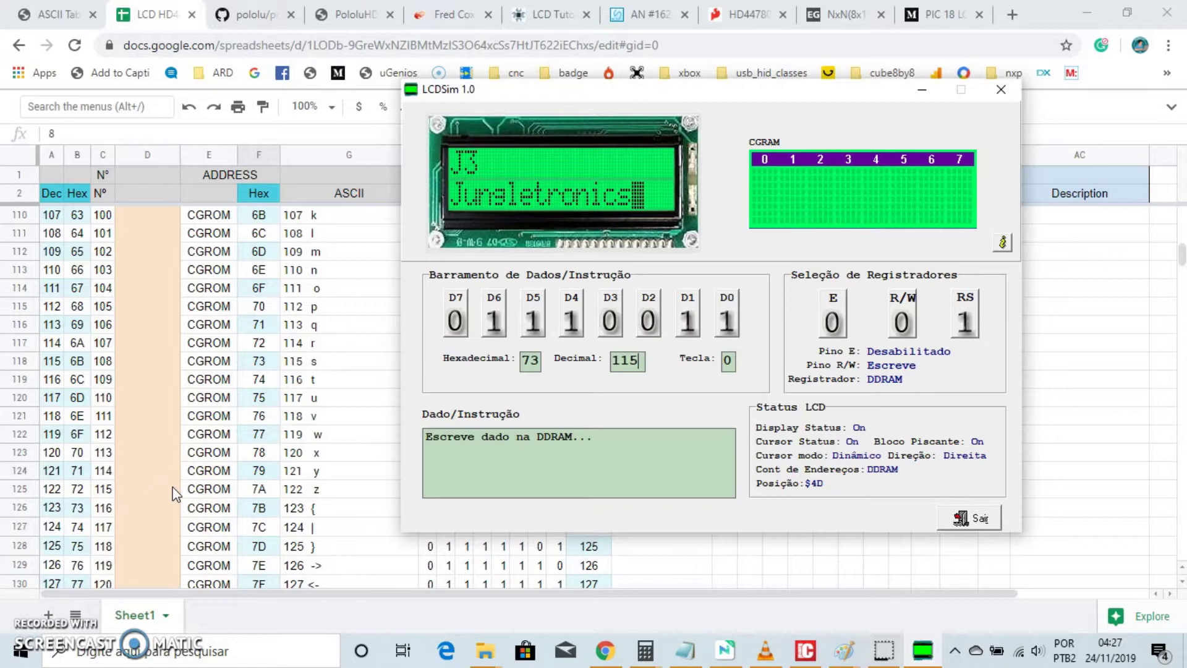
pyautogui.scroll(-1, 175, 493)
pyautogui.click(19, 471)
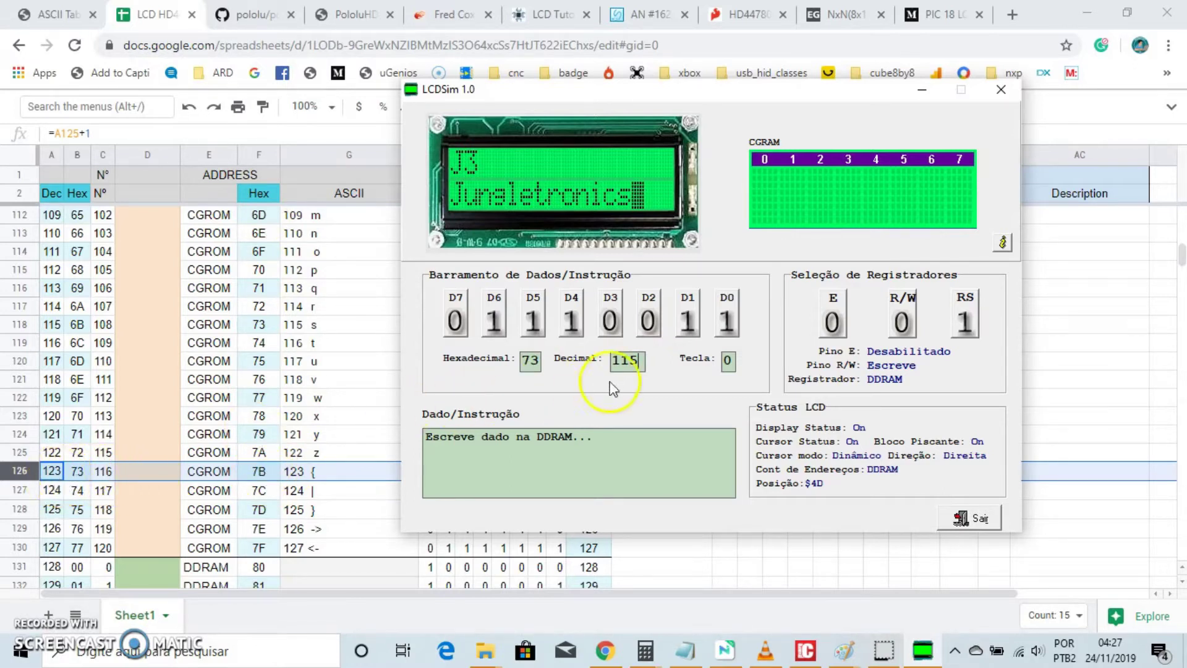
# Write { (123), then locate SPACE in the table and write a space (32)
pyautogui.write('123')
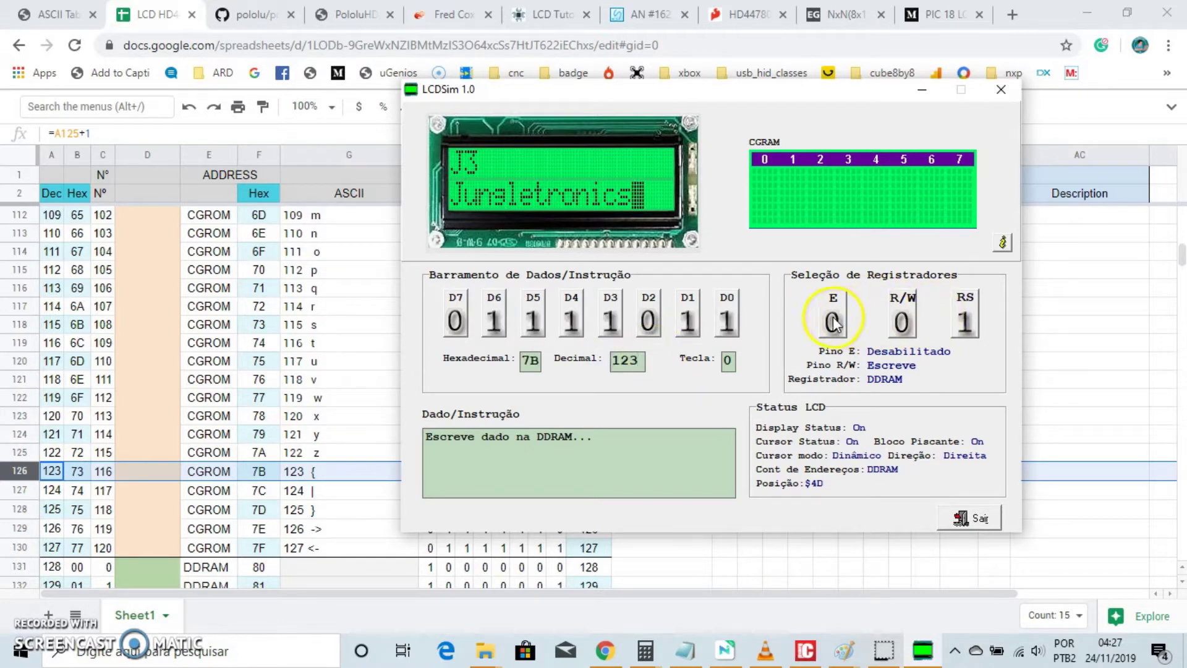
pyautogui.click(851, 323)
pyautogui.click(851, 323)
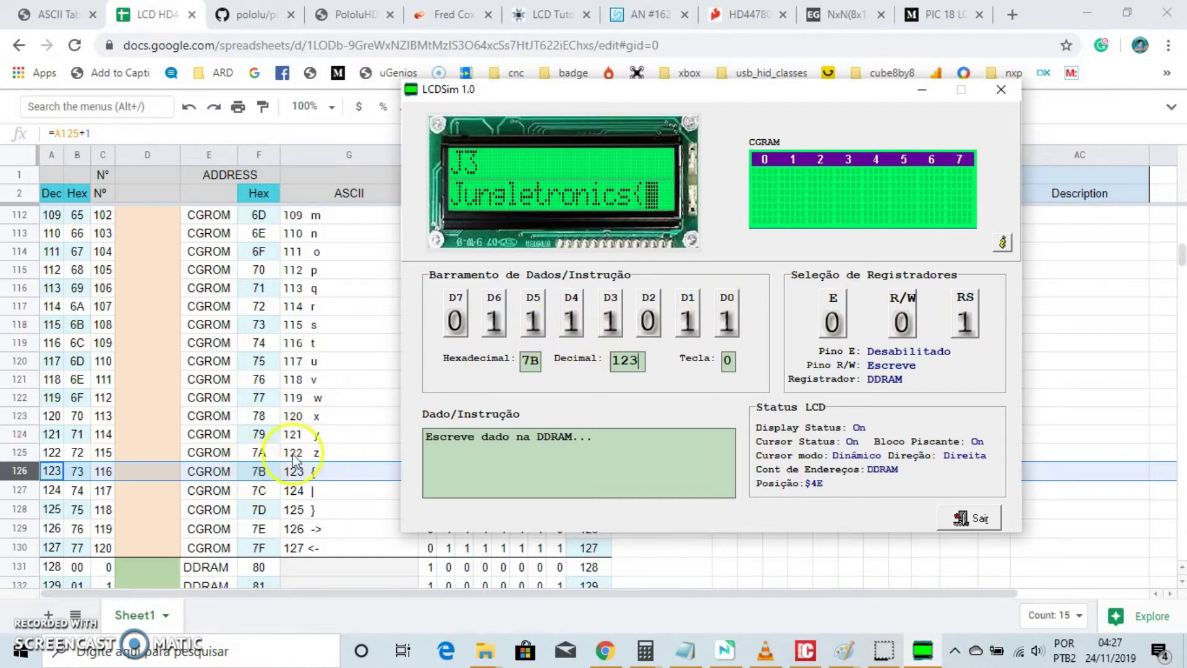
pyautogui.scroll(20, 296, 454)
pyautogui.scroll(10, 299, 453)
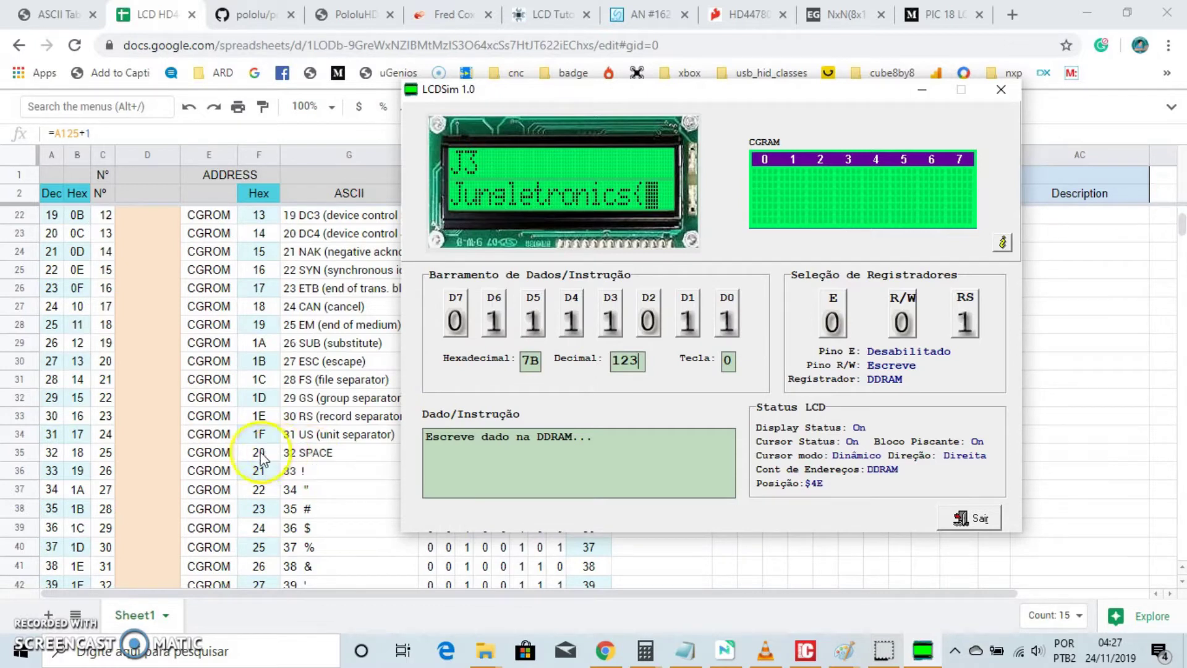
pyautogui.click(21, 453)
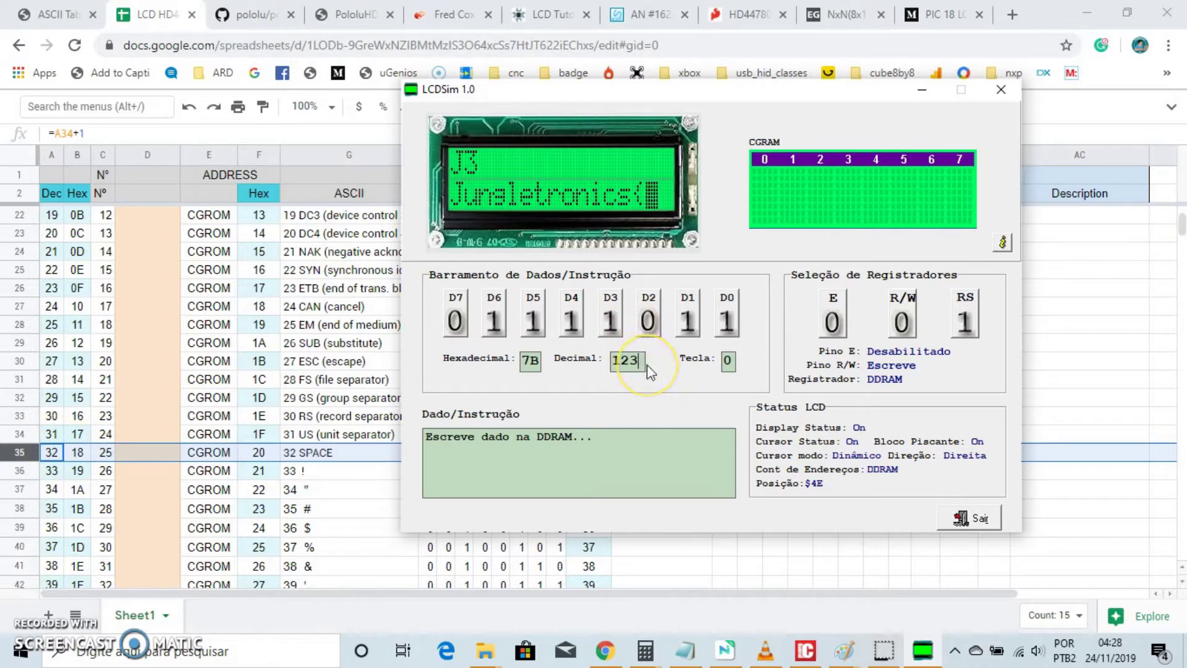
pyautogui.write('32')
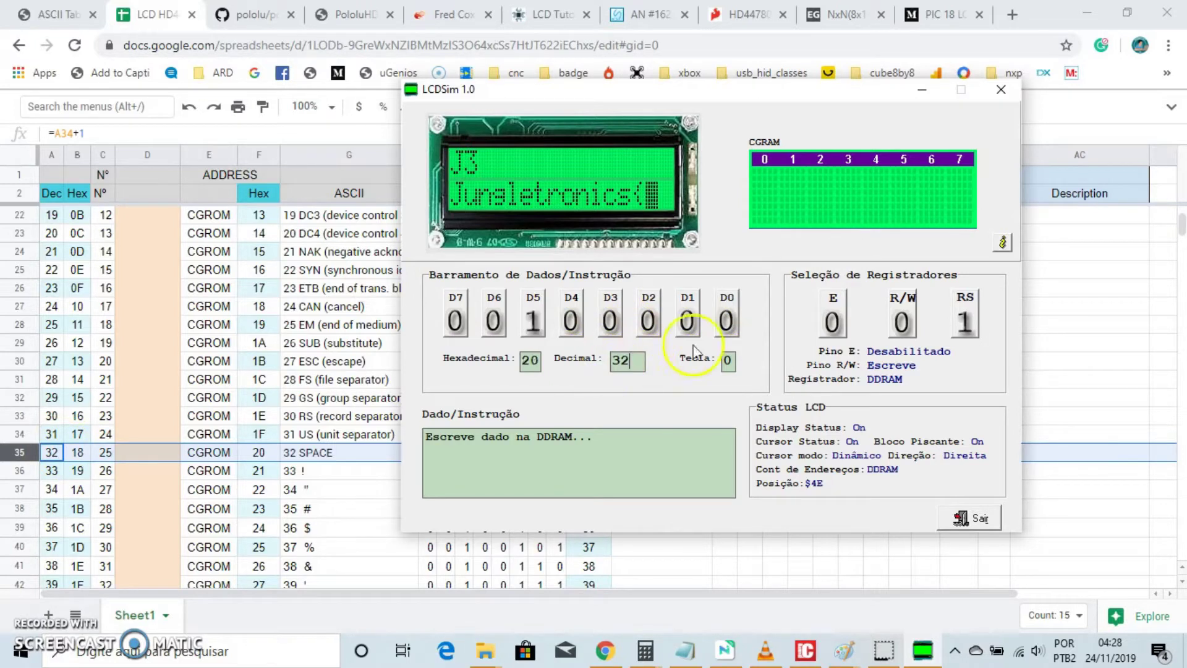
pyautogui.click(835, 320)
pyautogui.click(835, 320)
# Look up } in the table, write it as 125, and move LCDSim left
pyautogui.scroll(-3, 232, 482)
pyautogui.scroll(-15, 232, 482)
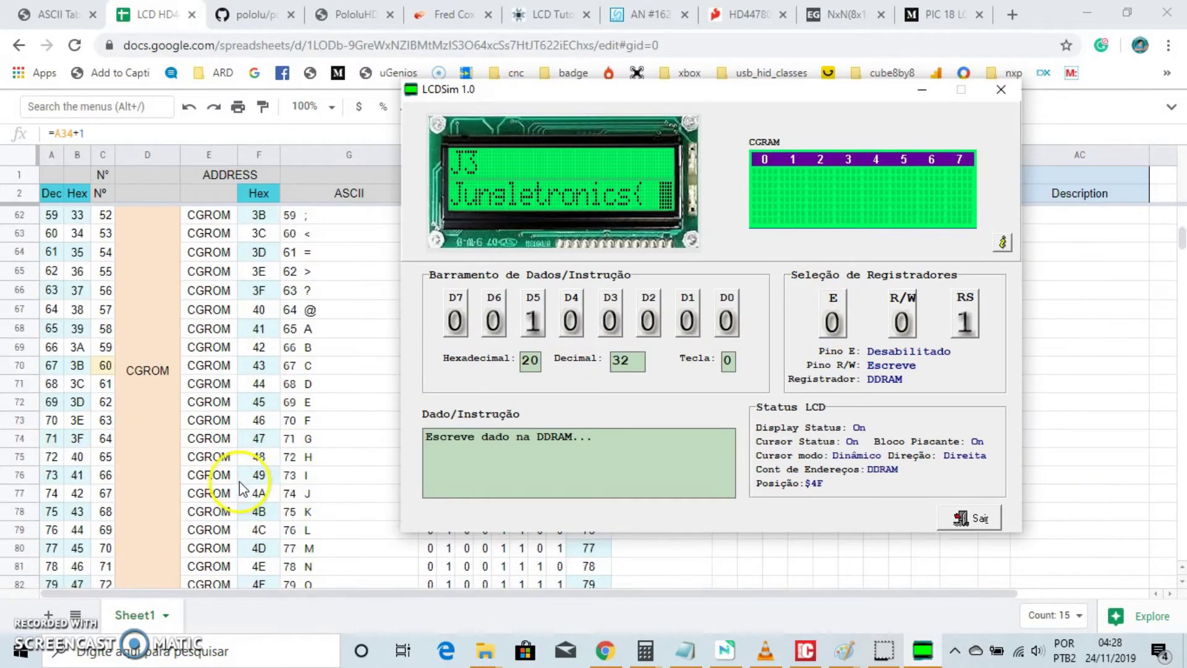
pyautogui.scroll(-4, 251, 488)
pyautogui.scroll(-5, 286, 497)
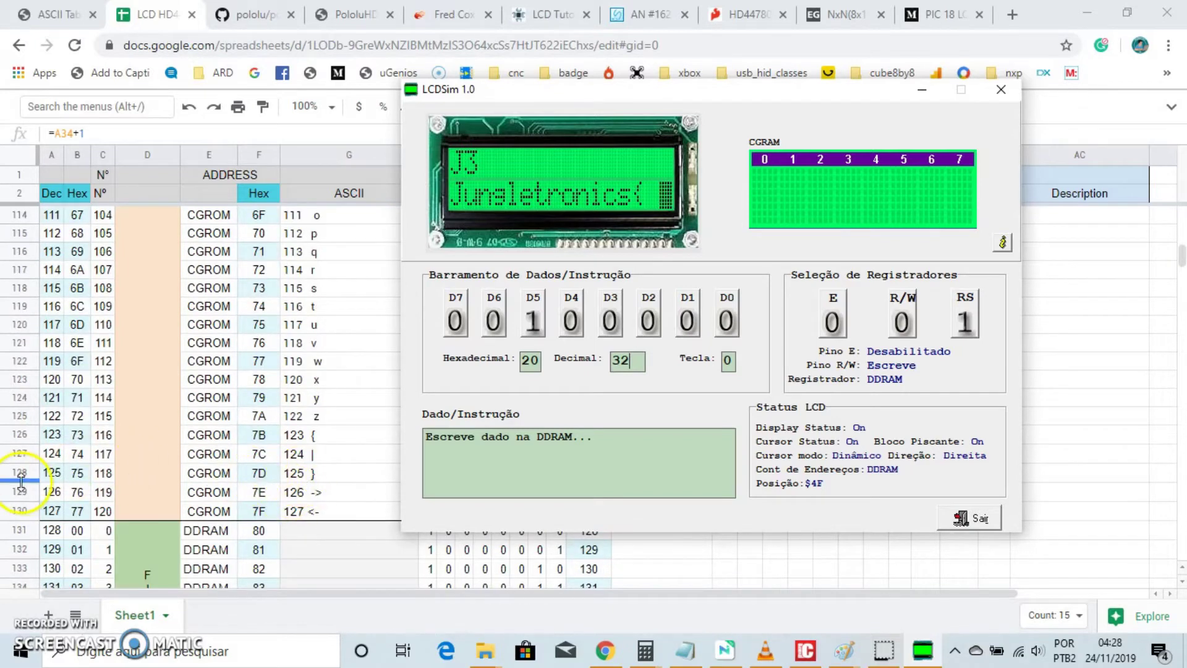
pyautogui.click(18, 472)
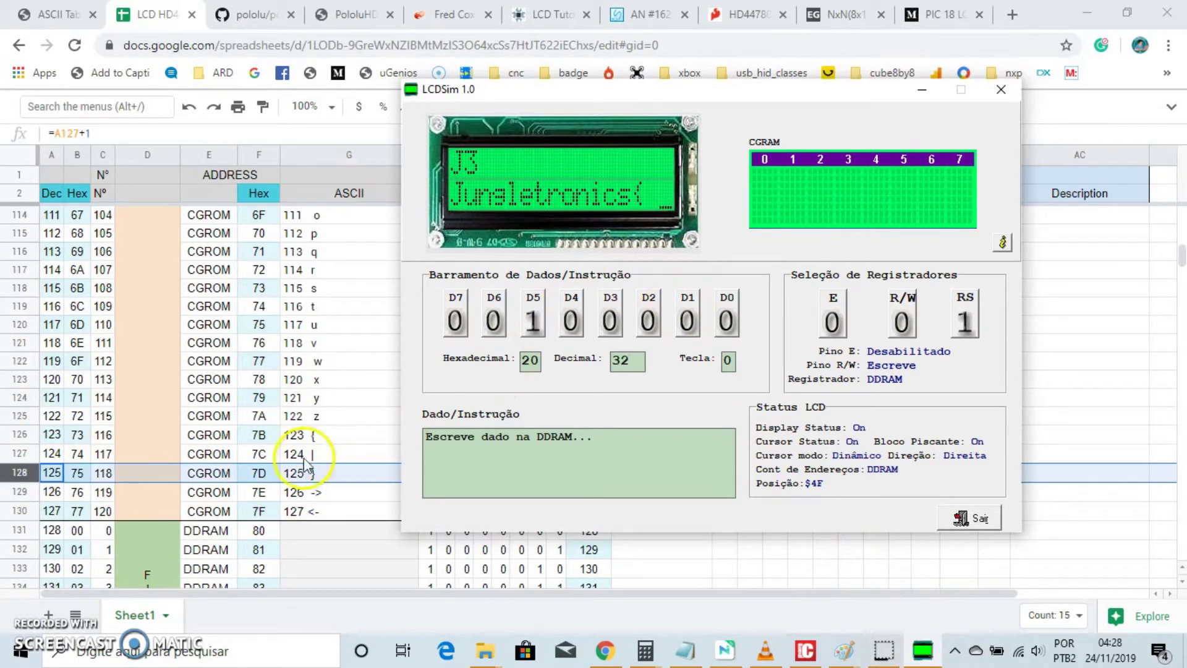
pyautogui.moveTo(629, 365); pyautogui.dragTo(575, 360)
pyautogui.write('125')
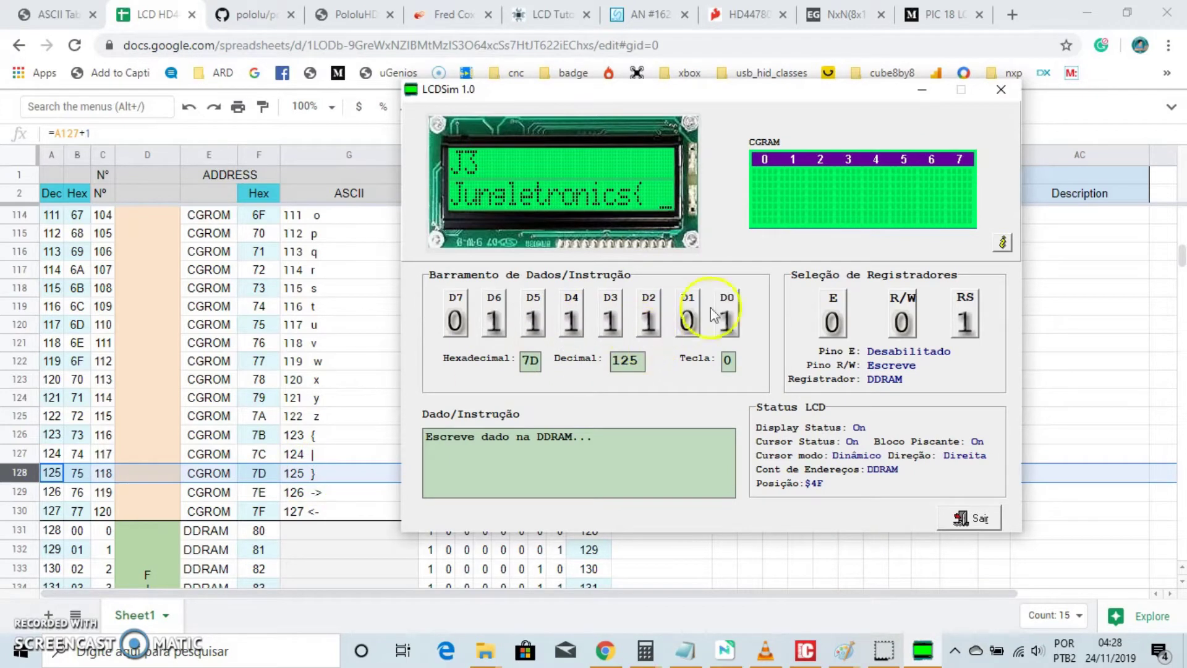
pyautogui.click(832, 321)
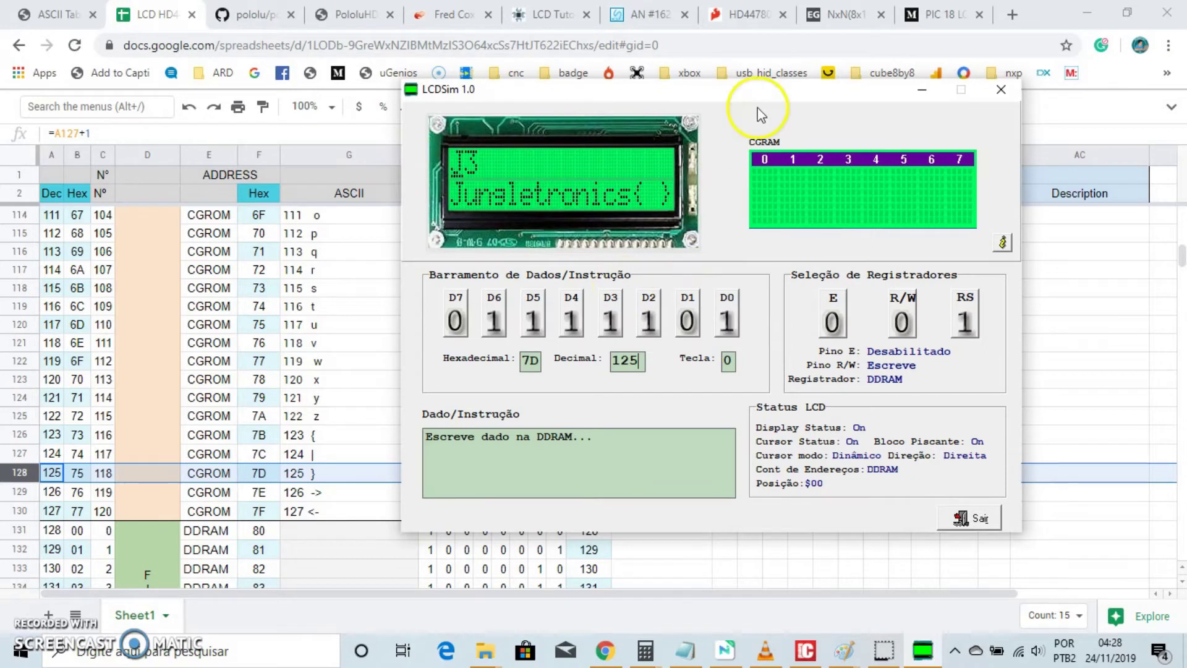
pyautogui.moveTo(764, 97); pyautogui.dragTo(417, 105)
# Send instruction 24 (hex 18) with RS at 0 to shift the display one position left
pyautogui.scroll(20, 927, 309)
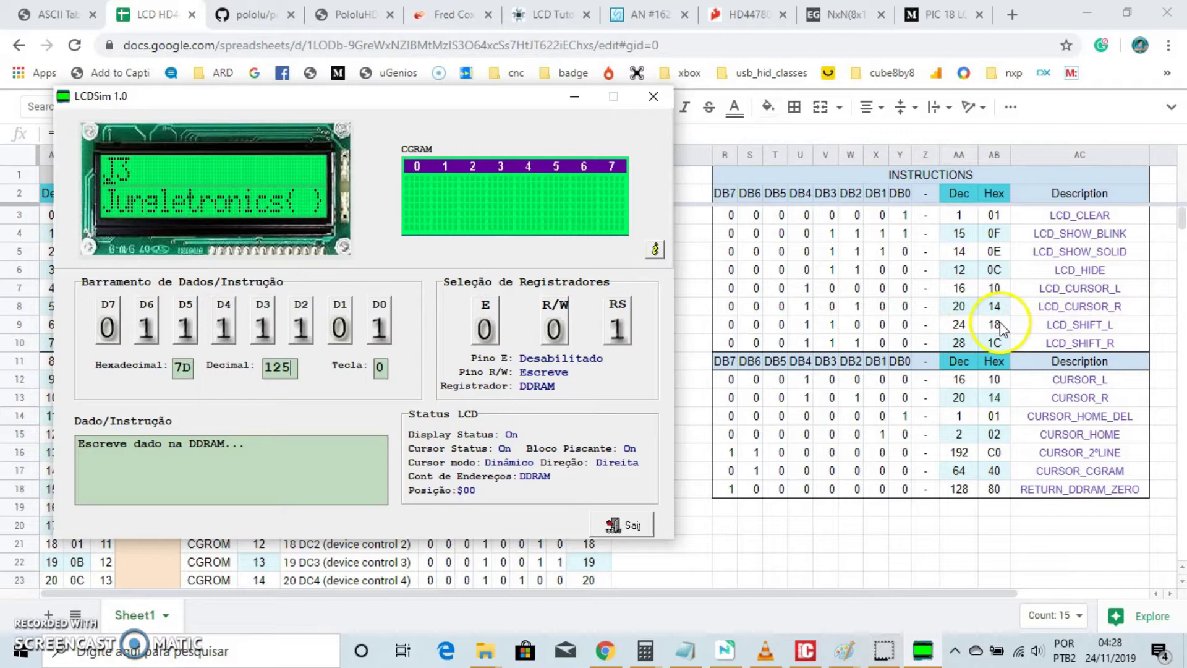
pyautogui.doubleClick(283, 367)
pyautogui.write('24')
pyautogui.click(623, 324)
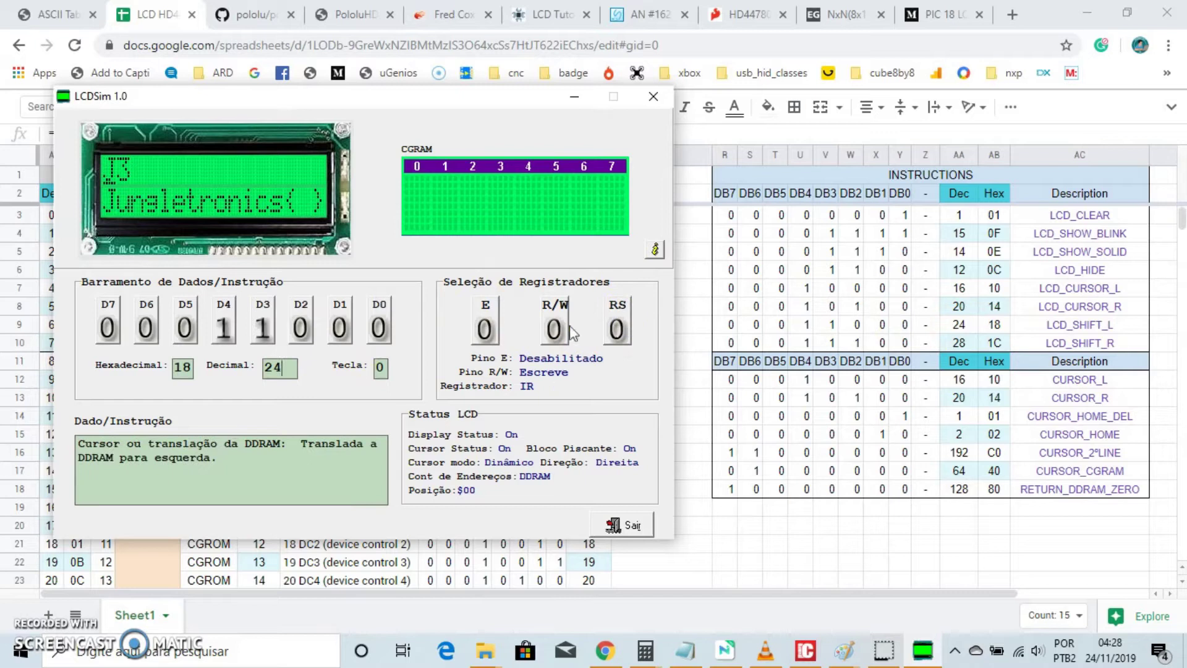
pyautogui.click(485, 328)
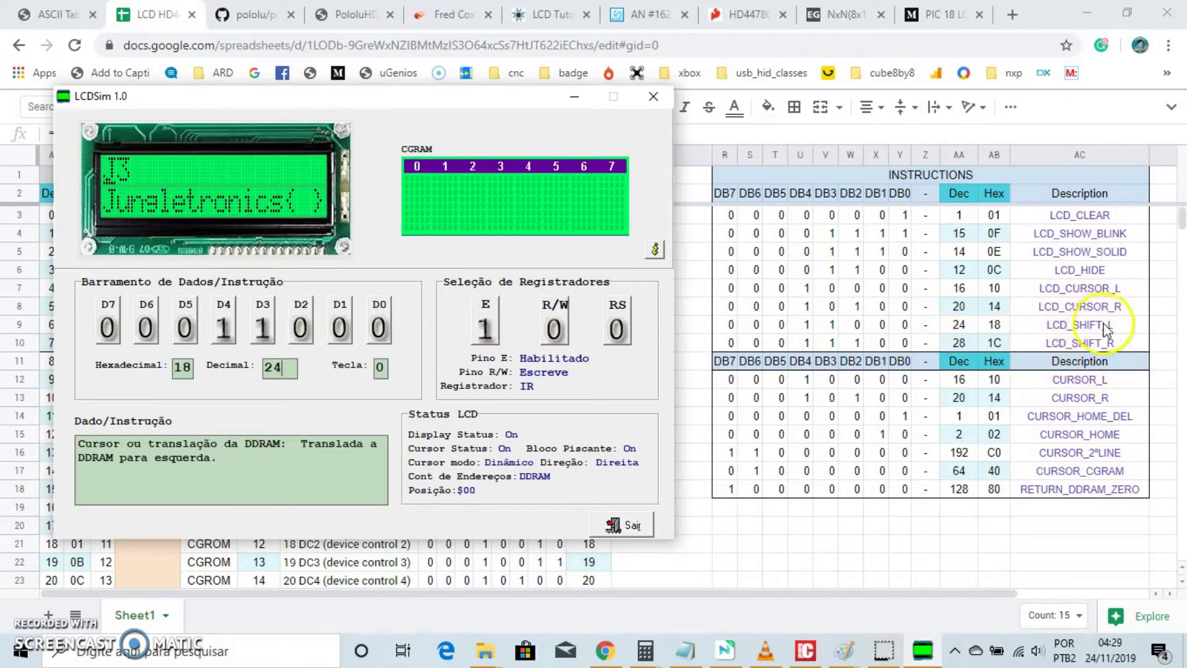
pyautogui.click(484, 318)
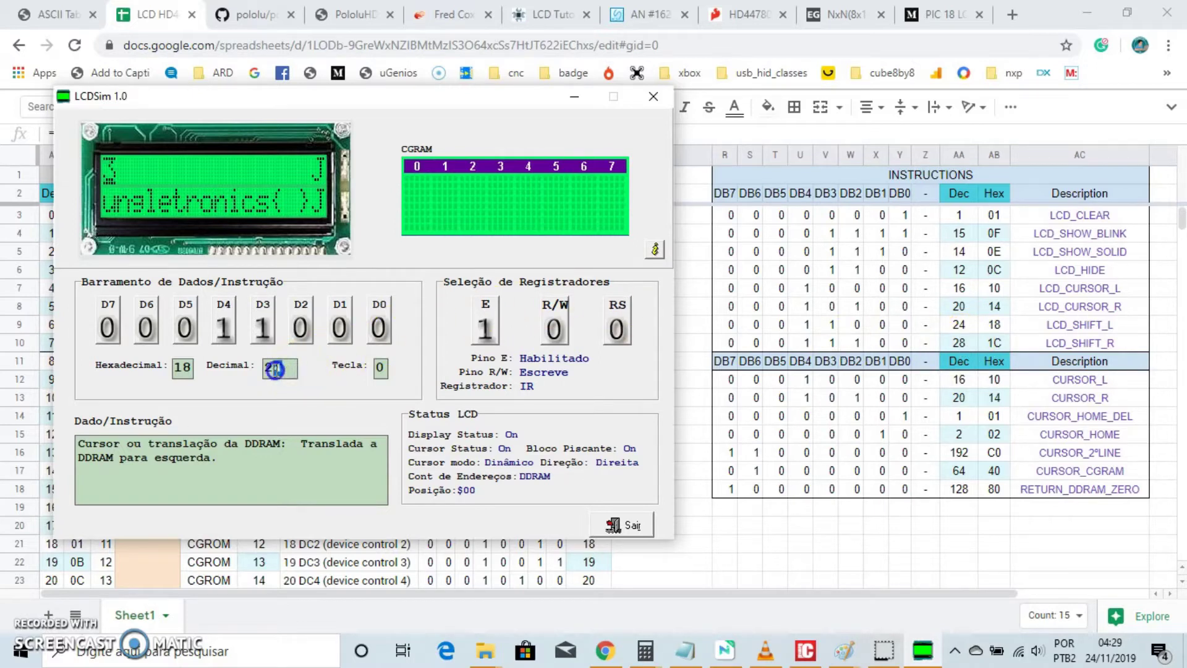
# Shift the display right several times with 28 (hex 1C), then back with 24
pyautogui.write('8')
pyautogui.click(490, 331)
pyautogui.click(488, 331)
pyautogui.click(487, 333)
pyautogui.click(487, 332)
pyautogui.click(487, 333)
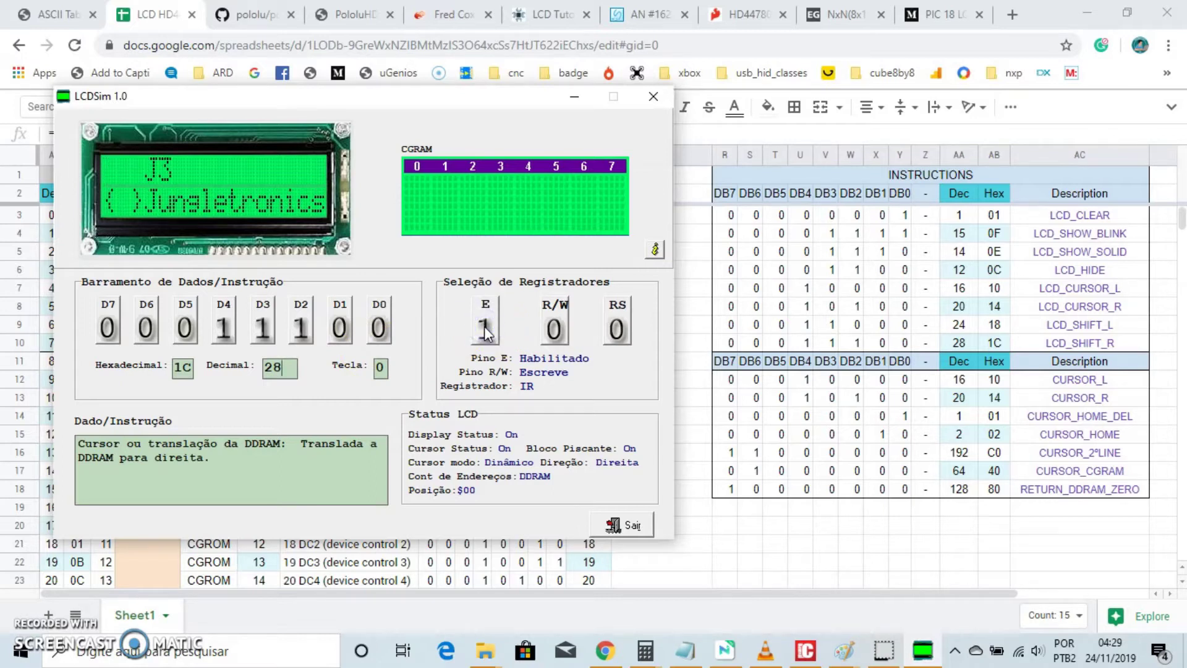
pyautogui.click(303, 325)
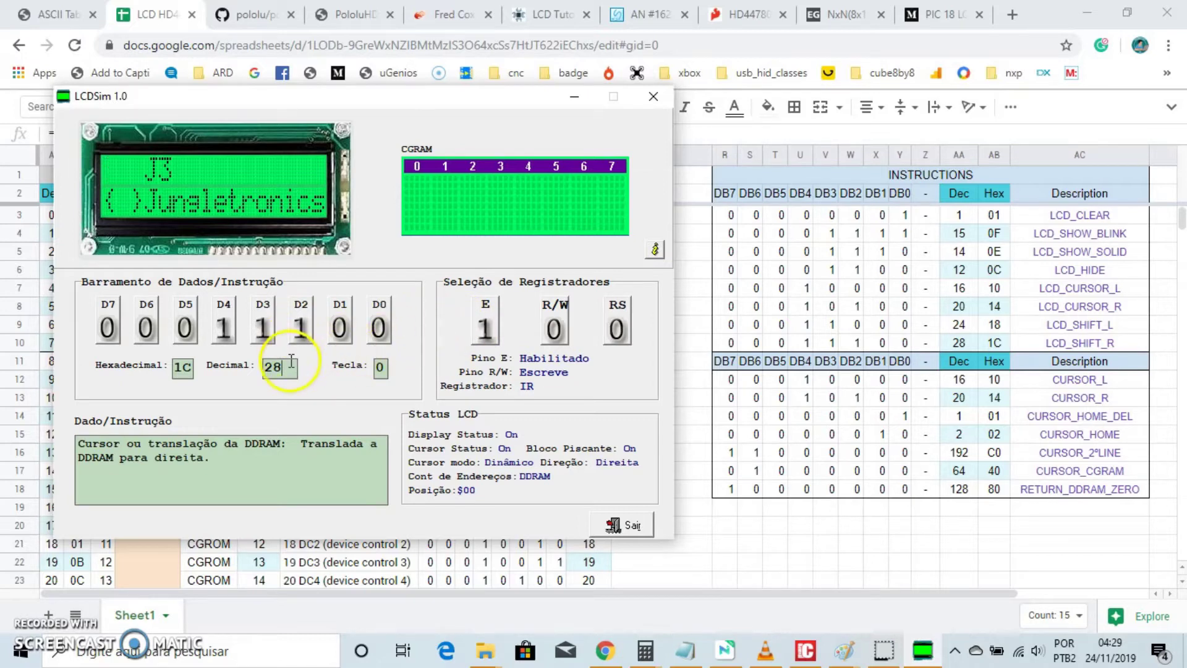
pyautogui.doubleClick(272, 365)
pyautogui.write('4')
pyautogui.click(485, 324)
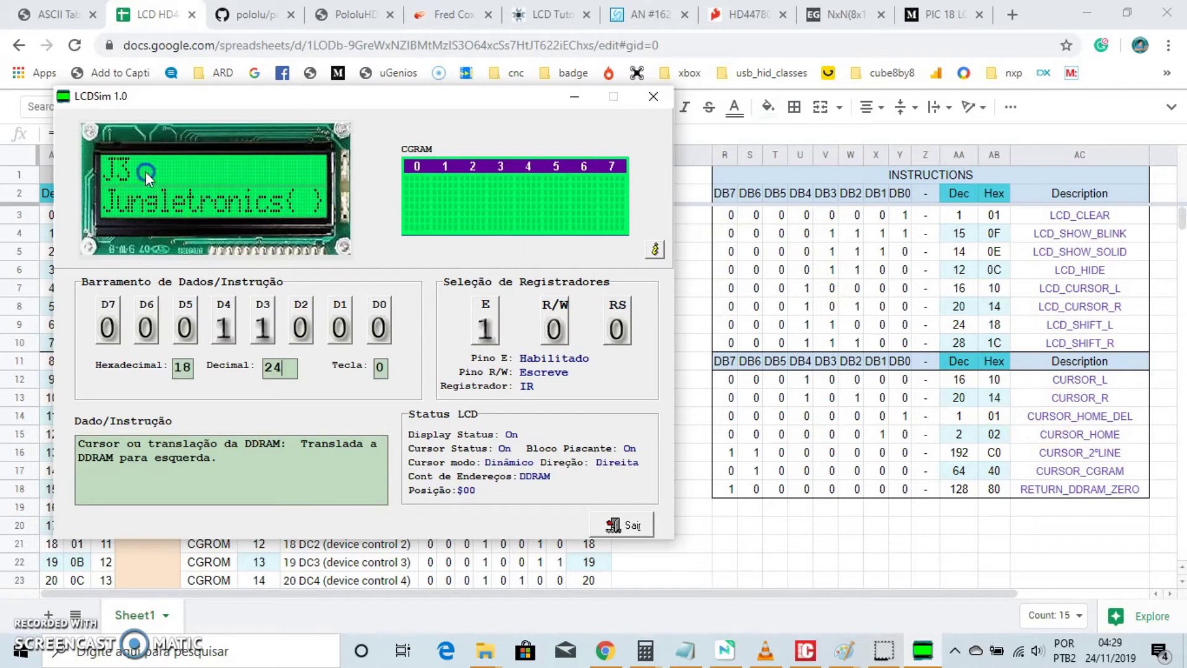
# Execute hex instruction 40 to set CGRAM address $00, then bring mikroC PRO for PIC forward
pyautogui.click(306, 195)
pyautogui.write('04')
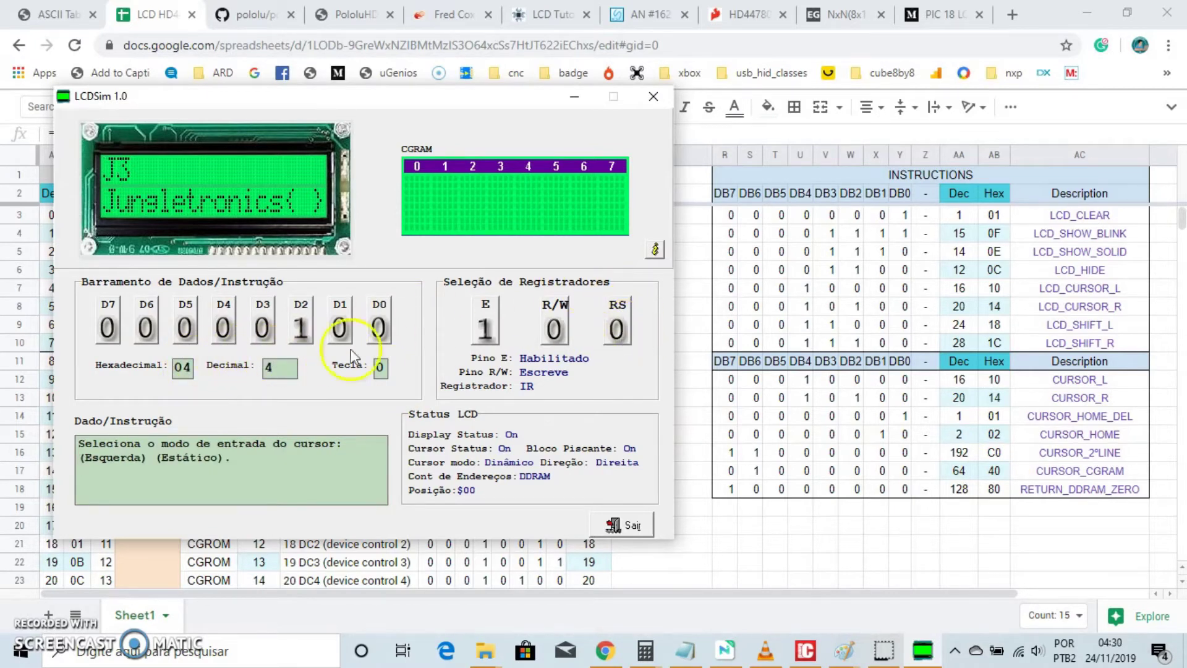
pyautogui.moveTo(183, 368); pyautogui.dragTo(171, 372)
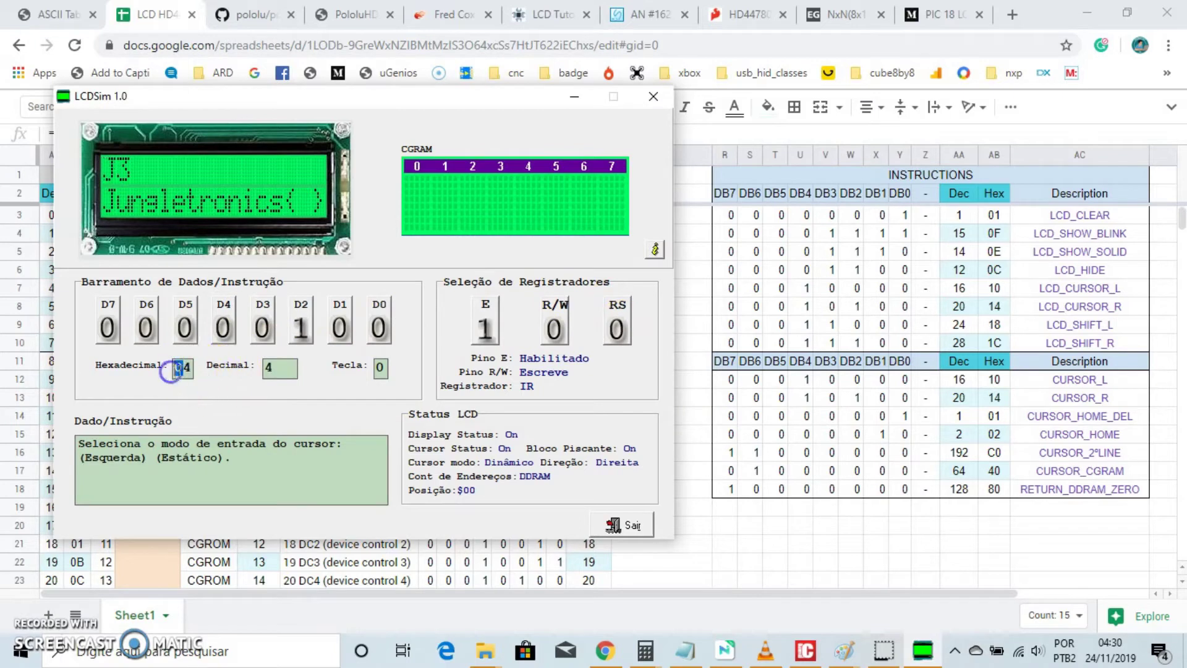
pyautogui.press('Delete')
pyautogui.write('0')
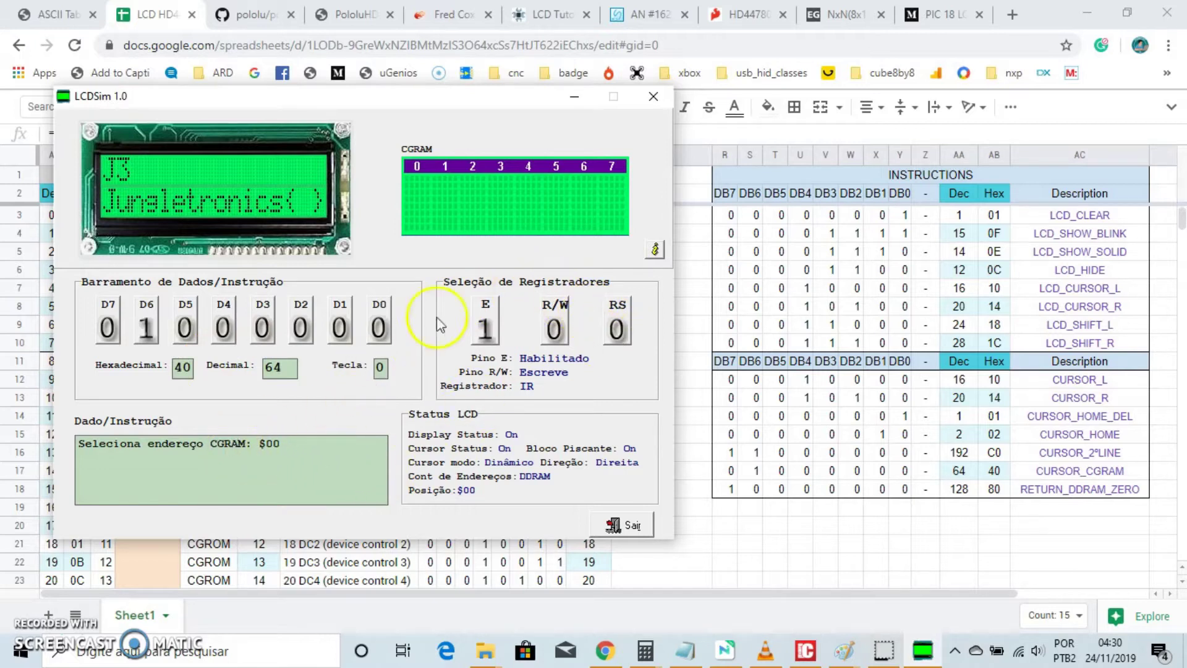
pyautogui.click(482, 327)
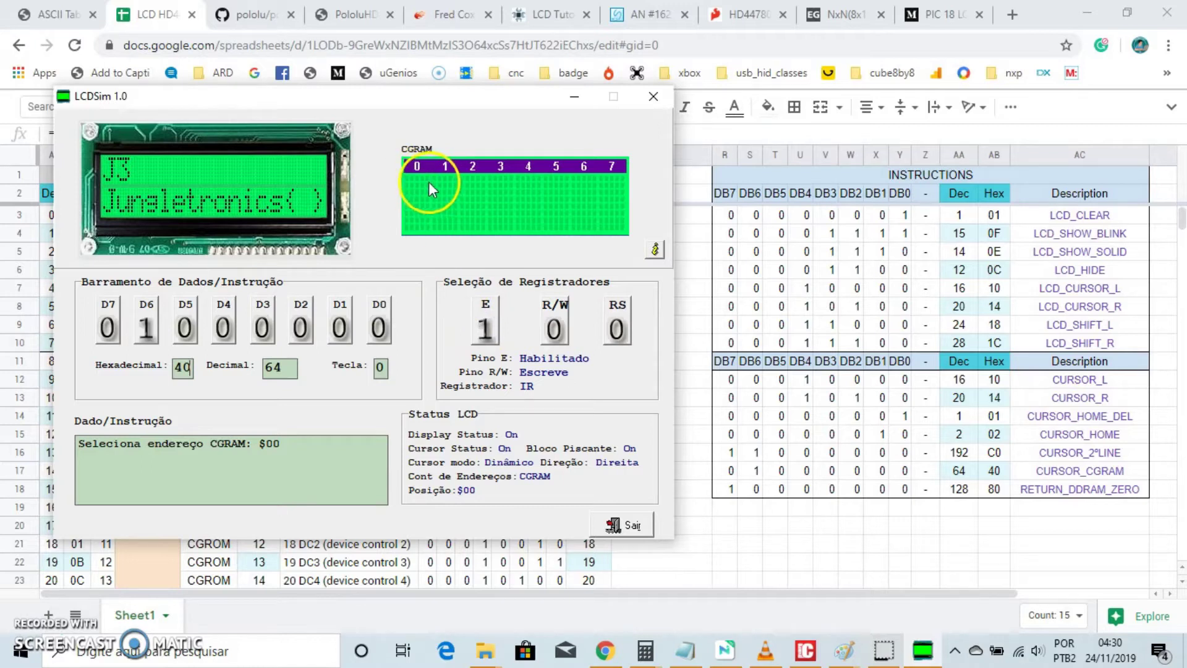
pyautogui.click(804, 648)
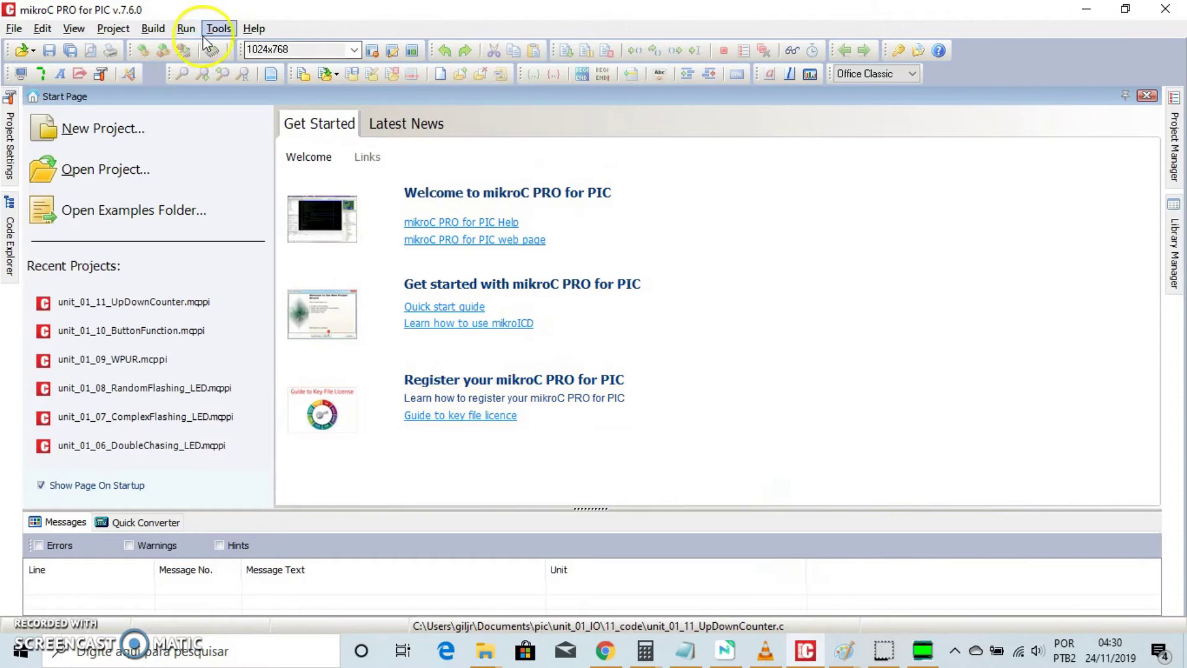
# Open Tools > LCD Custom Character with the heart pattern and arrange it beside LCDSim
pyautogui.click(217, 29)
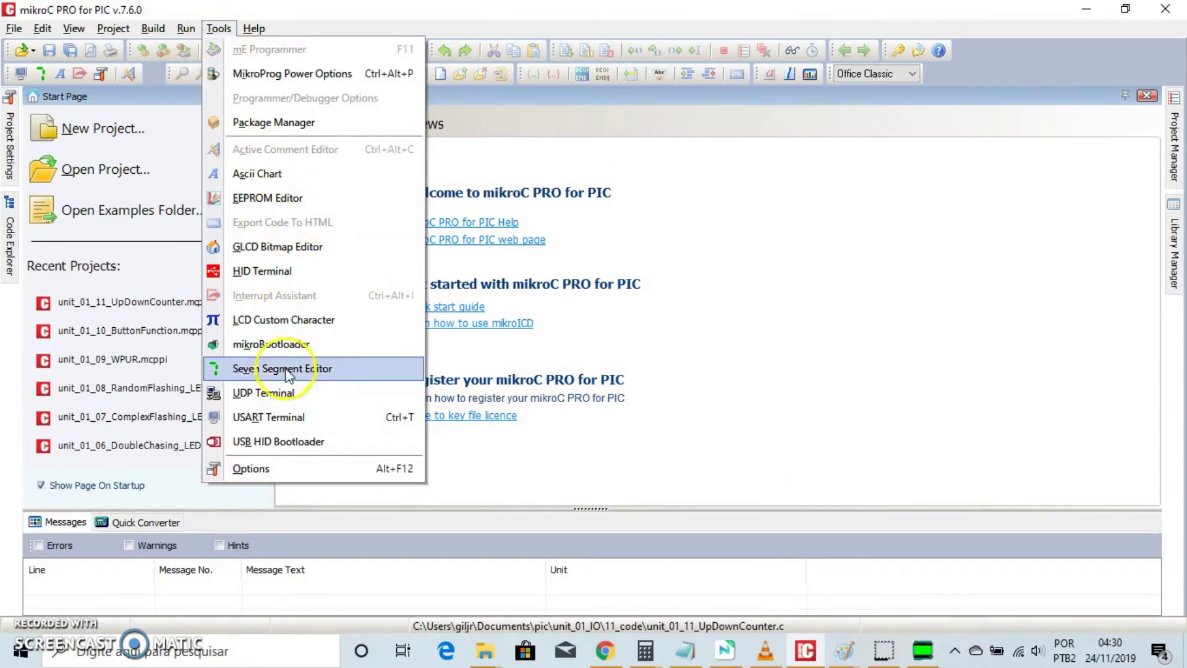
pyautogui.click(284, 318)
pyautogui.click(922, 650)
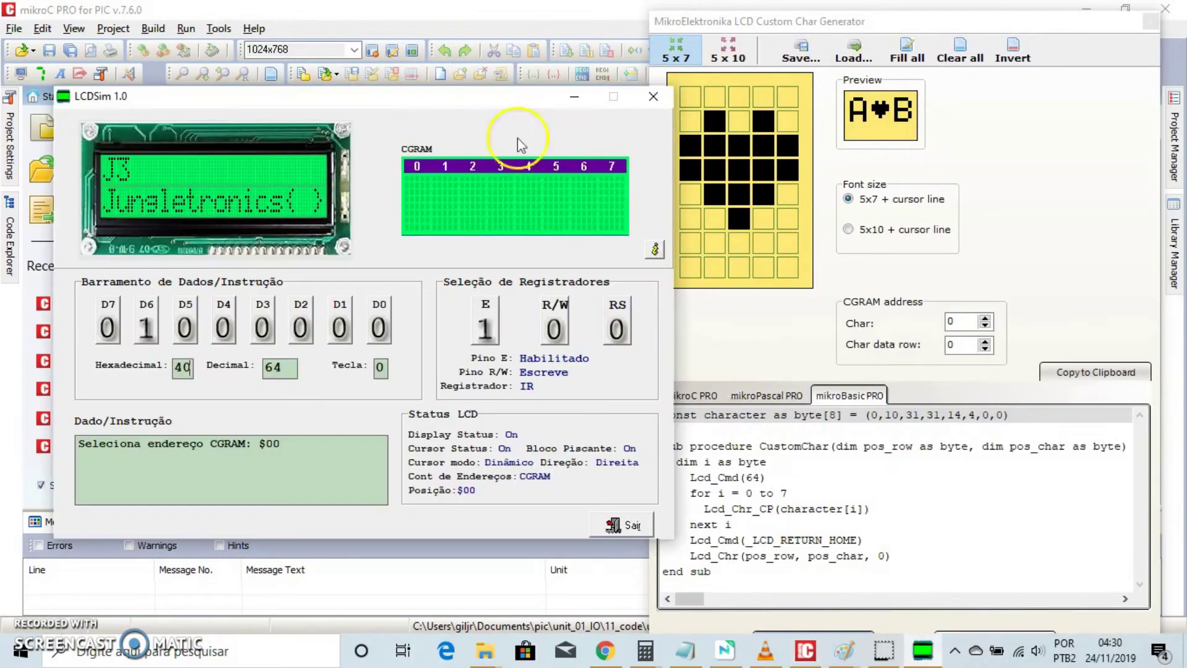
pyautogui.moveTo(424, 95); pyautogui.dragTo(377, 71)
pyautogui.click(784, 179)
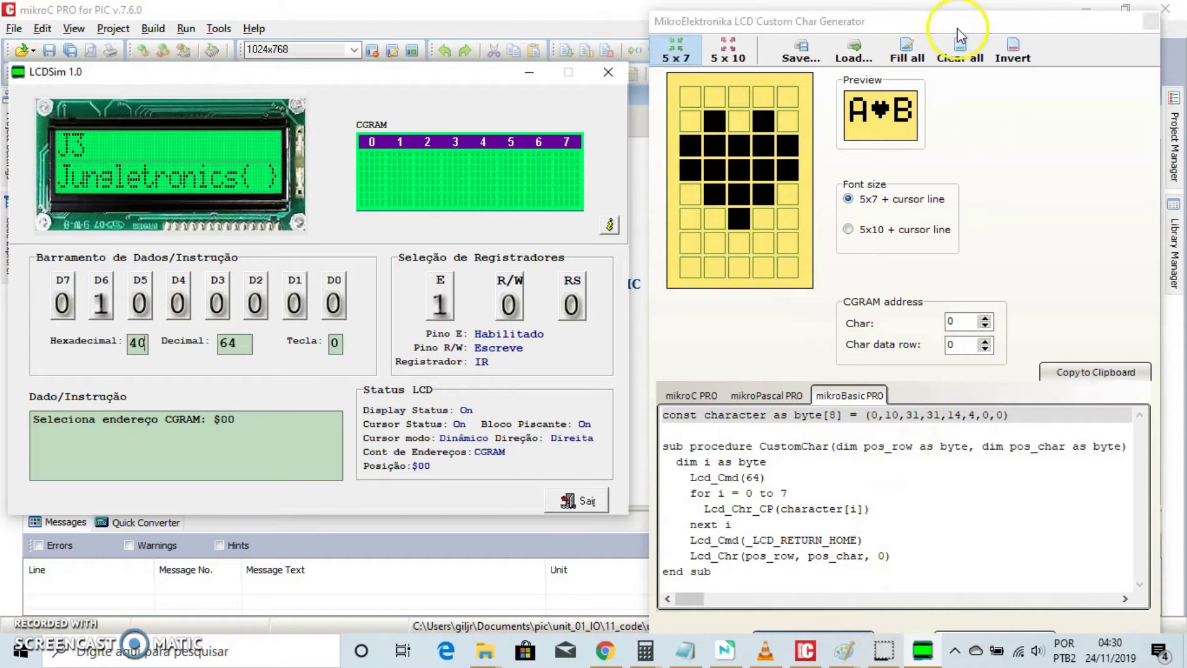
pyautogui.moveTo(957, 28); pyautogui.dragTo(944, 17)
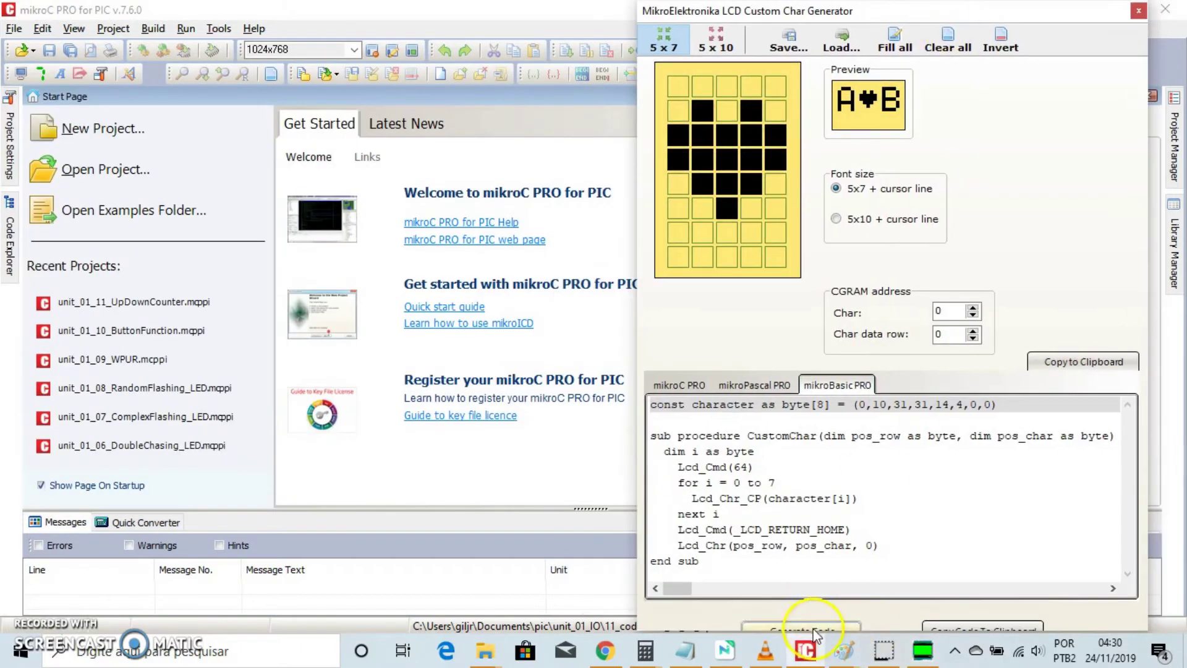
pyautogui.click(833, 650)
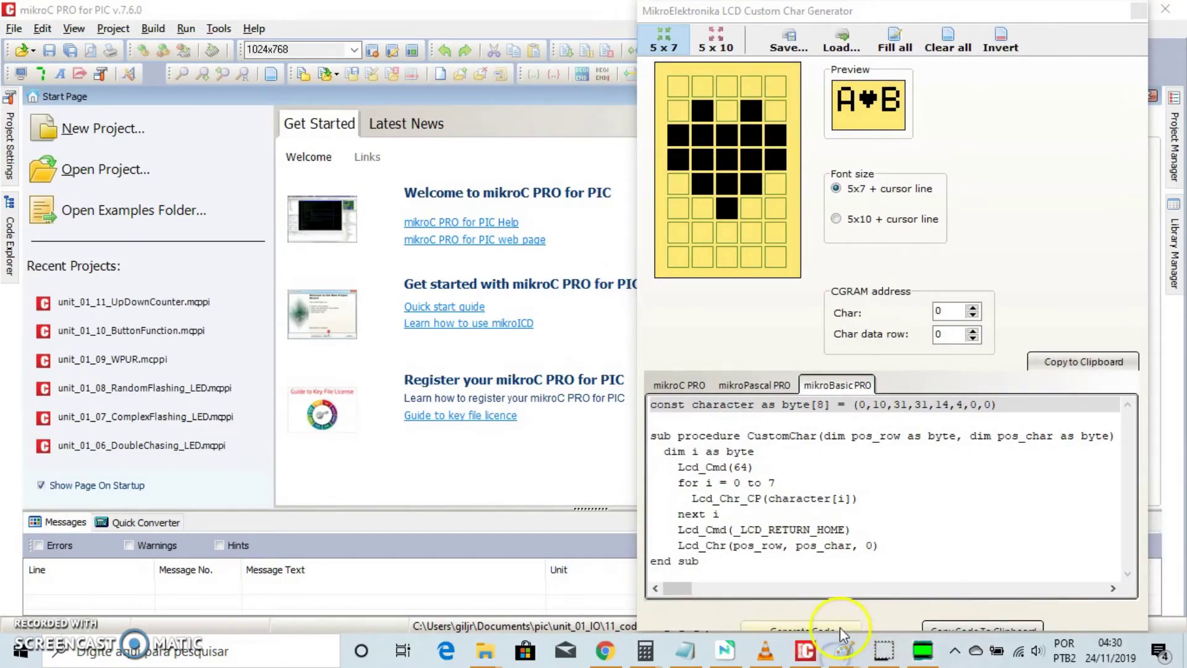
pyautogui.moveTo(950, 12); pyautogui.dragTo(952, 30)
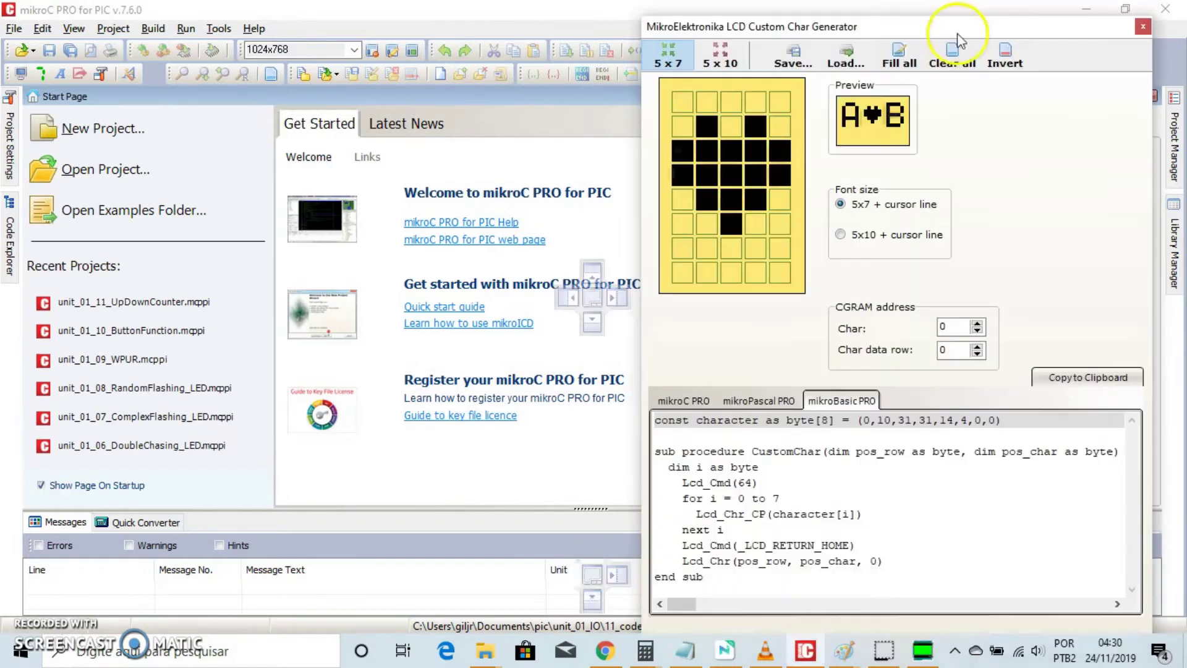
# Set RS=1 and write the first heart rows 0, 10, 31 and 31 into custom character 0
pyautogui.click(922, 650)
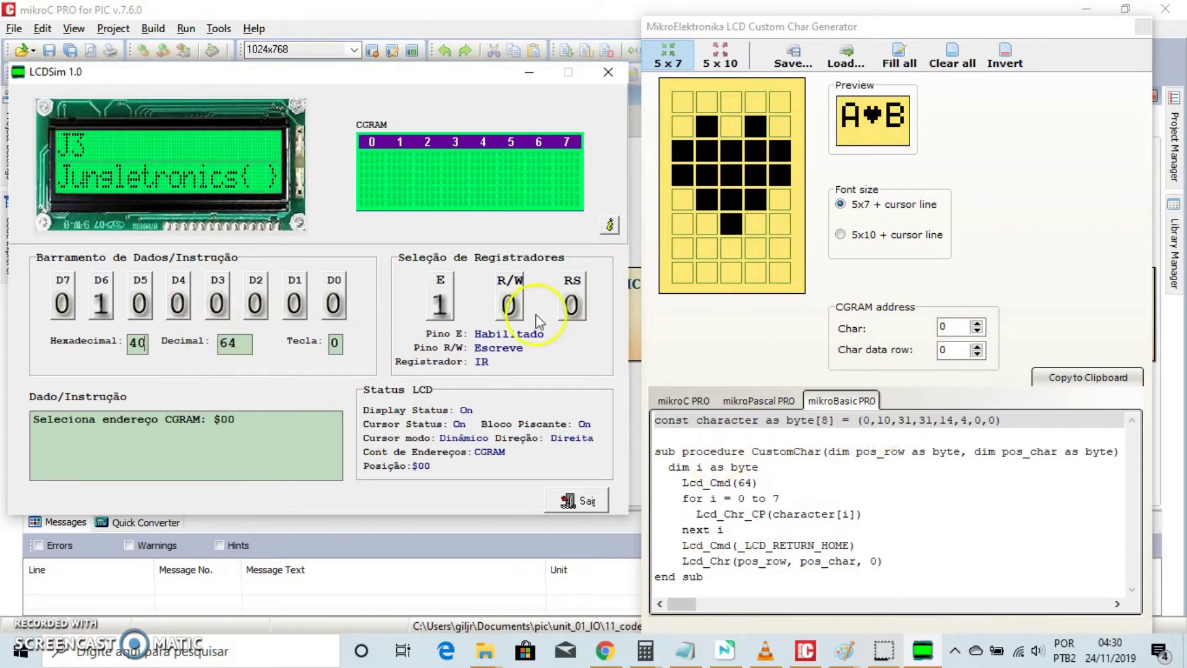
pyautogui.click(567, 306)
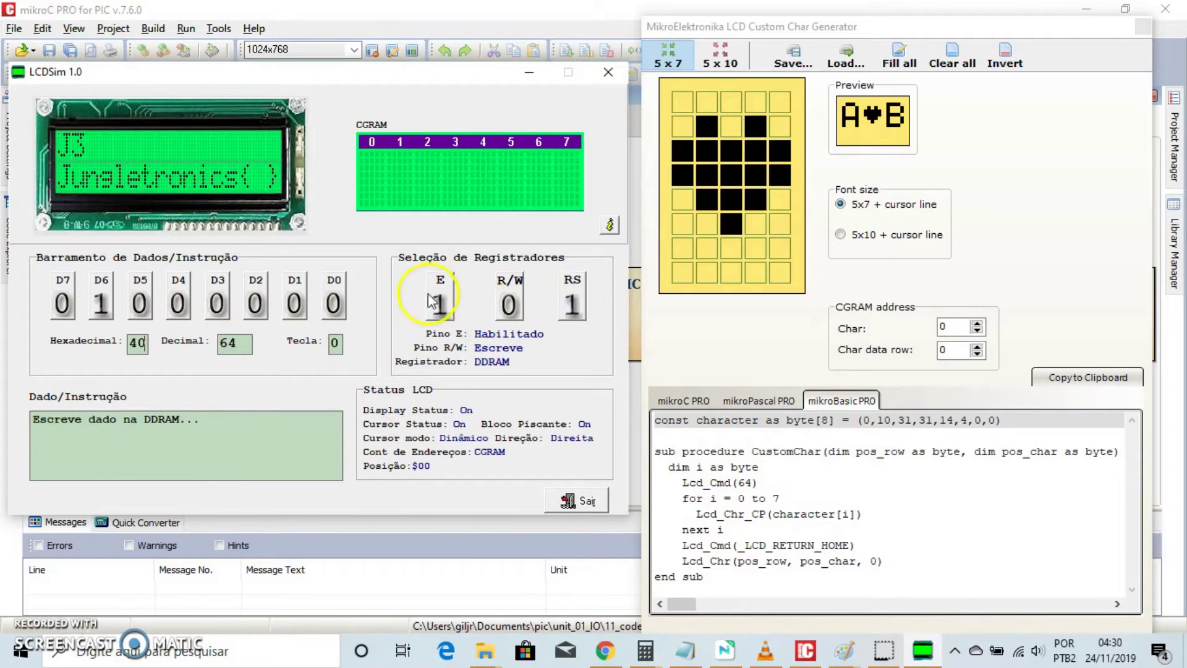
pyautogui.click(101, 303)
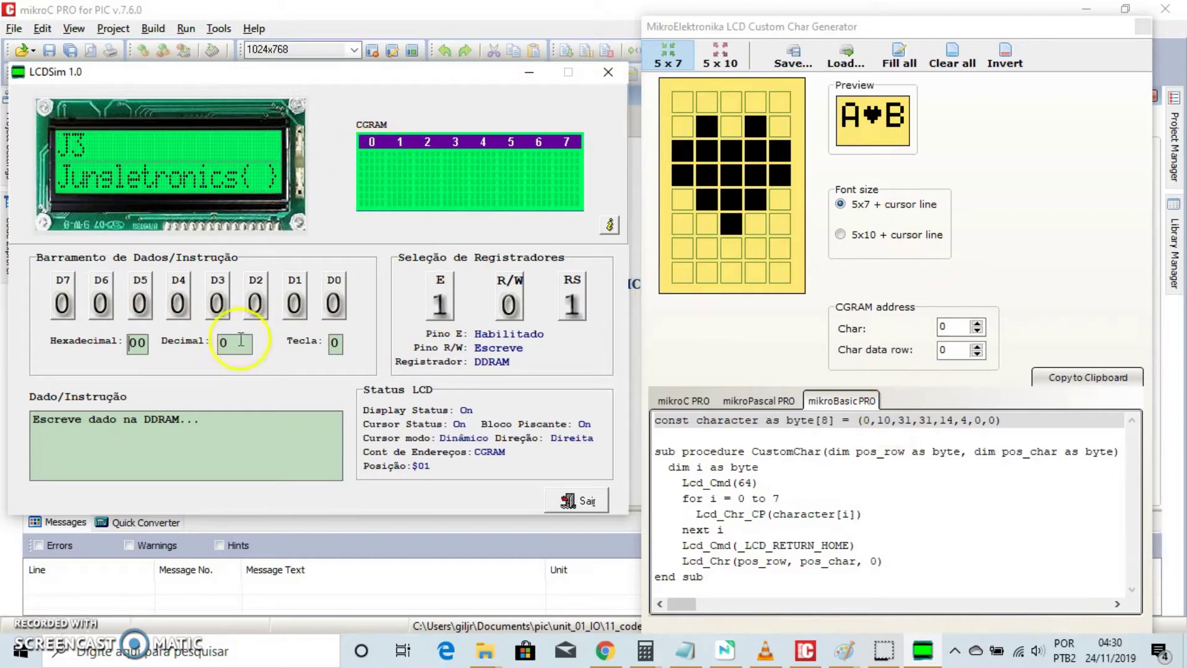
pyautogui.write('10')
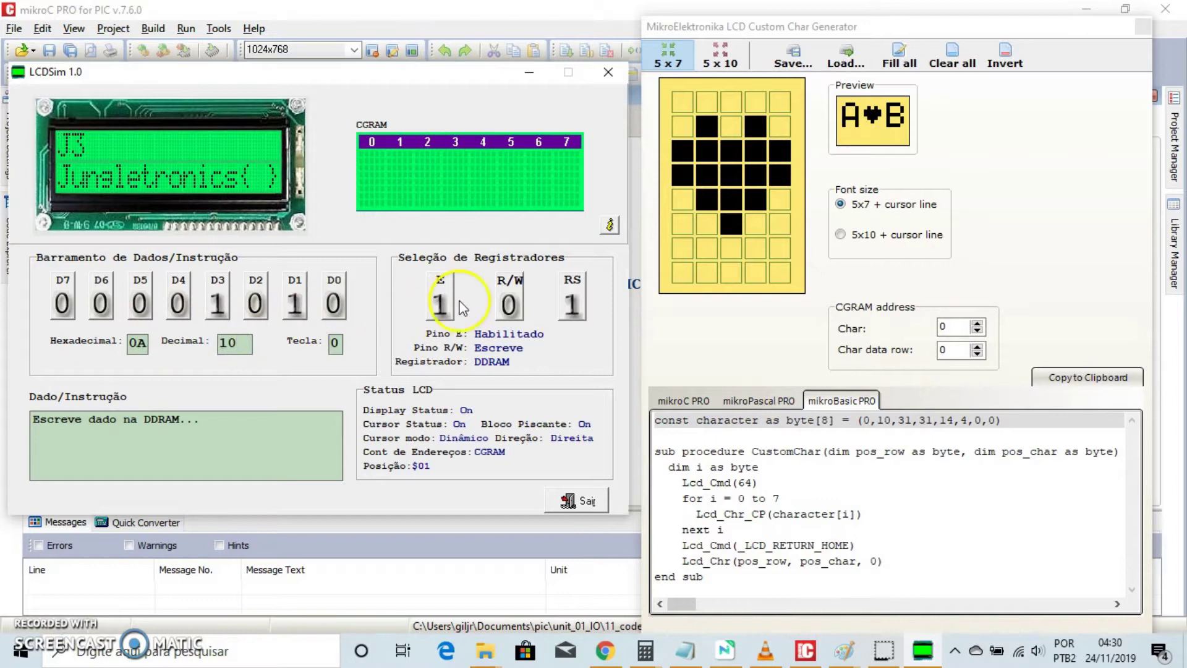
pyautogui.click(460, 307)
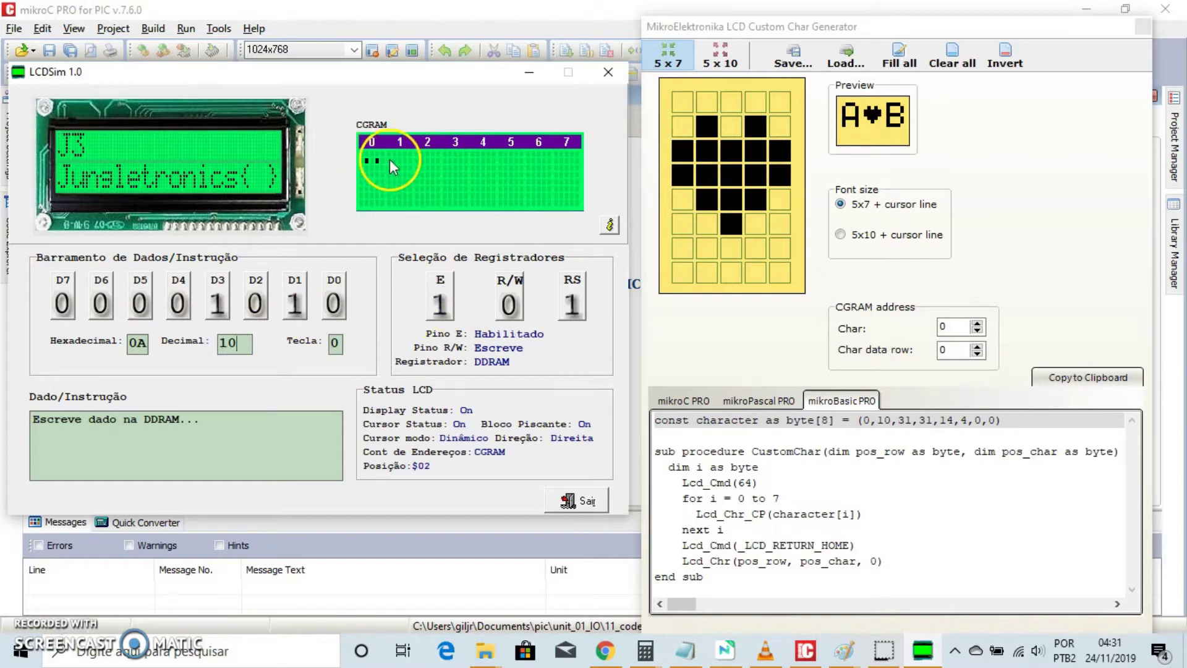
pyautogui.click(232, 346)
pyautogui.write('31')
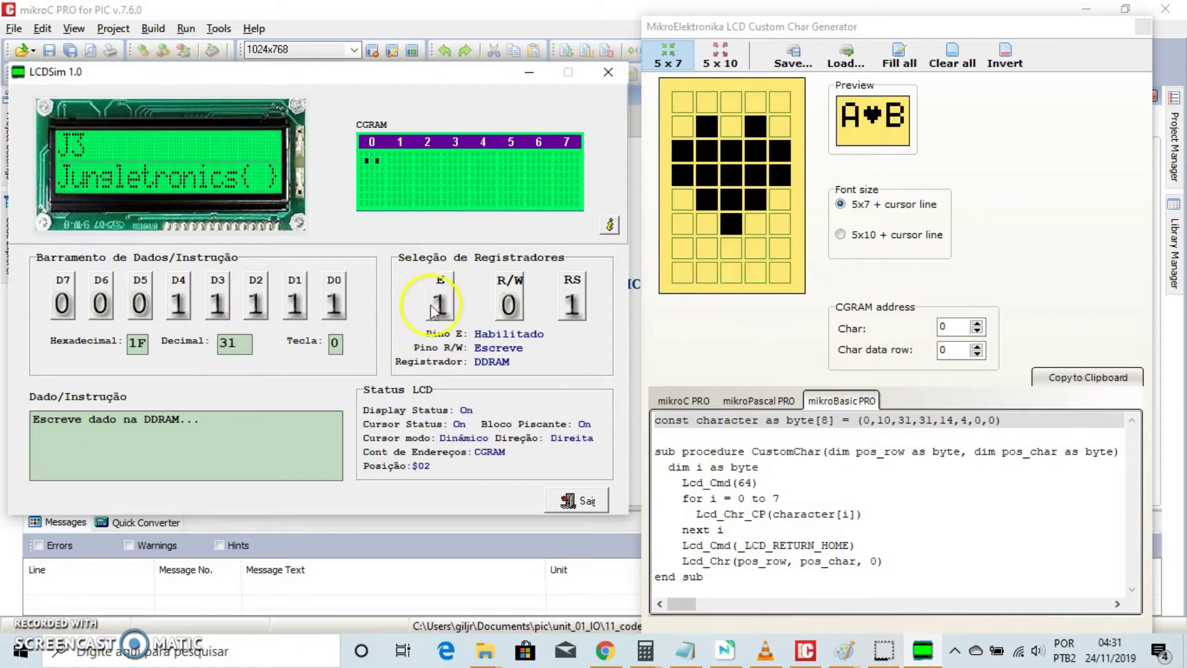
pyautogui.click(440, 306)
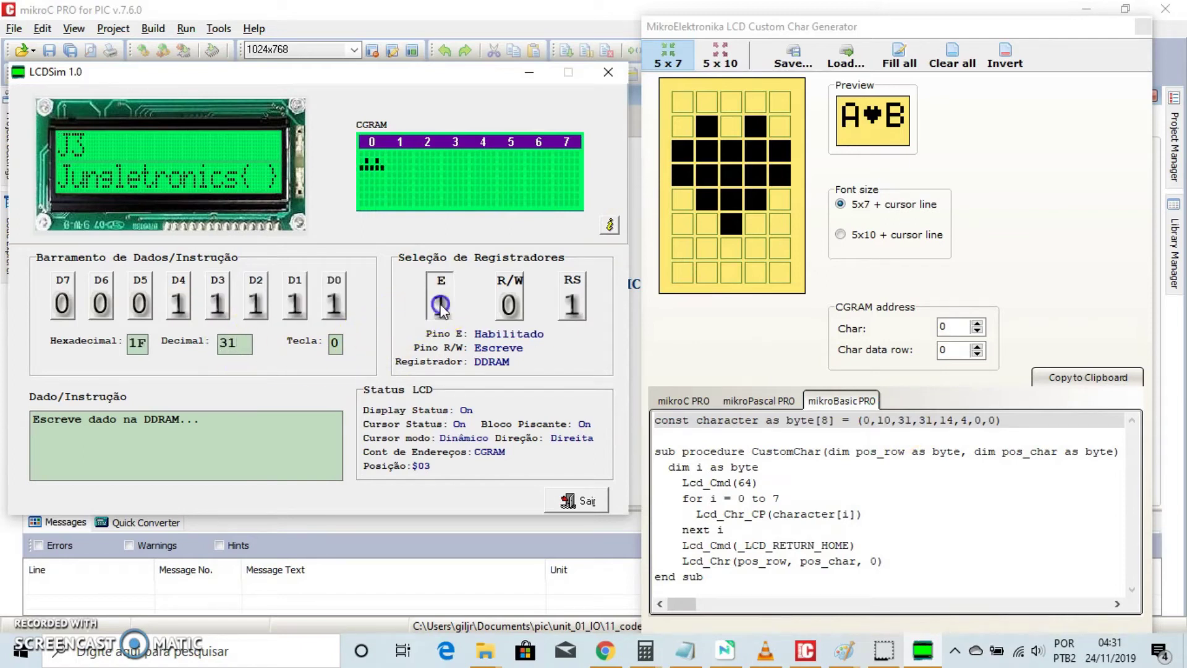
pyautogui.click(441, 306)
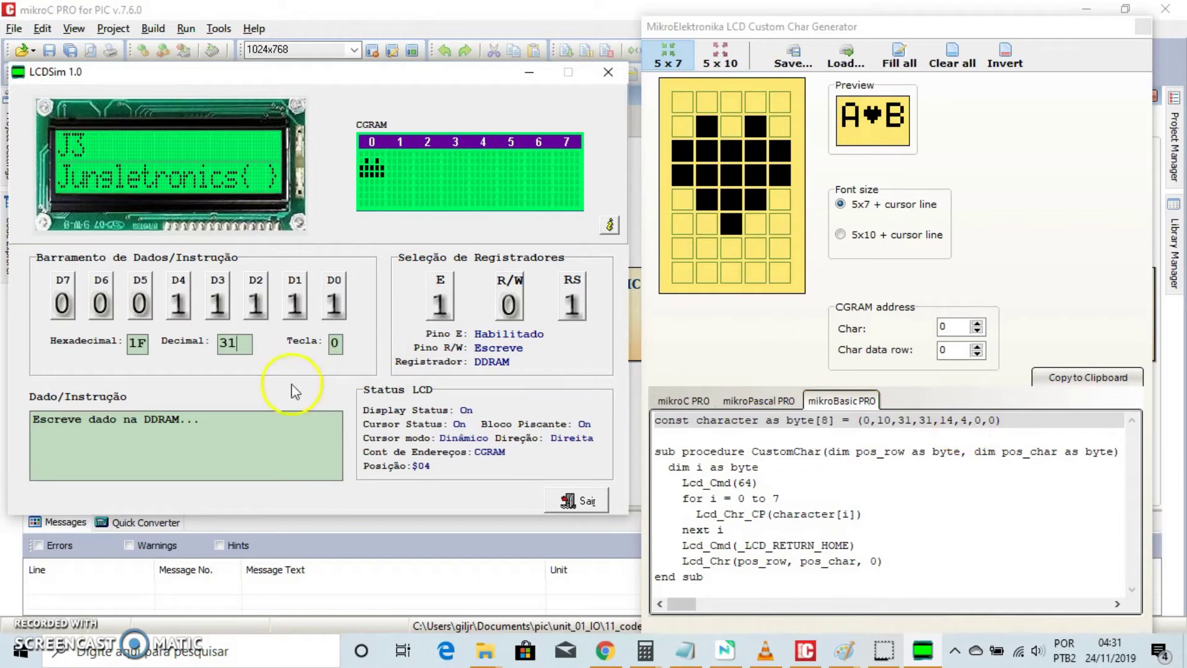
# Write the remaining heart rows 14, 4, 0 and 0, leaving the address counter at $08
pyautogui.moveTo(240, 344); pyautogui.dragTo(208, 341)
pyautogui.write('14')
pyautogui.click(443, 299)
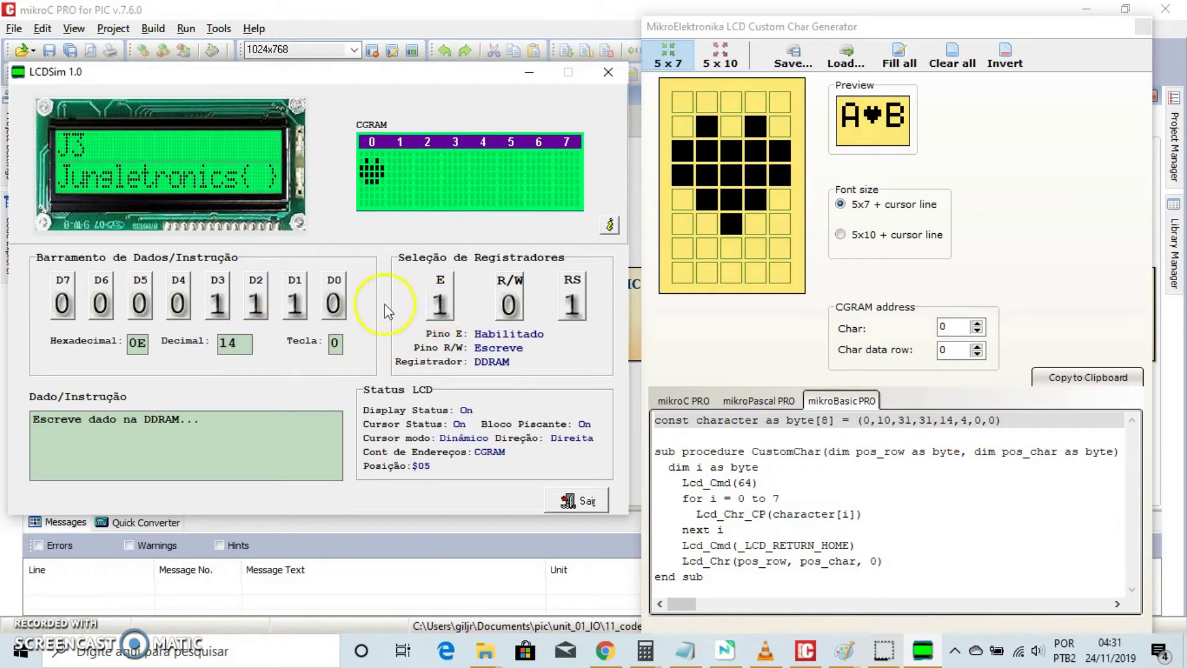
pyautogui.moveTo(247, 342); pyautogui.dragTo(198, 346)
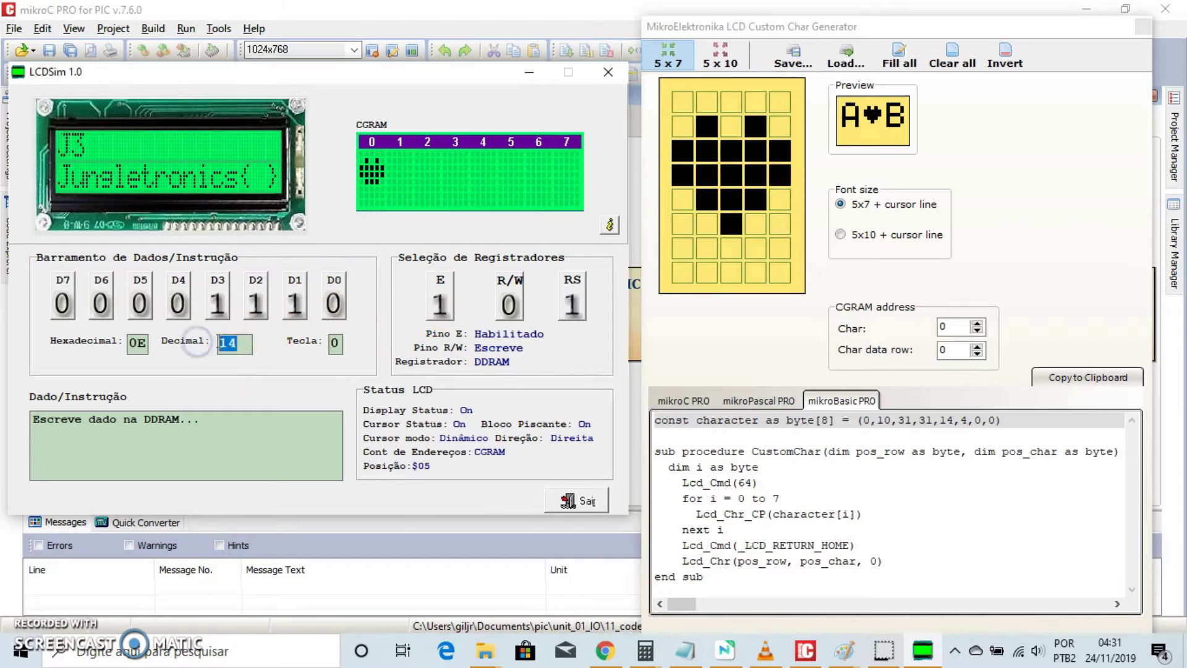
pyautogui.write('4')
pyautogui.click(440, 300)
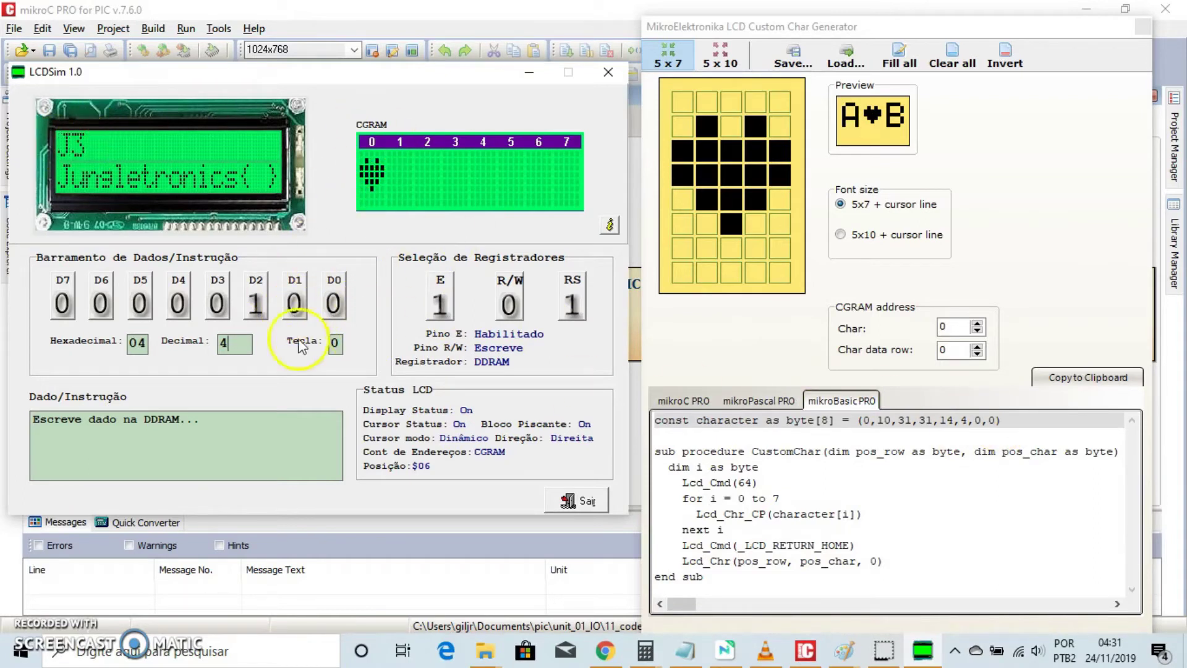
pyautogui.moveTo(233, 343); pyautogui.dragTo(184, 359)
pyautogui.click(255, 303)
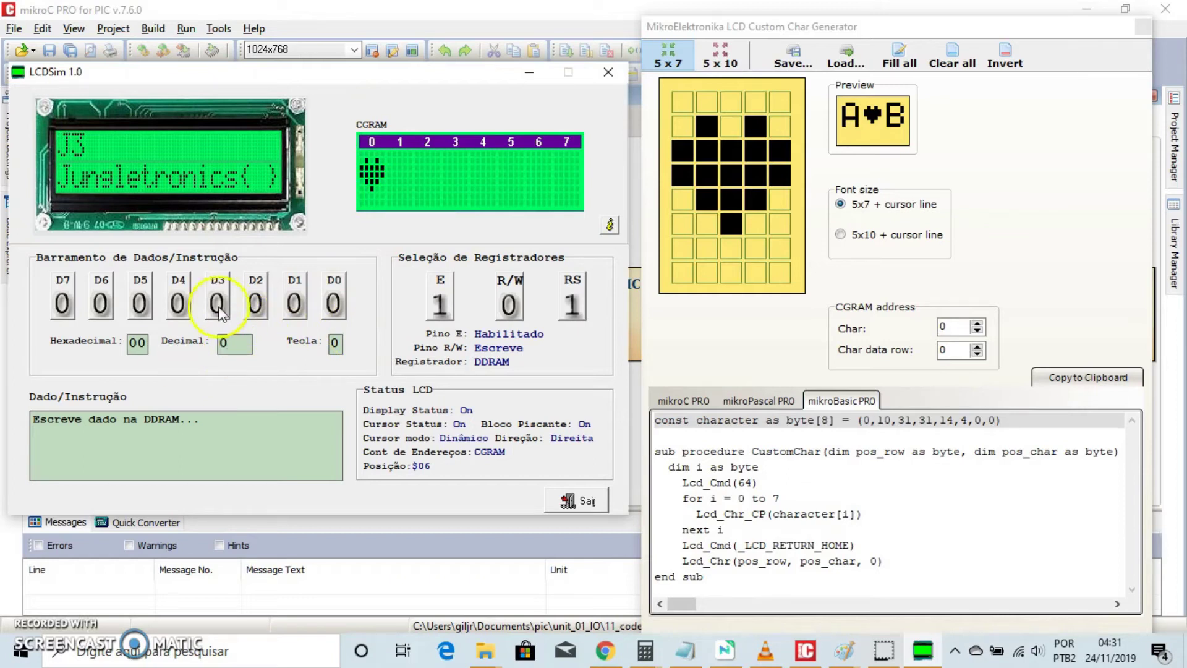
pyautogui.click(417, 309)
pyautogui.click(235, 343)
pyautogui.click(440, 303)
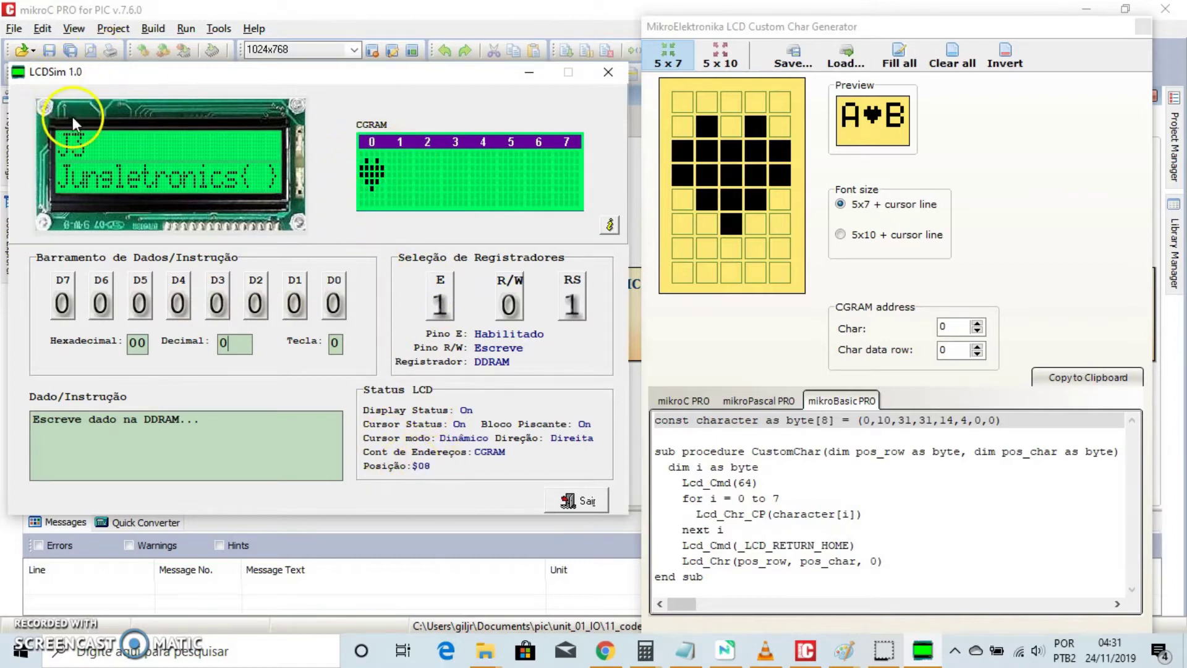
# With RS=0, send instruction 128 (hex 80) to set the DDRAM address to $00
pyautogui.hotkey('alt', 'Tab')
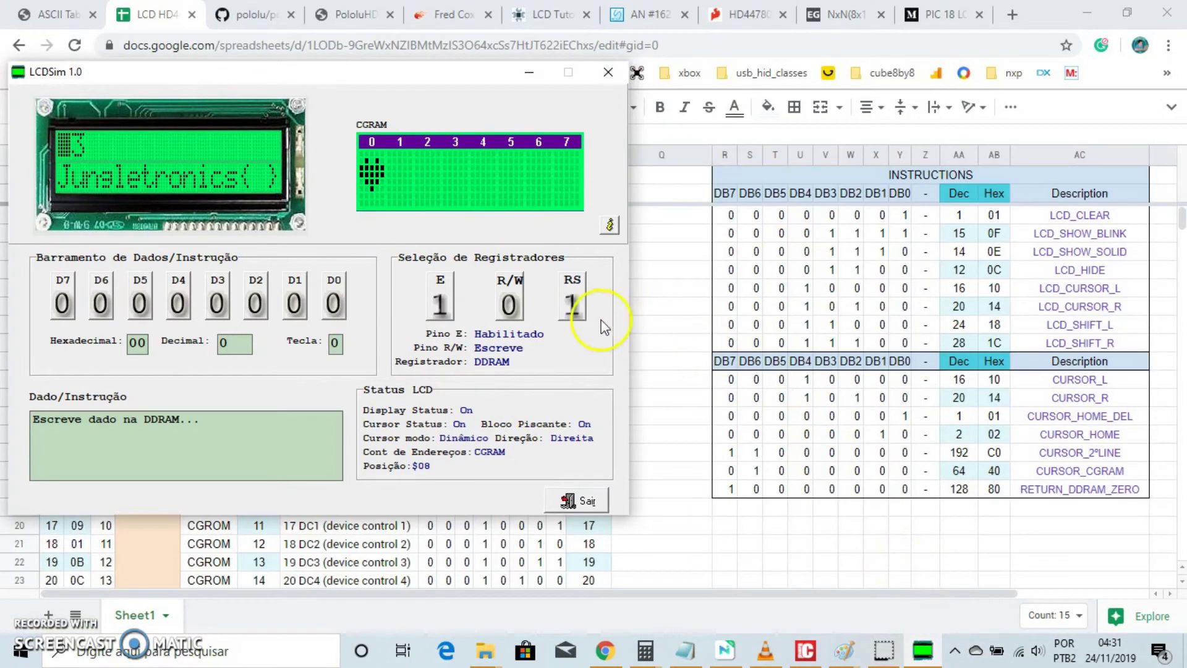
pyautogui.click(576, 302)
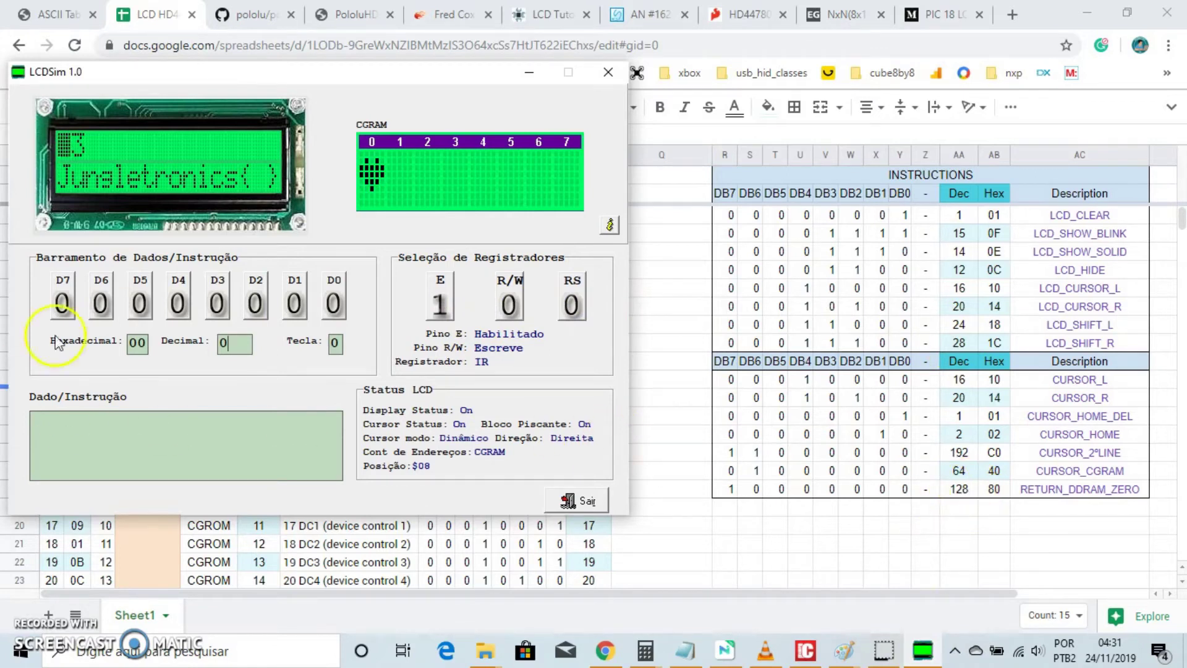
pyautogui.moveTo(230, 344); pyautogui.dragTo(181, 353)
pyautogui.write('12')
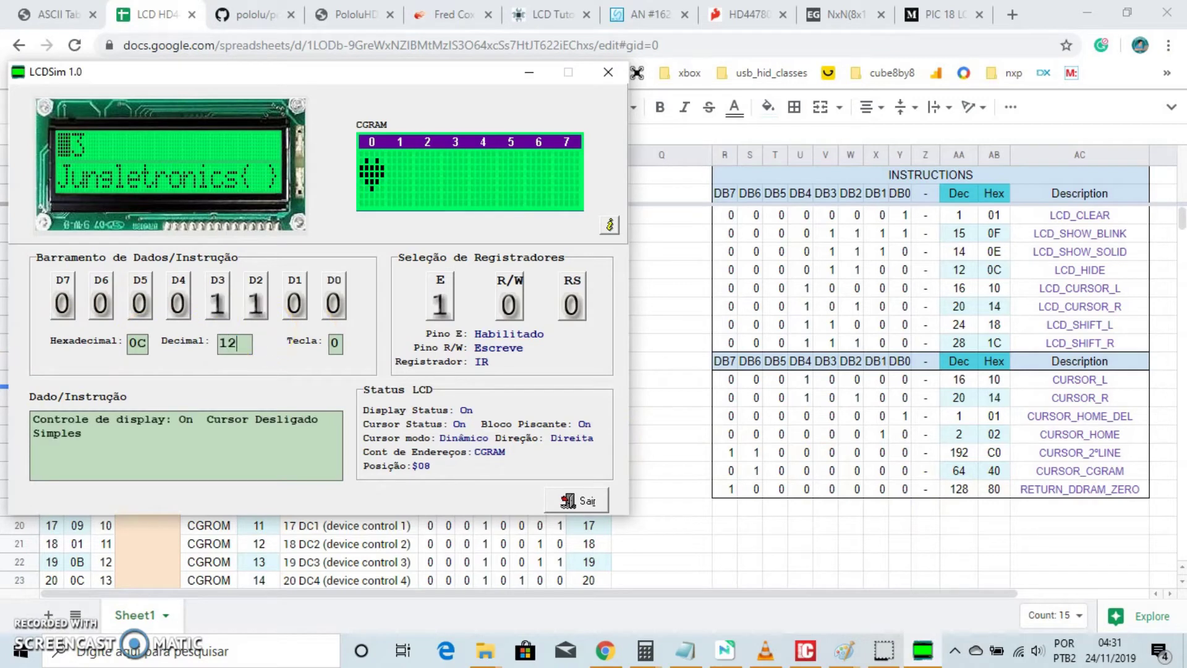
pyautogui.write('6')
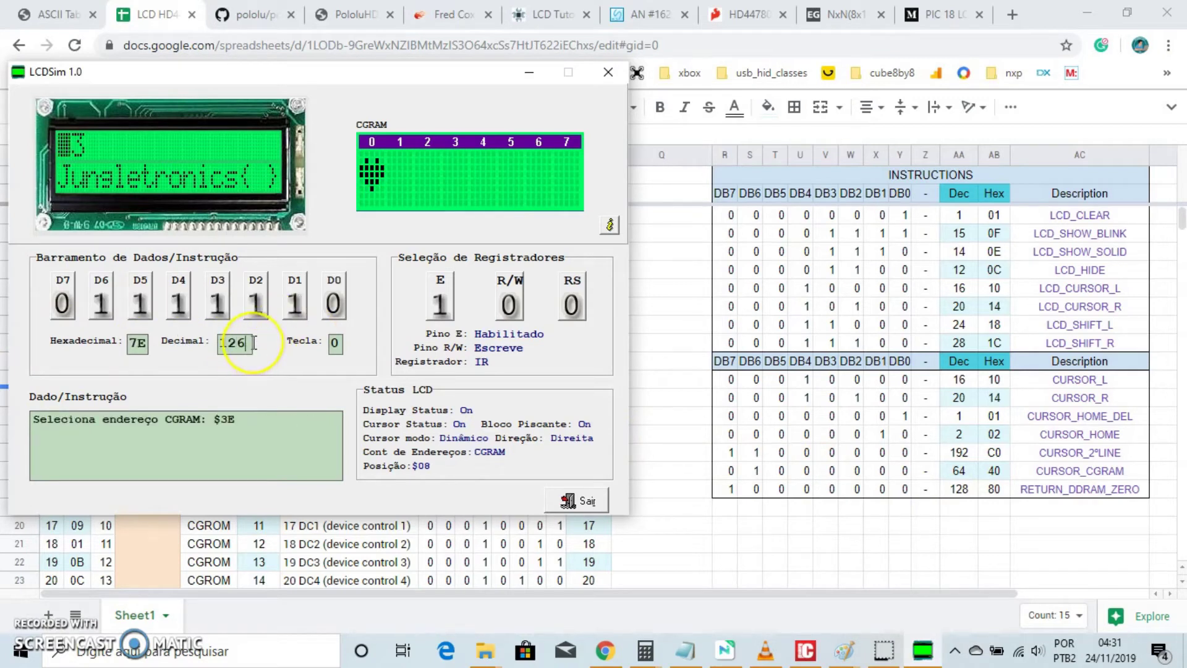
pyautogui.press('BackSpace')
pyautogui.write('8')
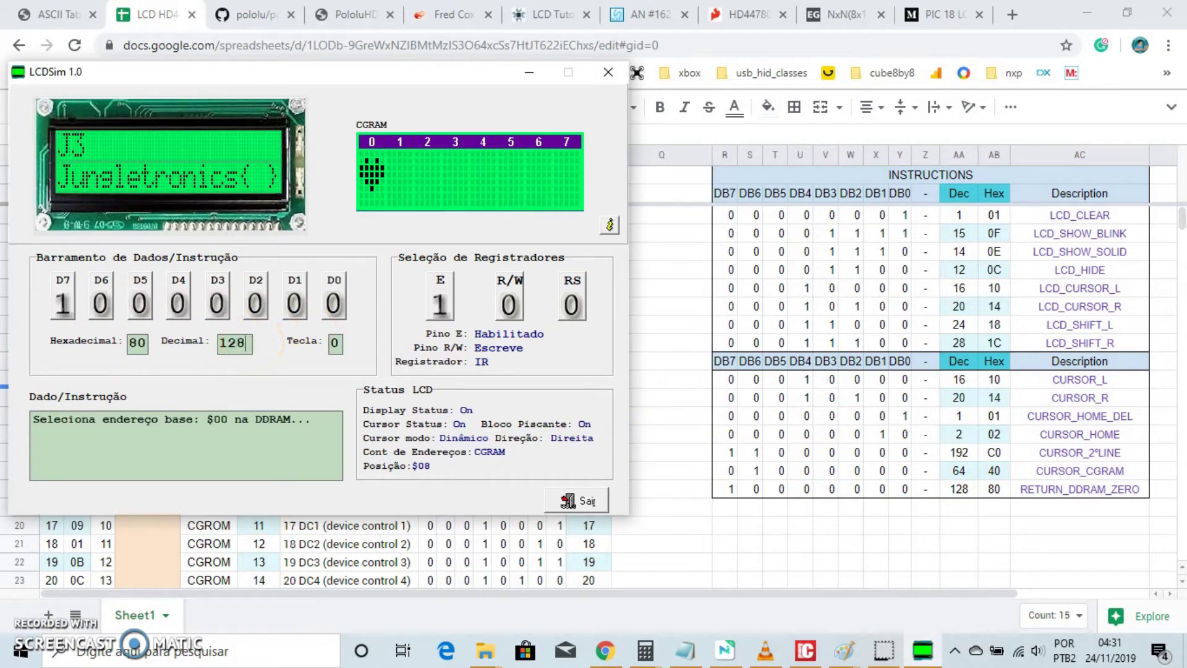
pyautogui.click(436, 313)
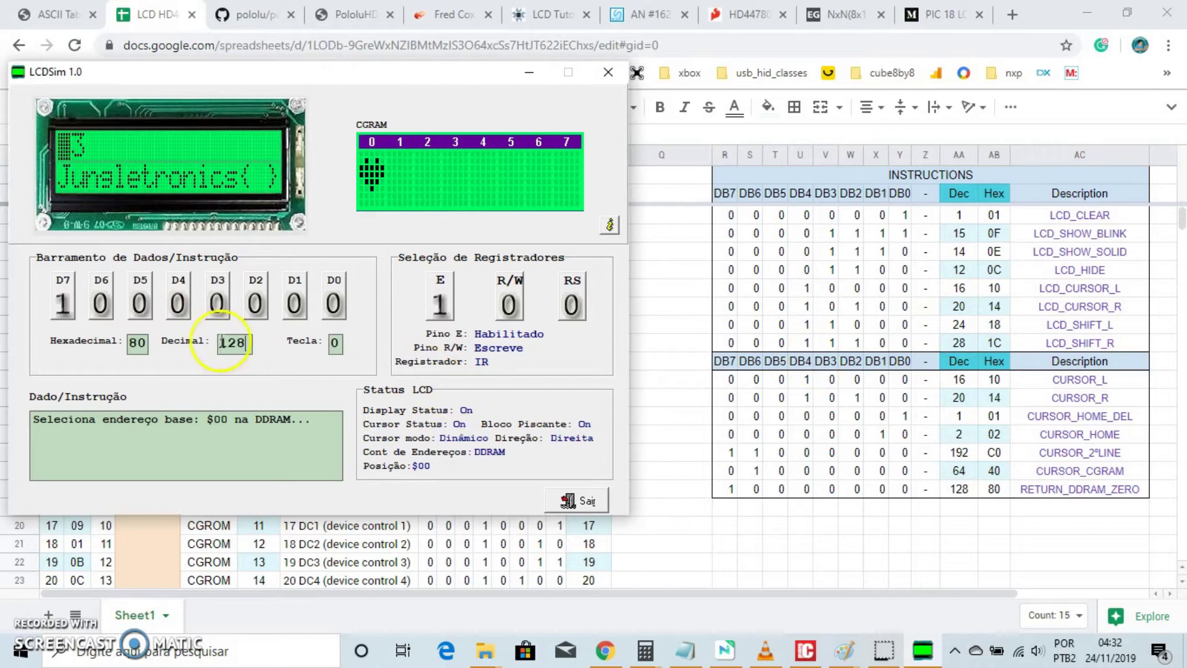
# Set the bus to cursor-right instruction 20 (hex 14)
pyautogui.click(253, 343)
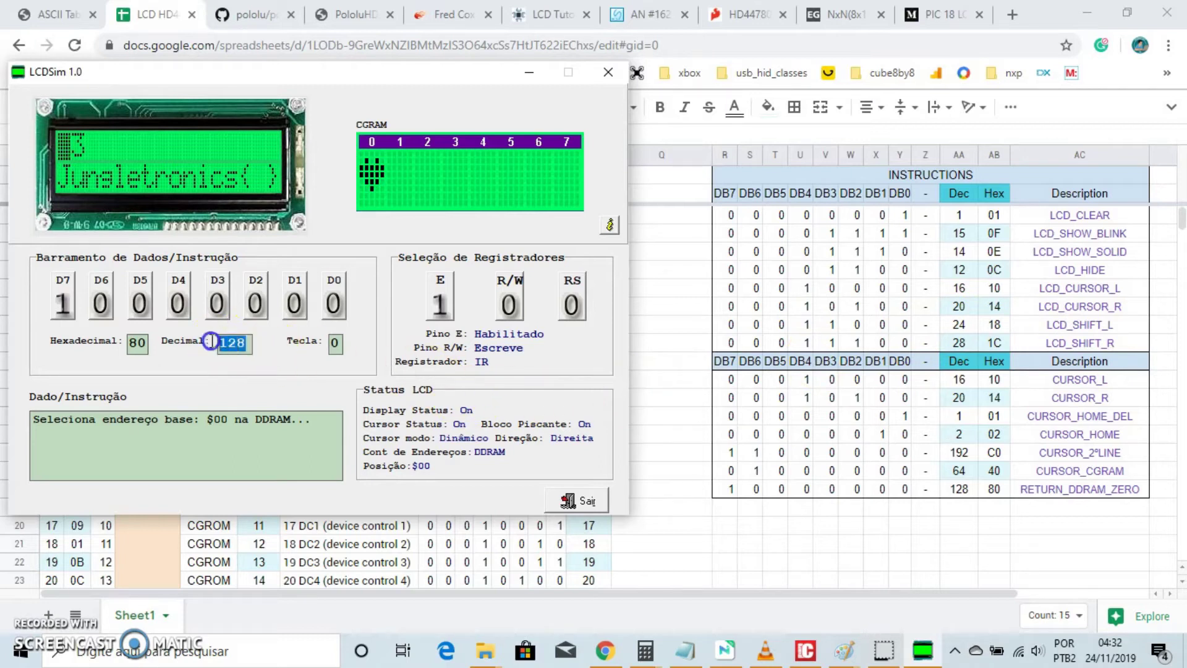
pyautogui.write('24')
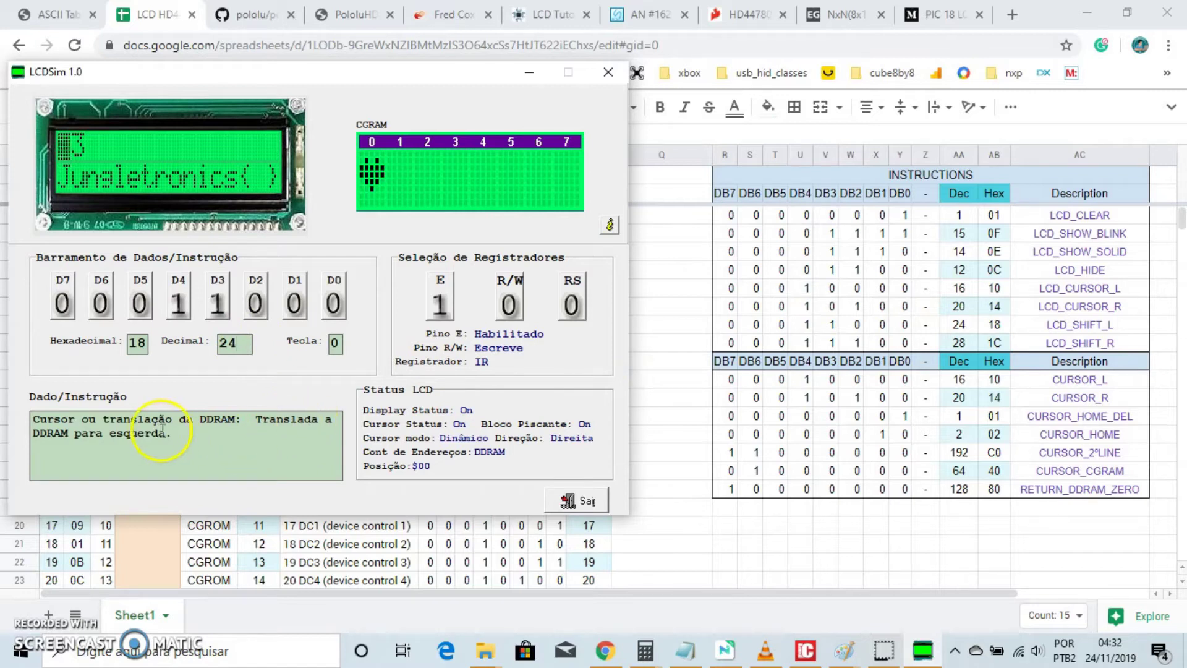
pyautogui.click(257, 304)
pyautogui.click(257, 304)
pyautogui.click(216, 303)
pyautogui.click(265, 298)
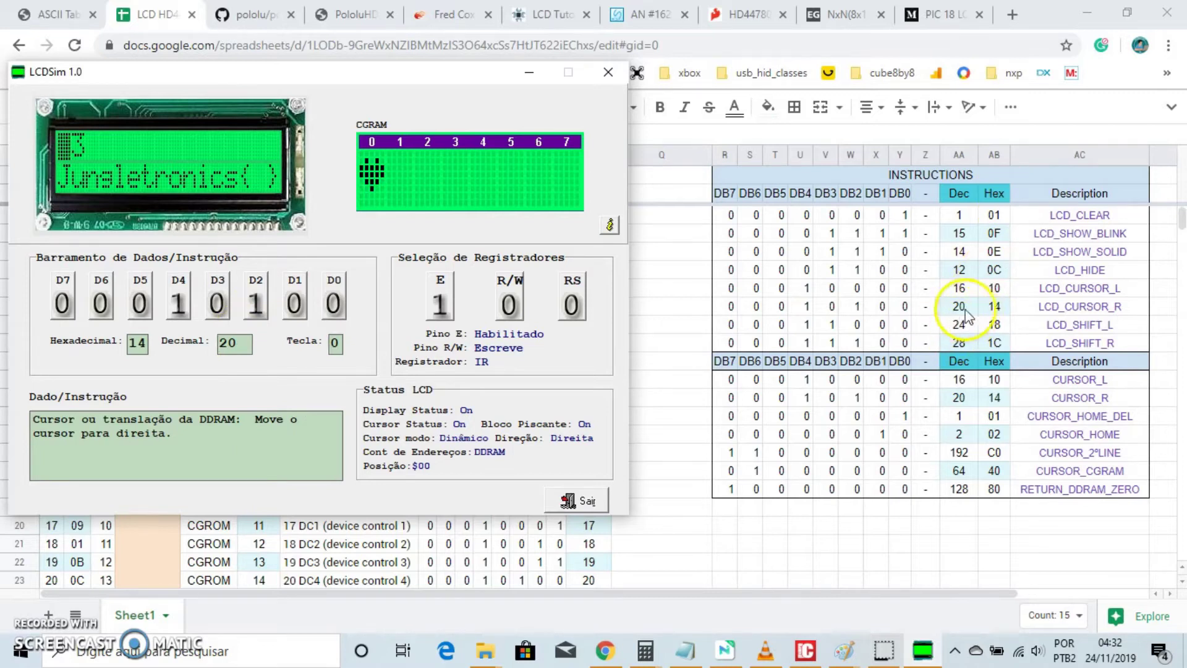
# Pulse E repeatedly to step the cursor right until the address reads $0C
pyautogui.doubleClick(445, 309)
pyautogui.click(445, 310)
pyautogui.click(445, 310)
pyautogui.doubleClick(448, 312)
pyautogui.doubleClick(449, 312)
pyautogui.doubleClick(451, 314)
pyautogui.doubleClick(452, 315)
pyautogui.doubleClick(455, 316)
pyautogui.click(457, 317)
pyautogui.doubleClick(454, 315)
pyautogui.doubleClick(449, 311)
pyautogui.doubleClick(445, 308)
pyautogui.doubleClick(443, 306)
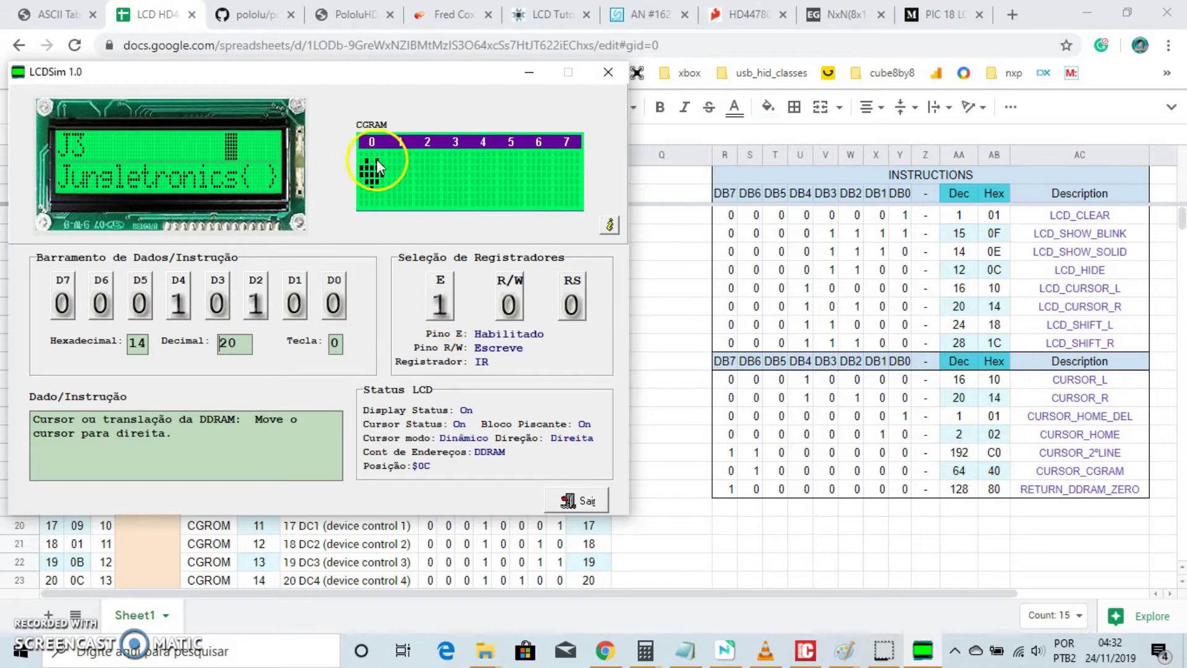
# With RS=1 and data 0, write the heart character at position $0C
pyautogui.click(571, 302)
pyautogui.click(178, 303)
pyautogui.click(256, 303)
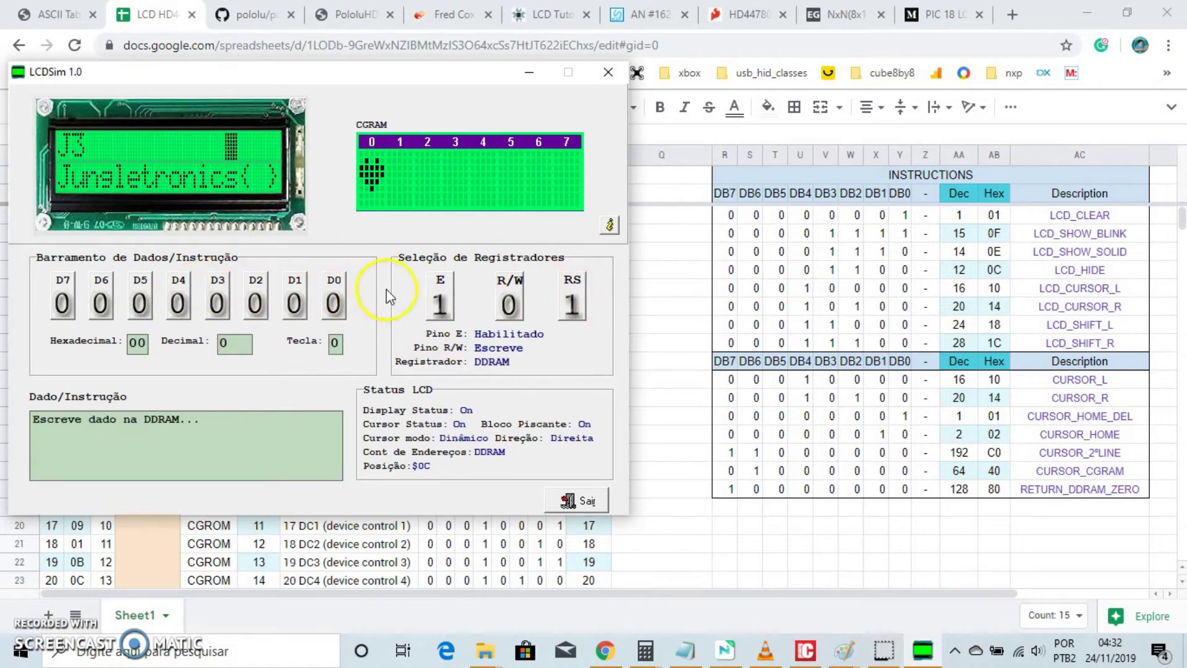
pyautogui.click(440, 291)
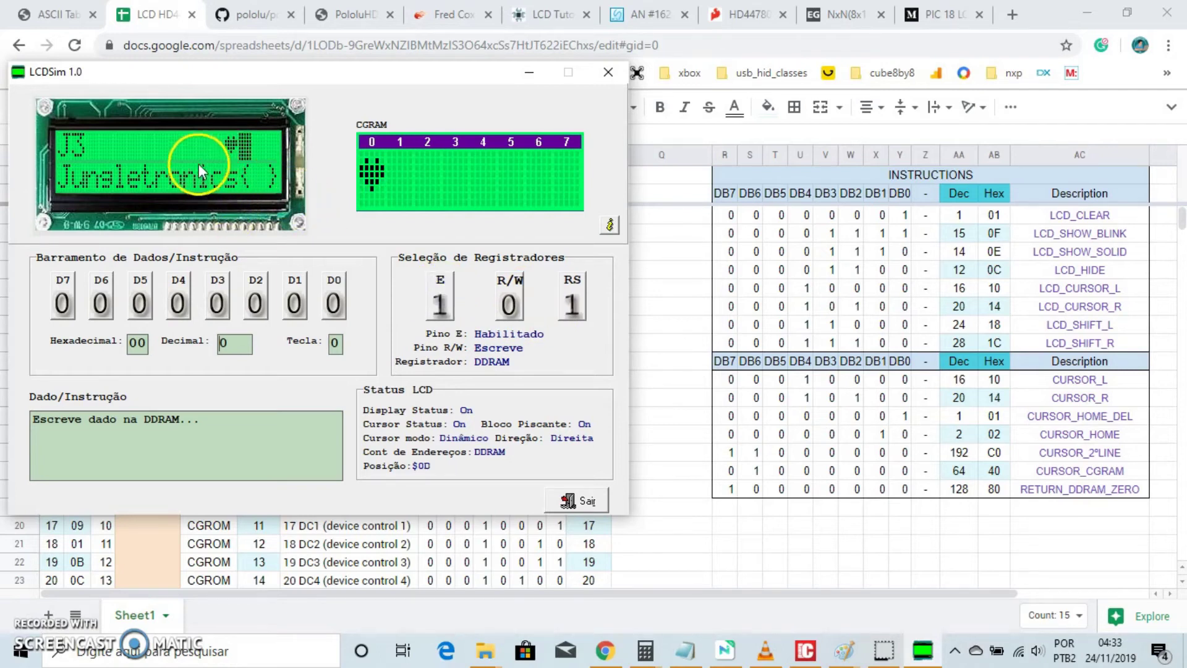
# Send cursor-left instruction 16 (hex 10) repeatedly to bring the address back to $06
pyautogui.click(569, 312)
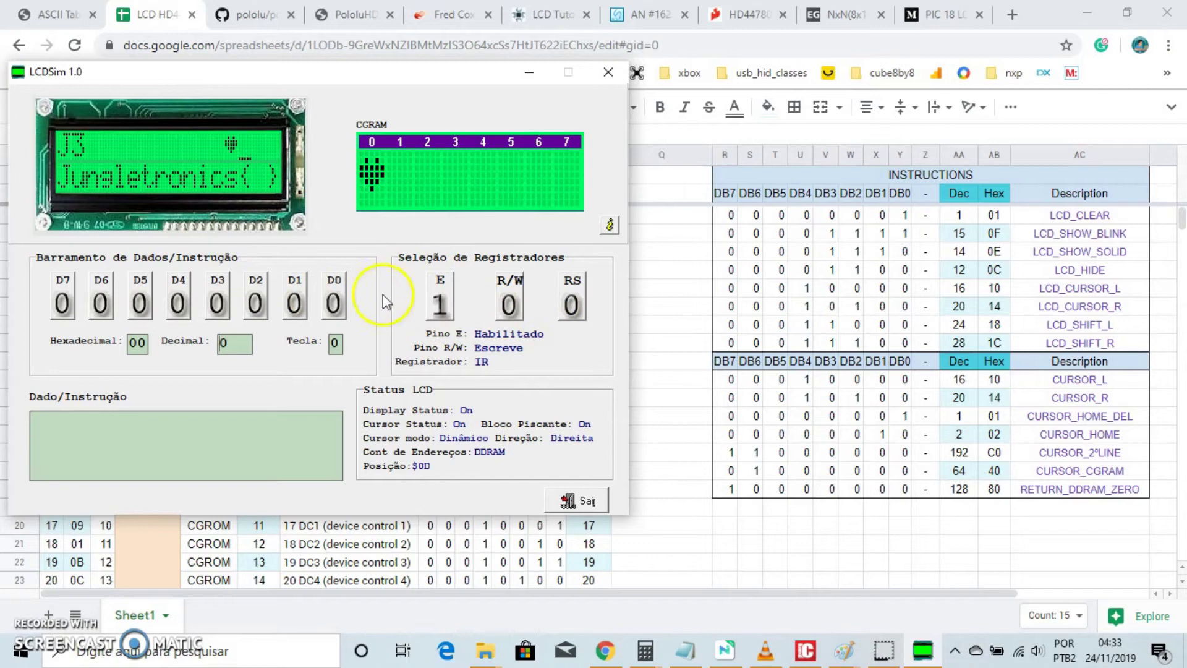
pyautogui.click(178, 306)
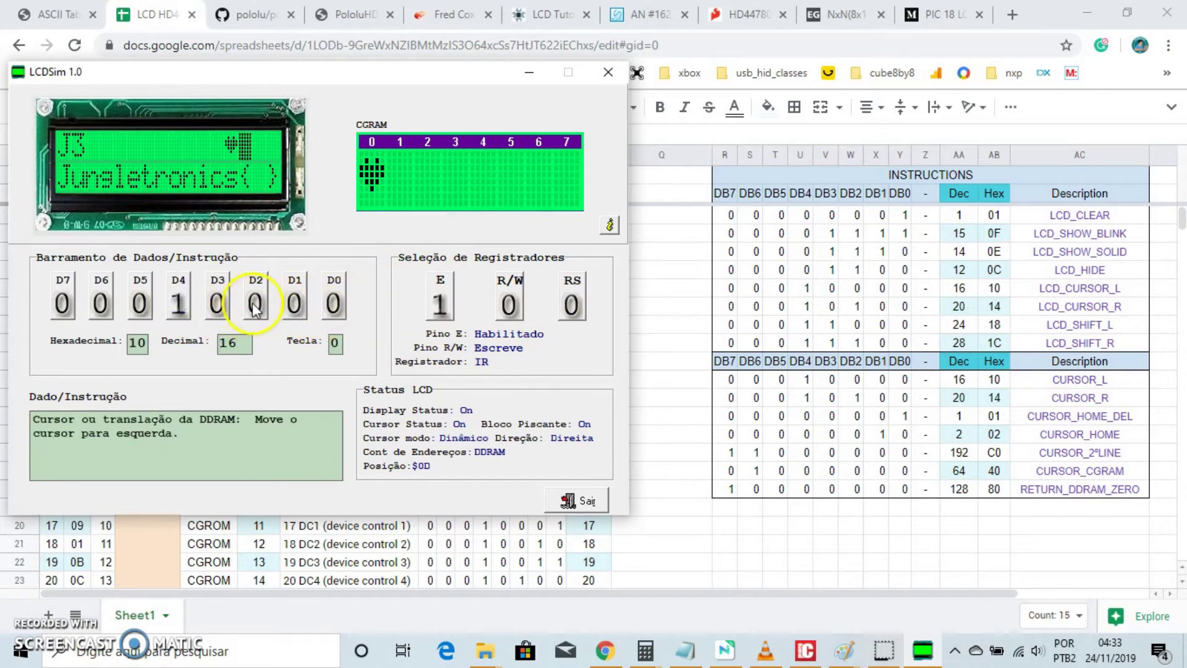
pyautogui.click(440, 303)
pyautogui.click(440, 302)
pyautogui.click(441, 303)
pyautogui.click(440, 302)
pyautogui.click(440, 303)
pyautogui.click(440, 303)
pyautogui.click(440, 303)
pyautogui.click(440, 302)
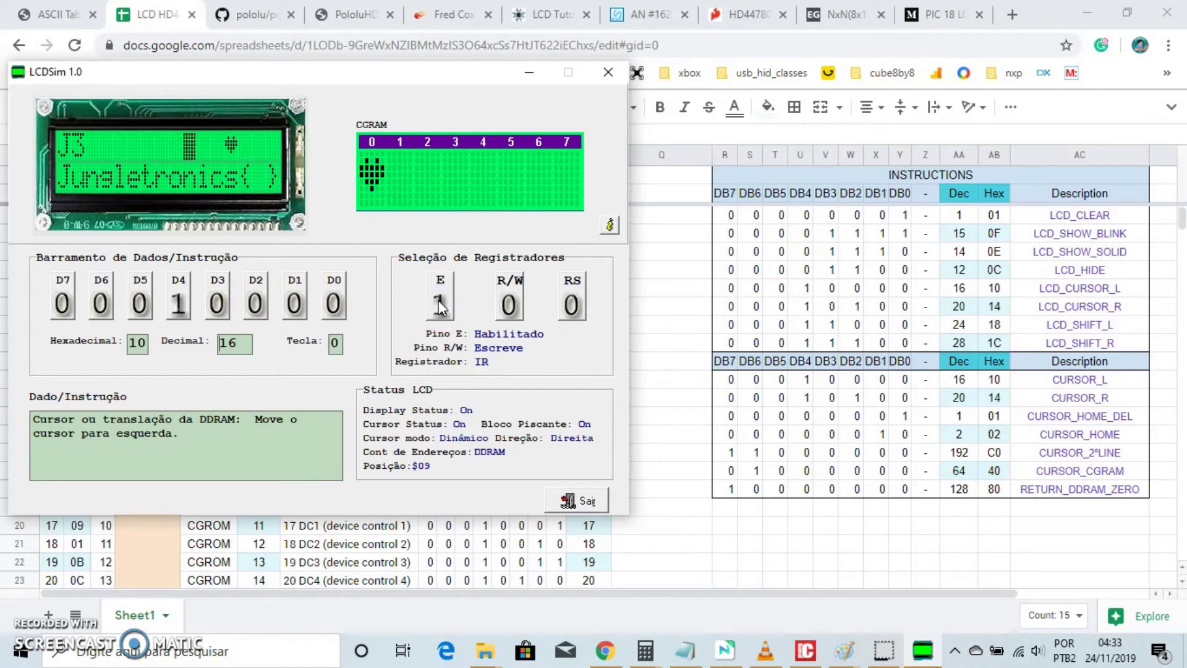
pyautogui.click(440, 302)
pyautogui.click(440, 303)
pyautogui.click(440, 303)
pyautogui.click(440, 303)
pyautogui.click(440, 303)
pyautogui.click(440, 303)
# Move the simulator aside, scroll the ASCII table down and select row 92 for Y (89)
pyautogui.moveTo(371, 74); pyautogui.dragTo(864, 107)
pyautogui.scroll(-5, 334, 403)
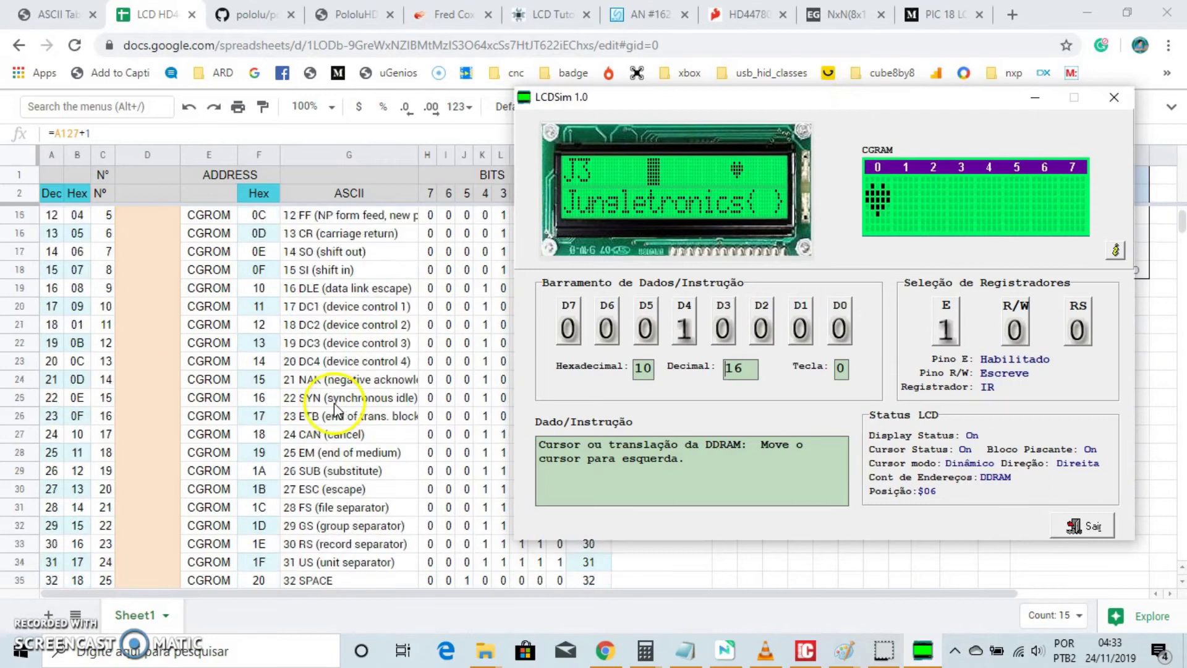
pyautogui.scroll(-9, 334, 403)
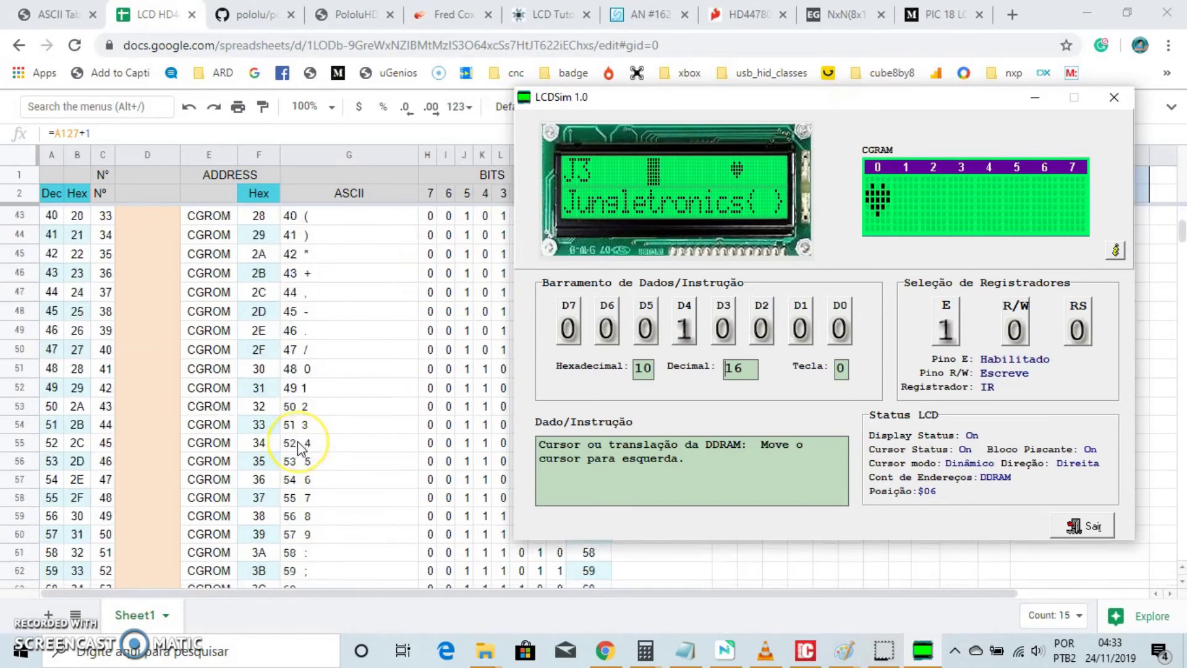
pyautogui.scroll(-3, 298, 440)
pyautogui.scroll(-3, 298, 440)
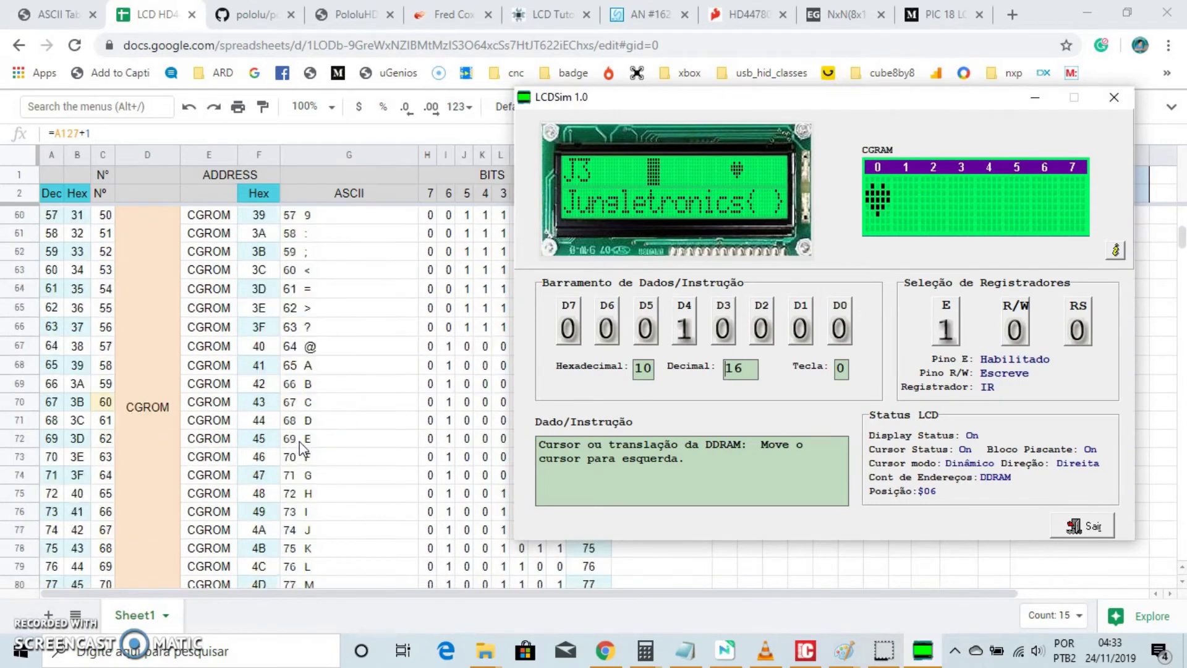
pyautogui.scroll(-5, 309, 458)
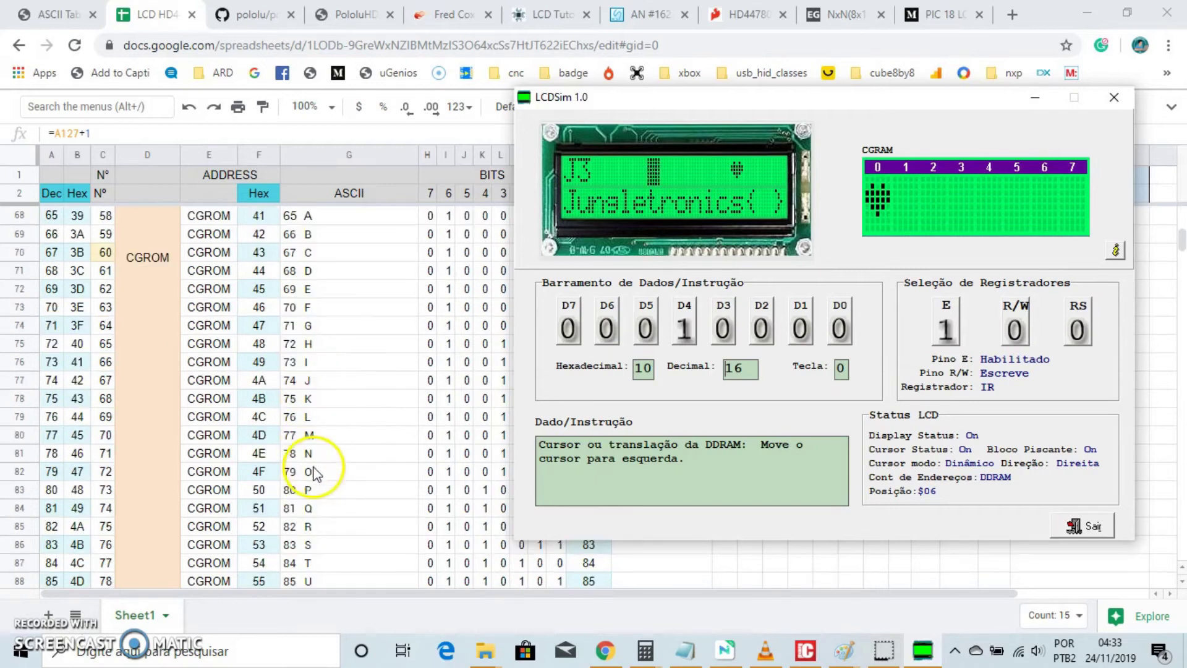
pyautogui.scroll(-1, 315, 476)
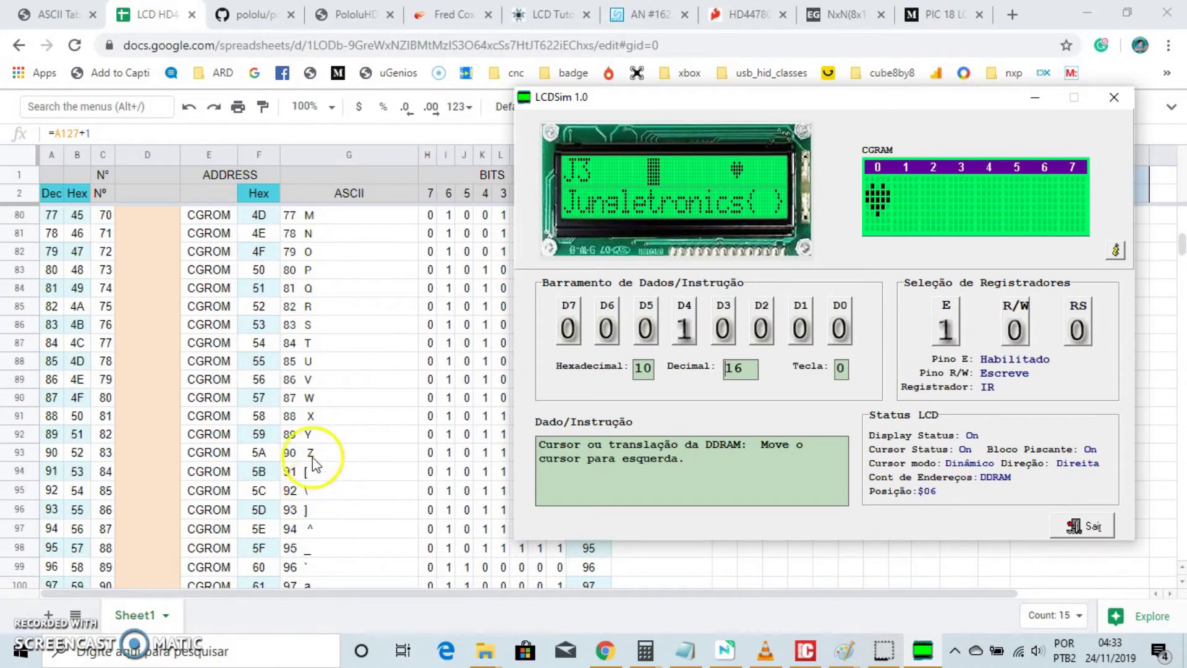
pyautogui.click(275, 432)
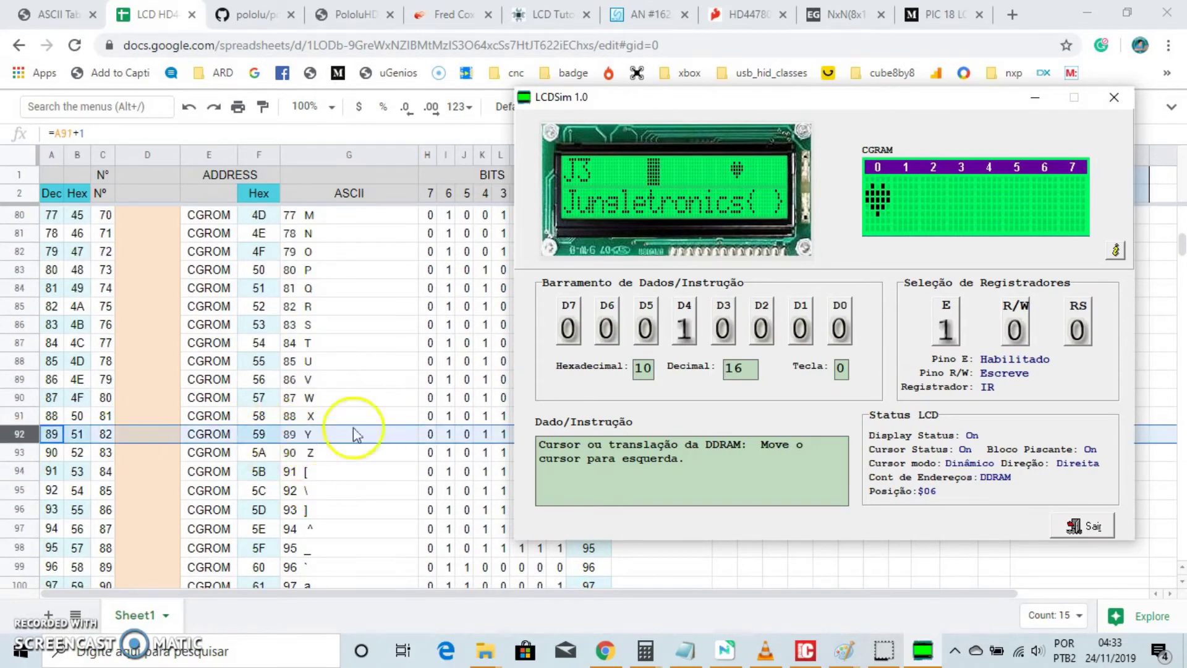
# With RS=1, write decimal 59, which puts a semicolon (hex 3B) on the display
pyautogui.click(1078, 330)
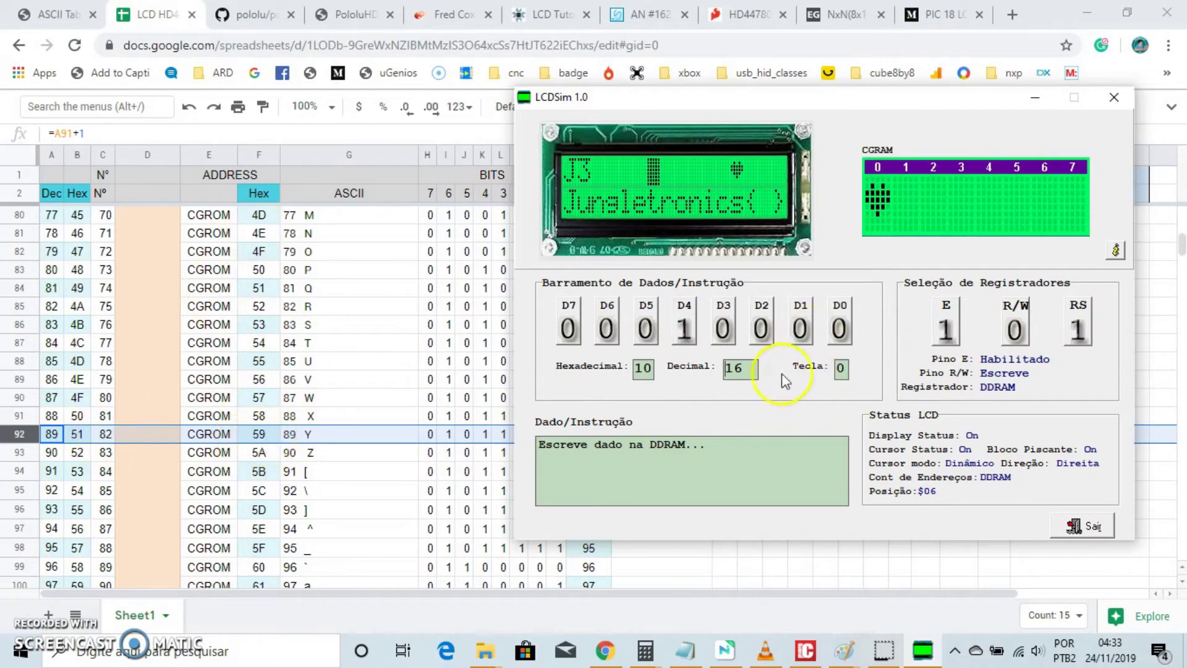
pyautogui.click(641, 374)
pyautogui.write('59')
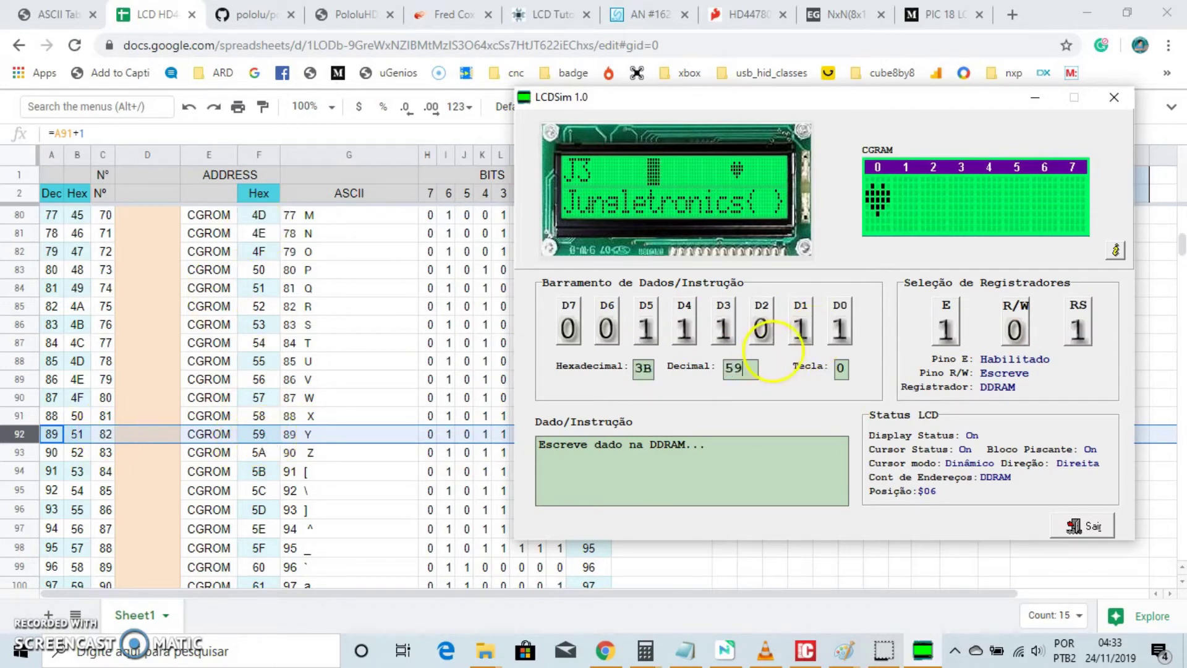
pyautogui.click(947, 327)
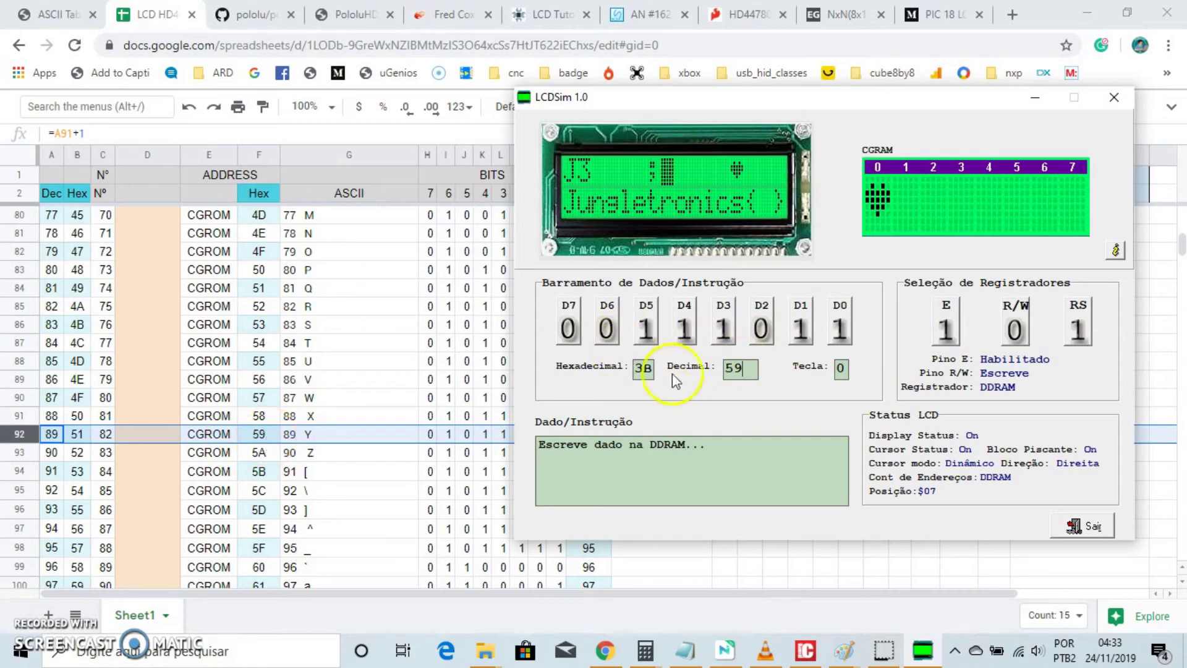
pyautogui.doubleClick(641, 369)
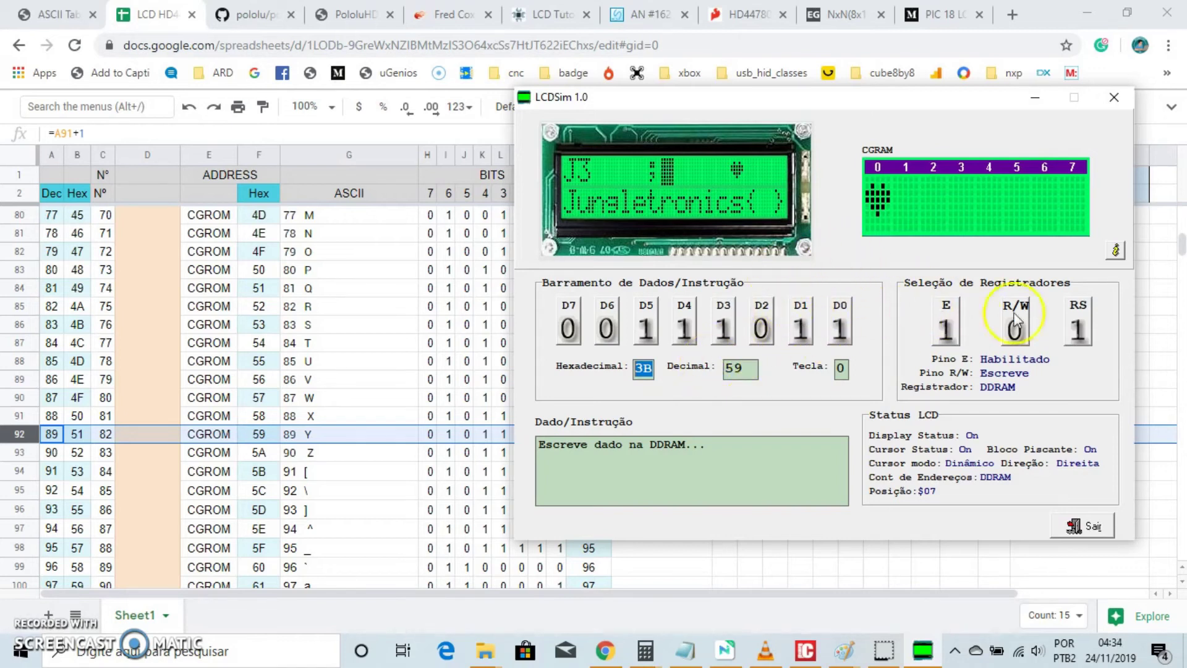
# Send cursor-left instruction 16 to move back over the semicolon
pyautogui.click(1077, 326)
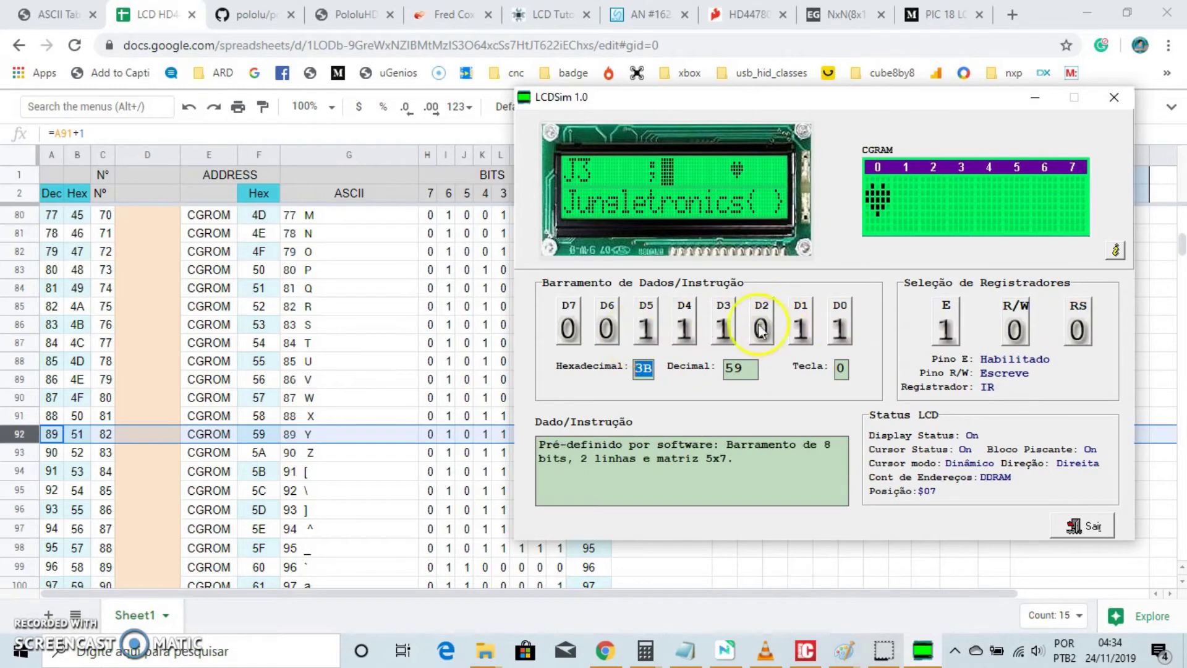
pyautogui.click(634, 319)
pyautogui.click(682, 329)
pyautogui.click(722, 327)
pyautogui.click(800, 327)
pyautogui.click(837, 330)
pyautogui.click(680, 329)
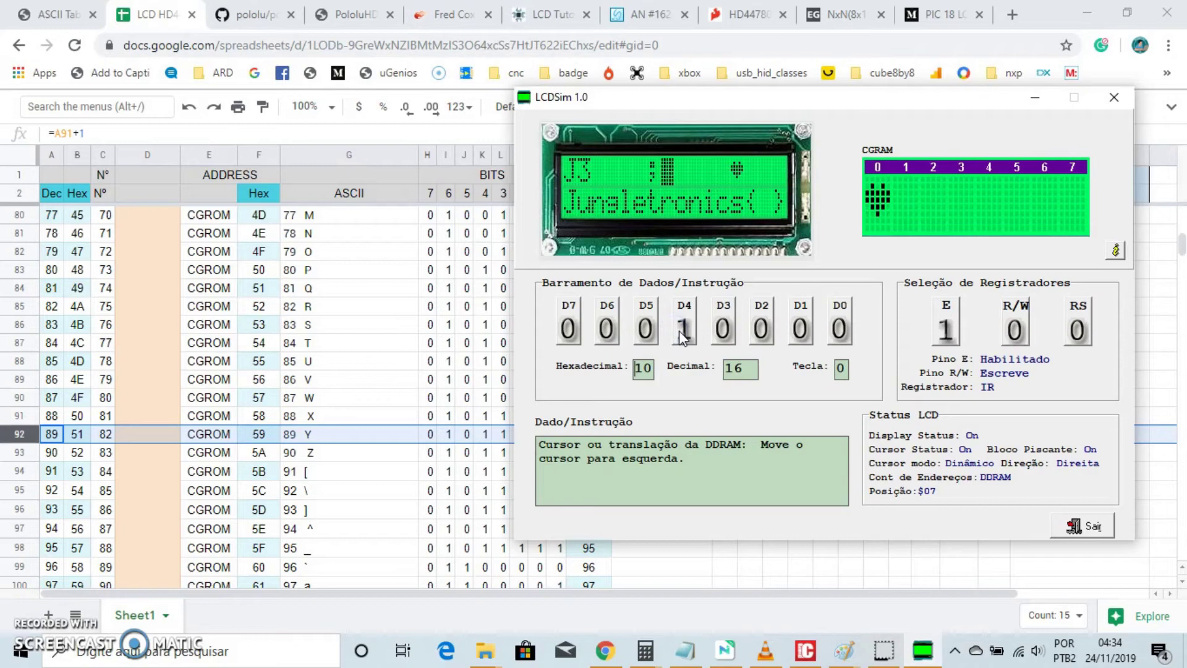
pyautogui.click(950, 316)
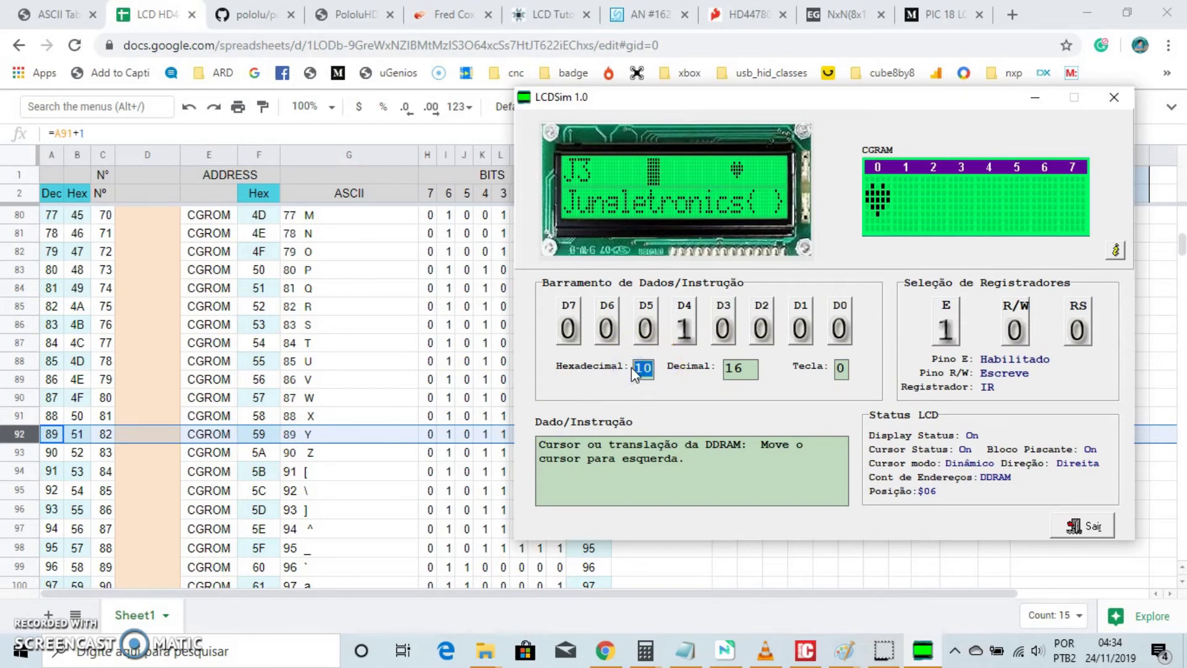
# Enter hex 59 and, with RS=1, write Y (89) at position $06
pyautogui.write('05')
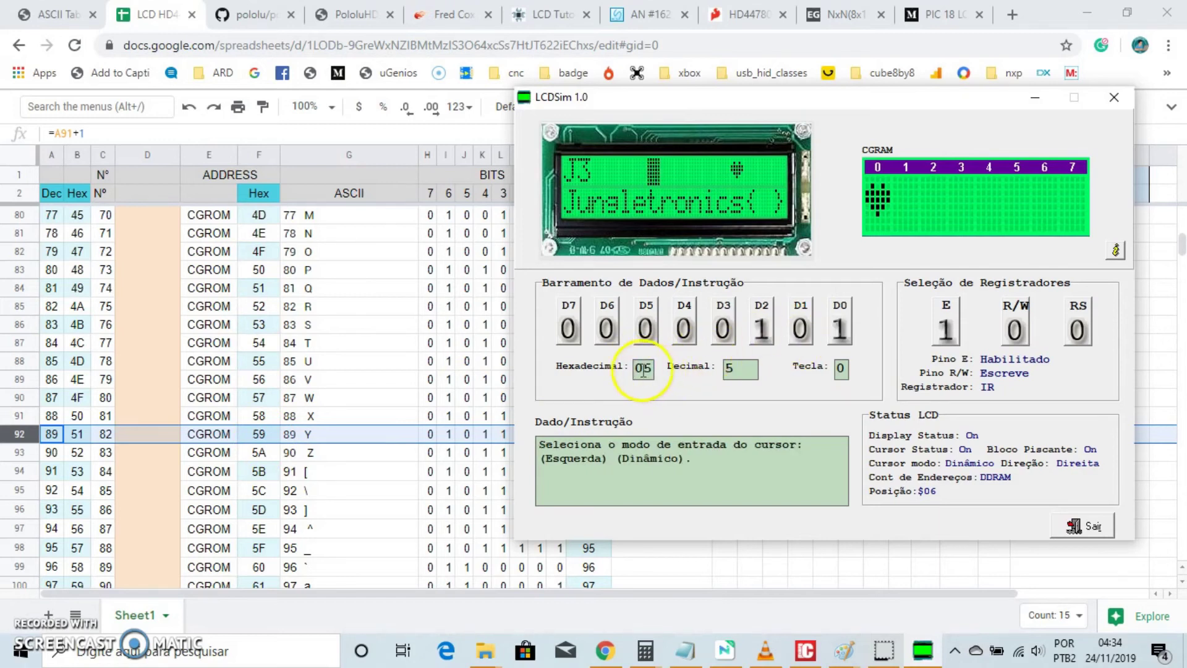
pyautogui.write('50')
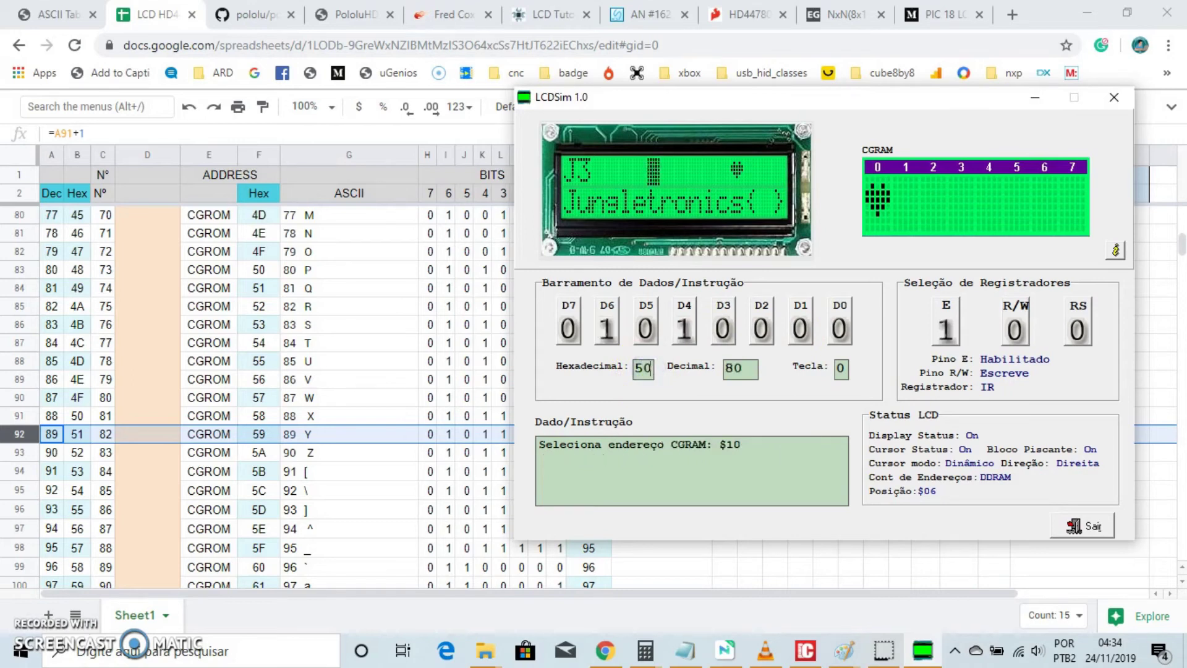
pyautogui.write('05')
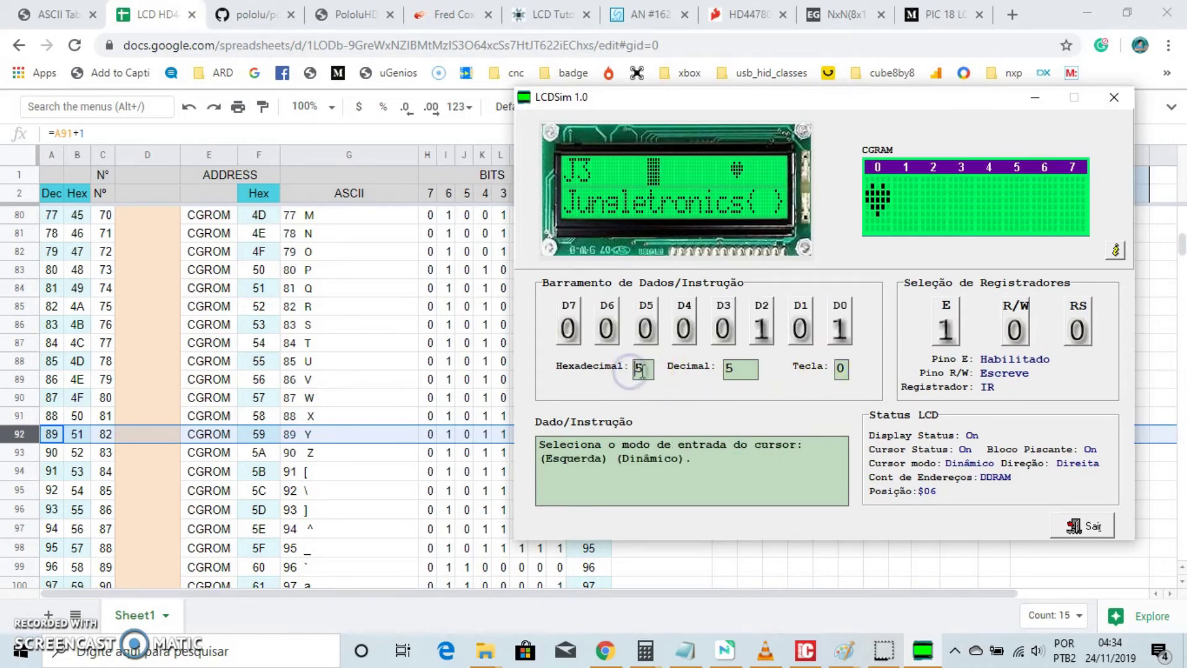
pyautogui.write('9')
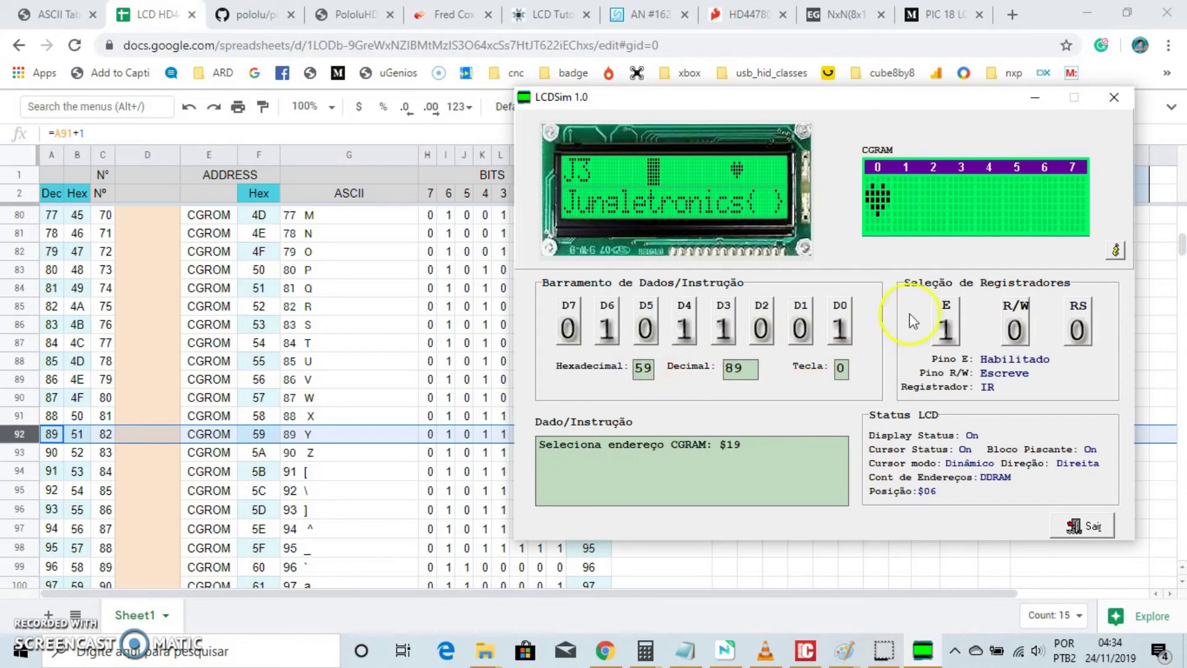
pyautogui.click(933, 315)
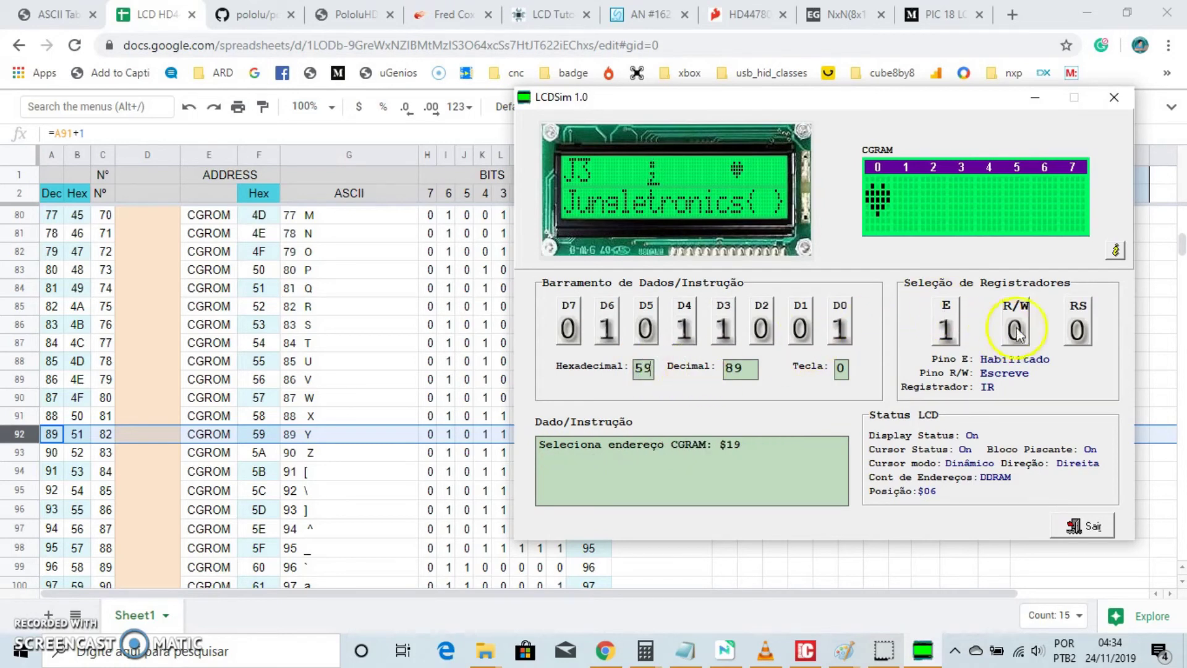
pyautogui.click(1079, 332)
pyautogui.click(948, 328)
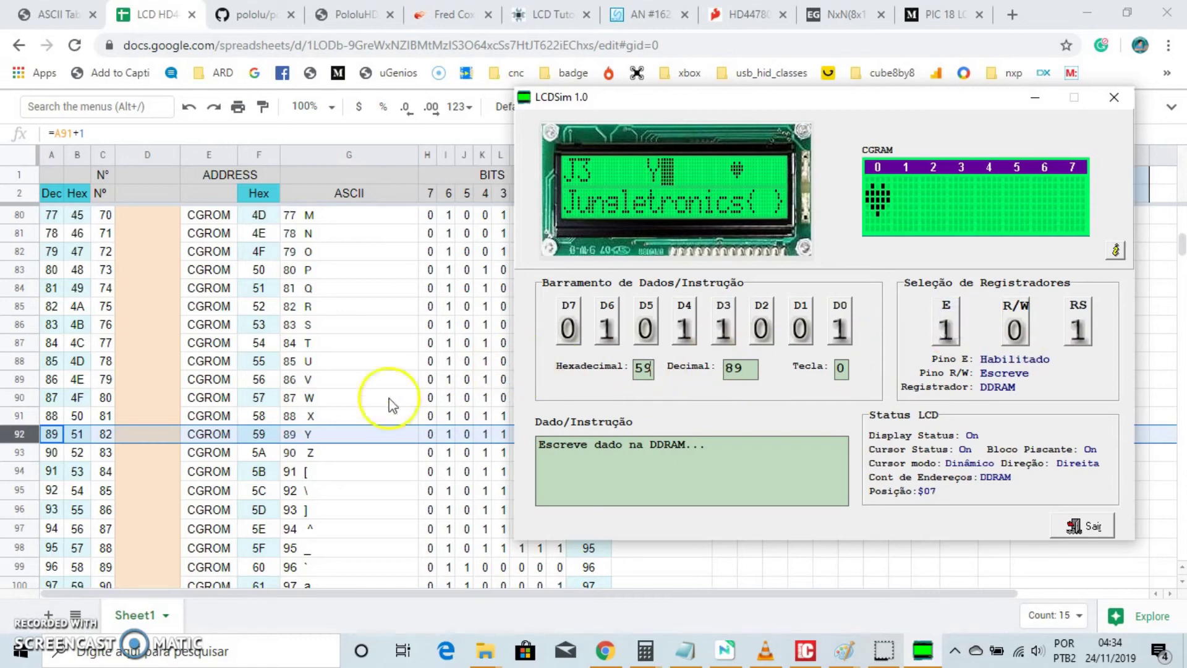
# Write e (101) and s (115) after the Y on the top line
pyautogui.scroll(-2, 320, 441)
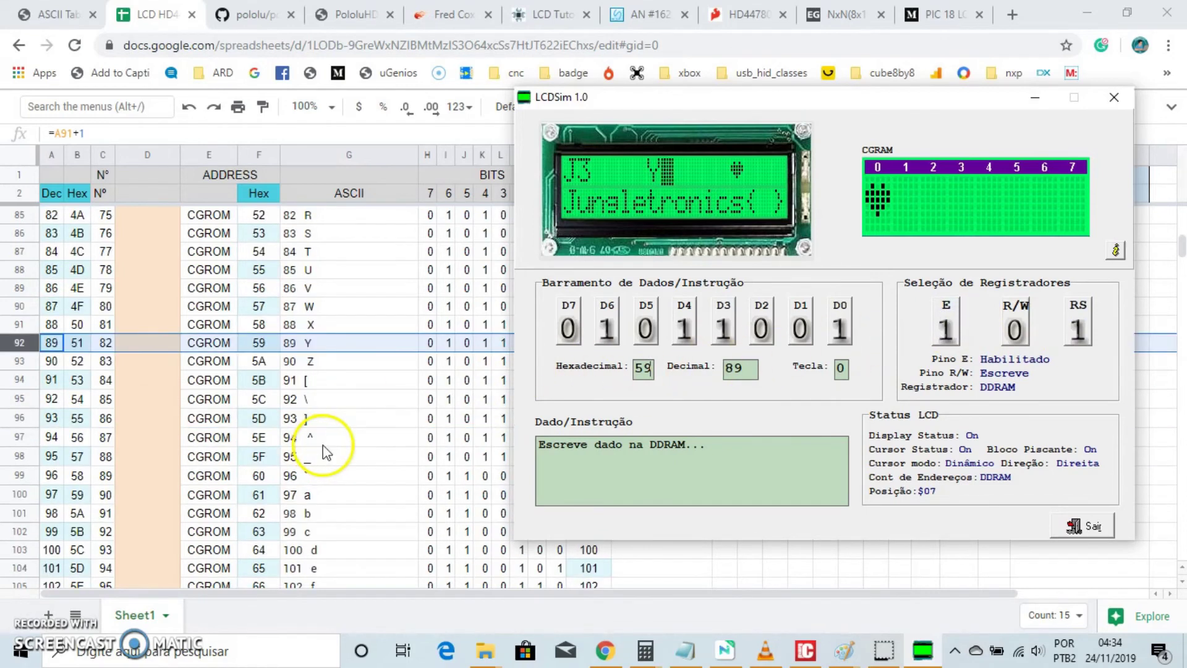
pyautogui.scroll(-2, 339, 506)
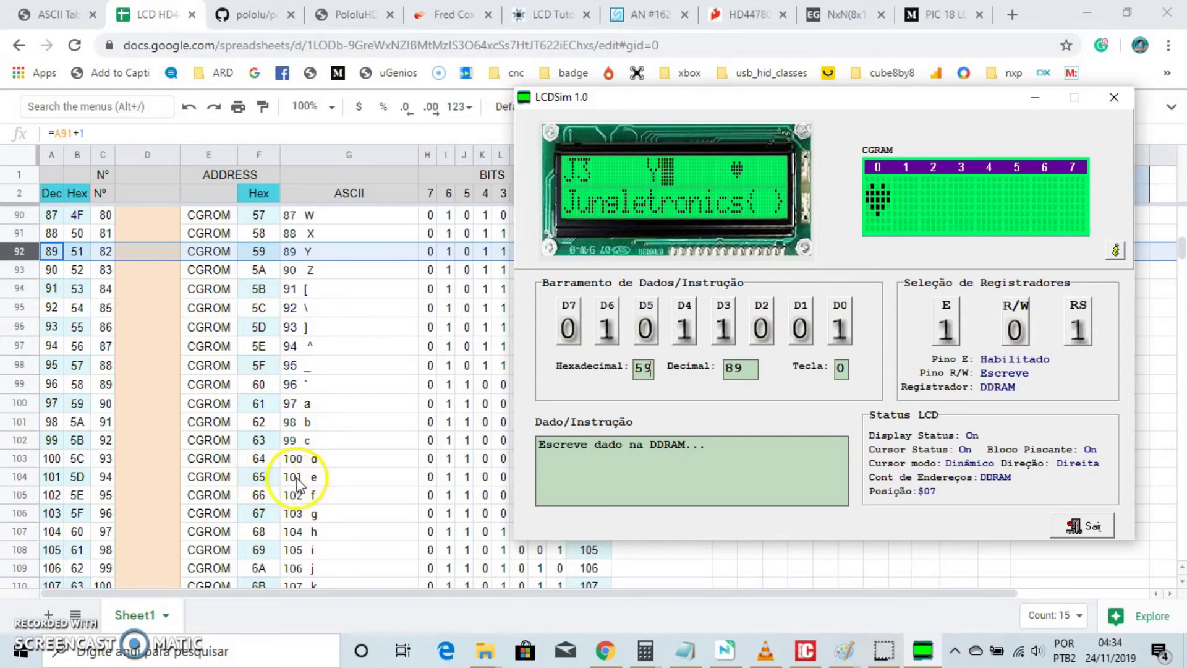
pyautogui.moveTo(756, 369); pyautogui.dragTo(695, 380)
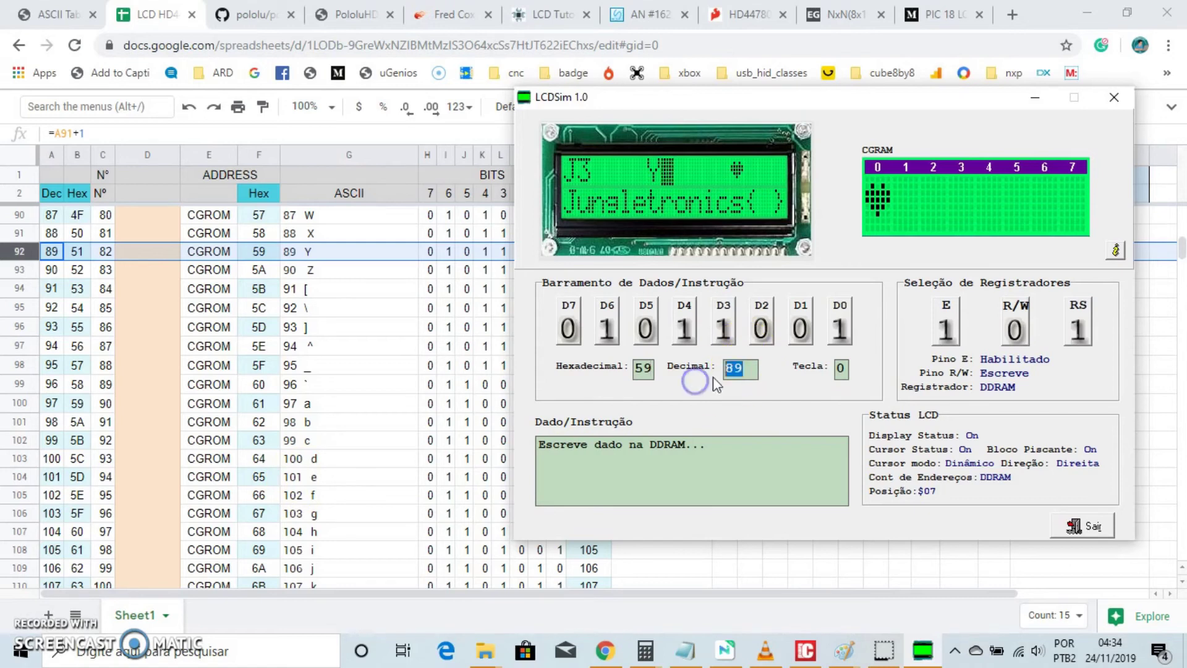
pyautogui.write('101')
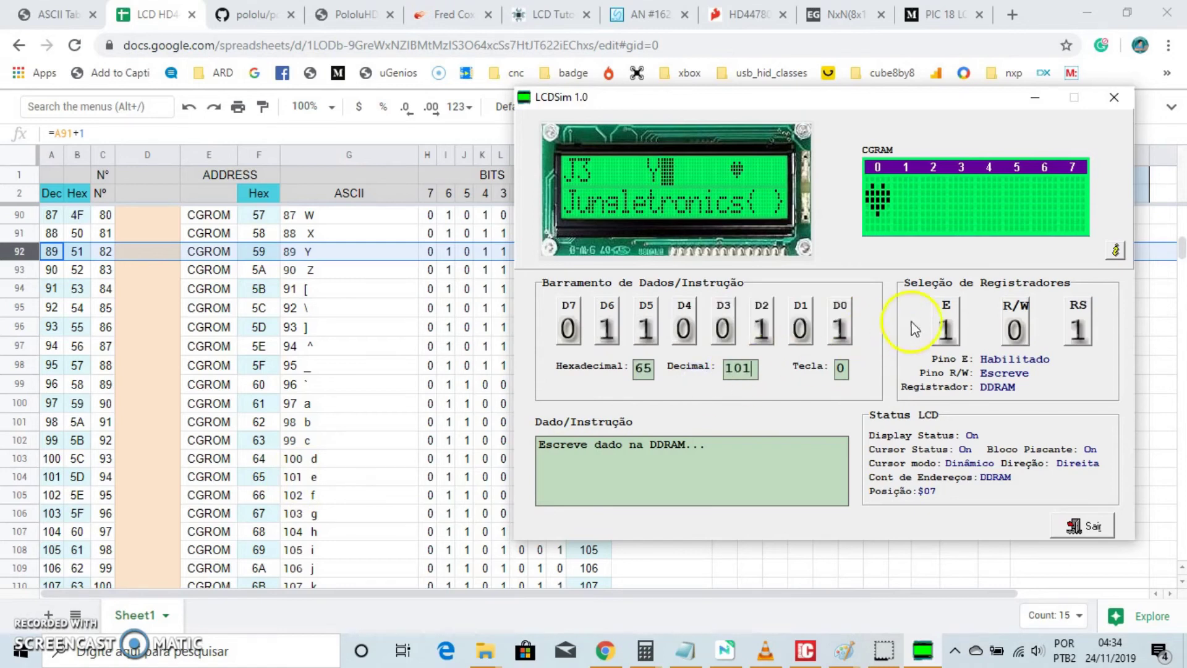
pyautogui.click(936, 325)
pyautogui.click(936, 325)
pyautogui.click(739, 359)
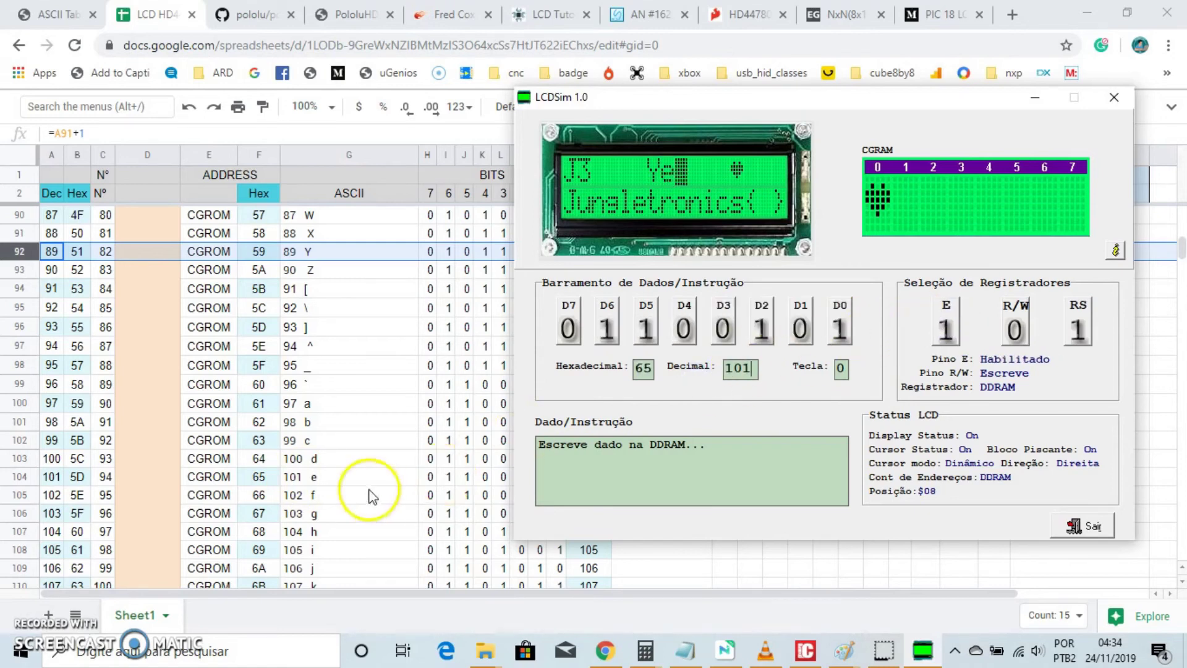
pyautogui.scroll(-4, 337, 488)
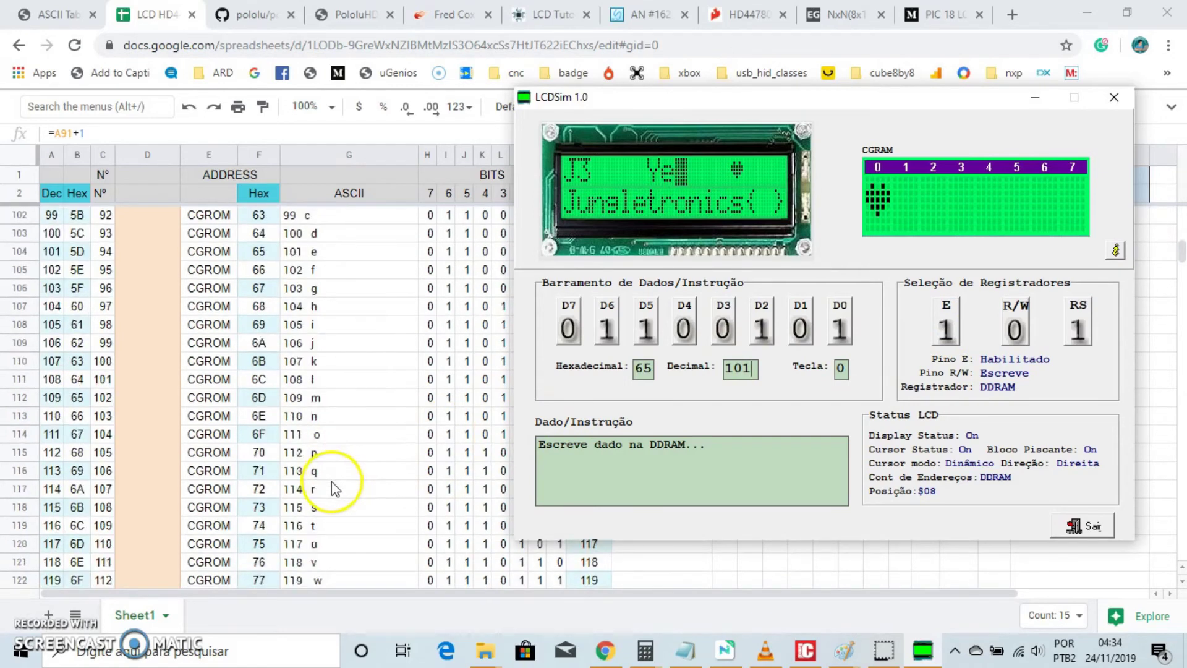
pyautogui.scroll(-2, 331, 488)
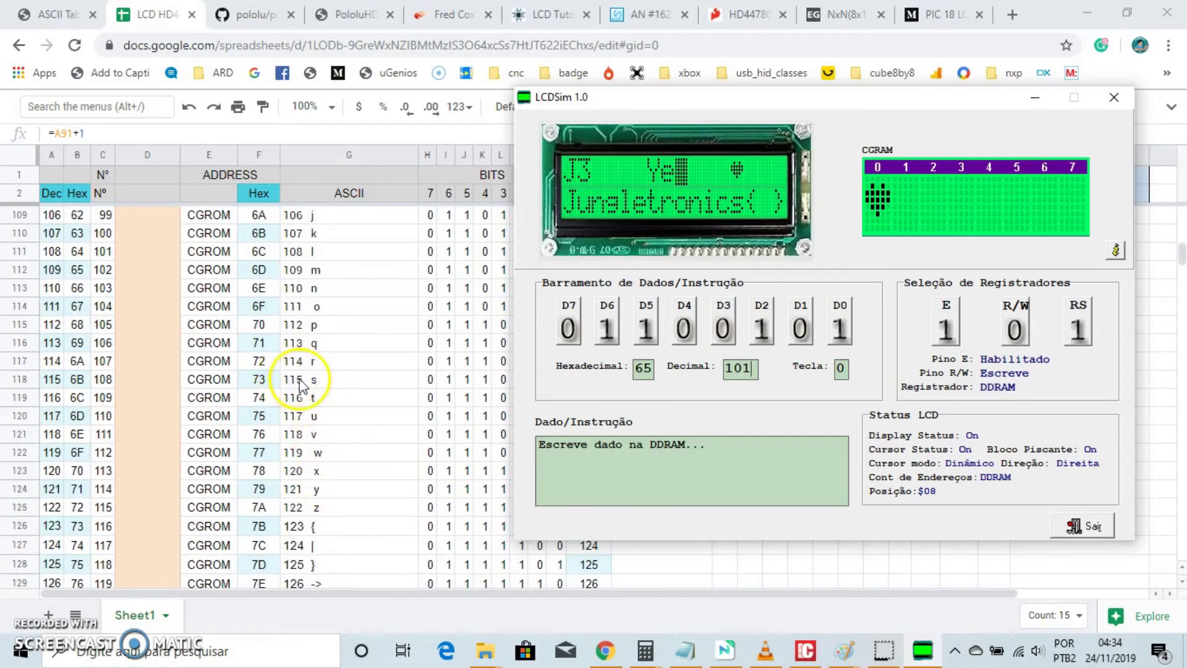
pyautogui.moveTo(750, 368); pyautogui.dragTo(711, 371)
pyautogui.write('115')
pyautogui.click(946, 329)
# Enter 32 in the Decimal field for the following space
pyautogui.scroll(15, 371, 427)
pyautogui.scroll(8, 325, 439)
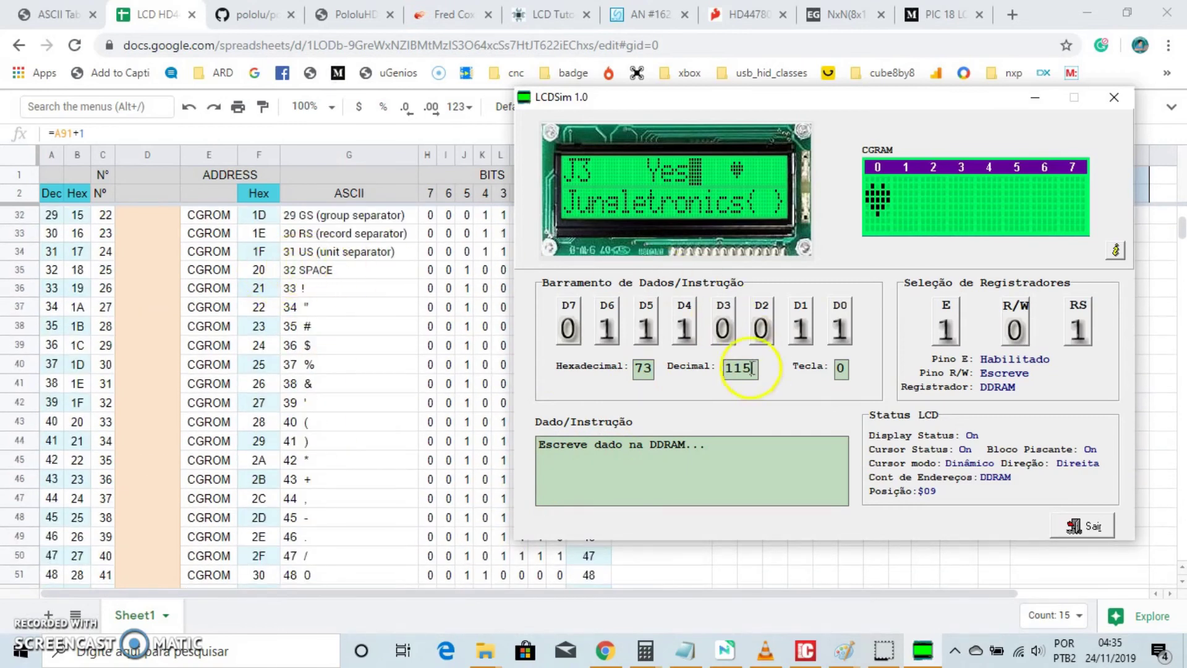
pyautogui.moveTo(767, 367); pyautogui.dragTo(697, 360)
pyautogui.write('32')
pyautogui.click(866, 344)
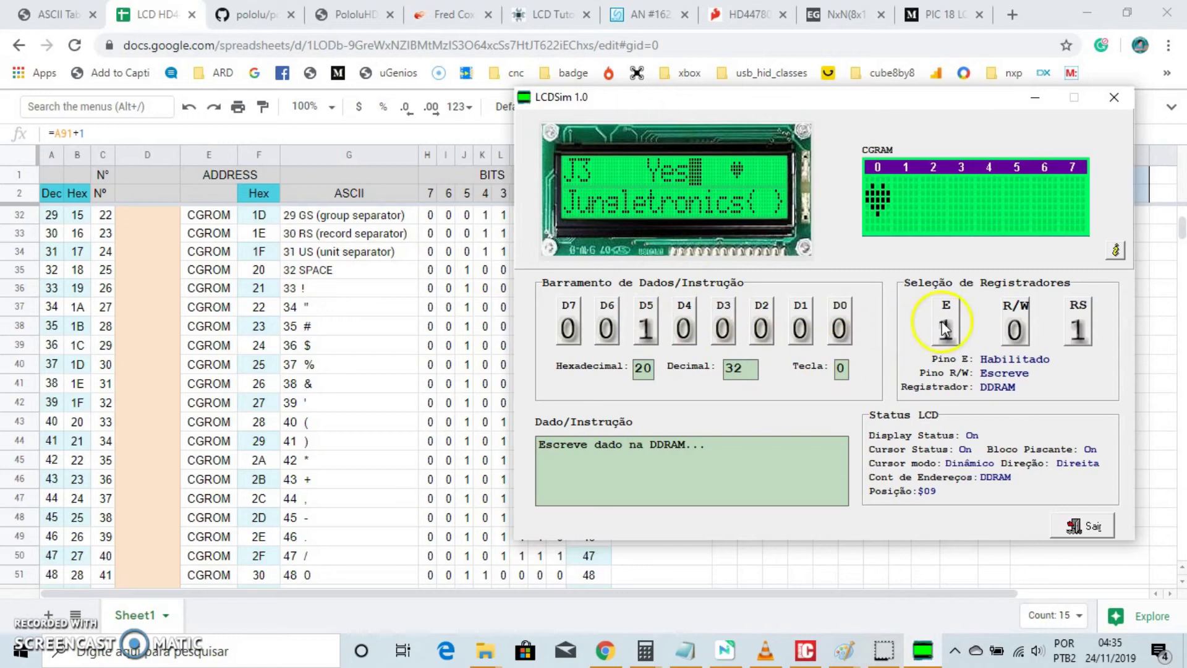
# Write a space (32) and I (73) so the top line reads 'J3 Yes I'
pyautogui.click(944, 327)
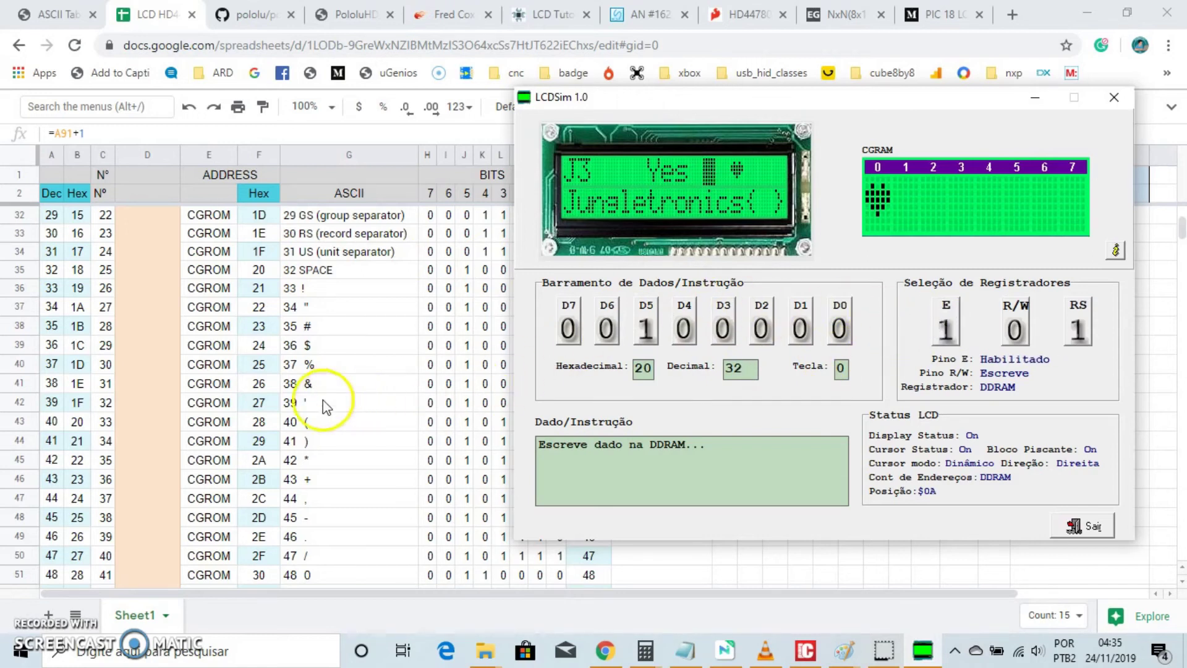
pyautogui.scroll(-12, 326, 407)
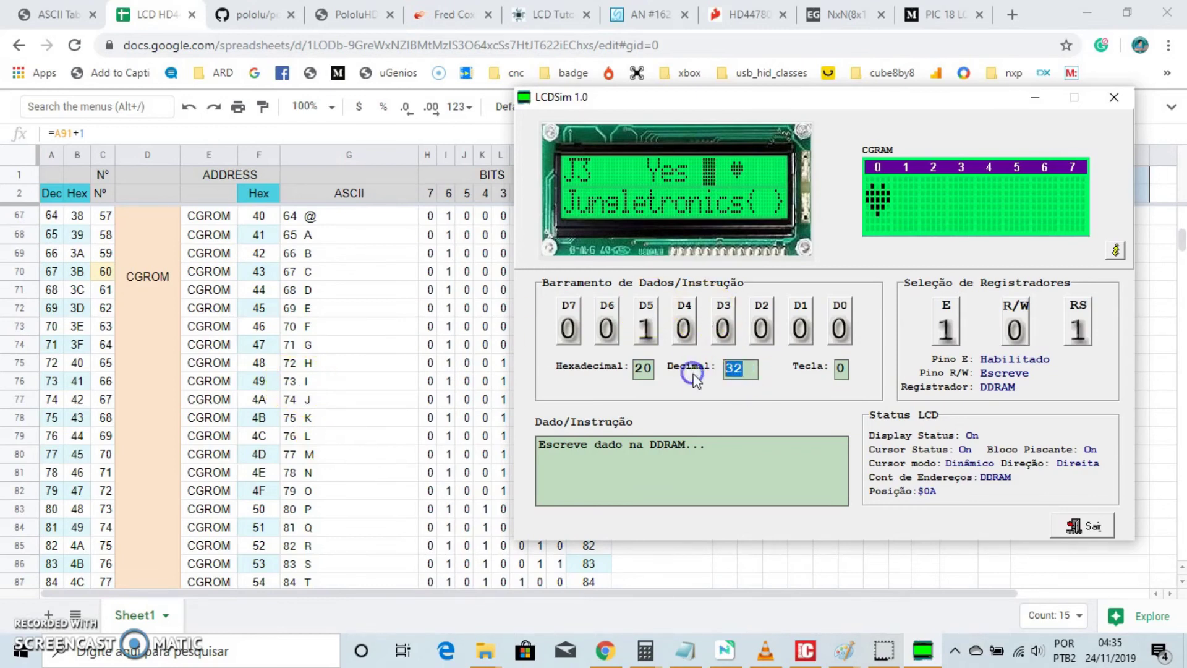
pyautogui.write('73')
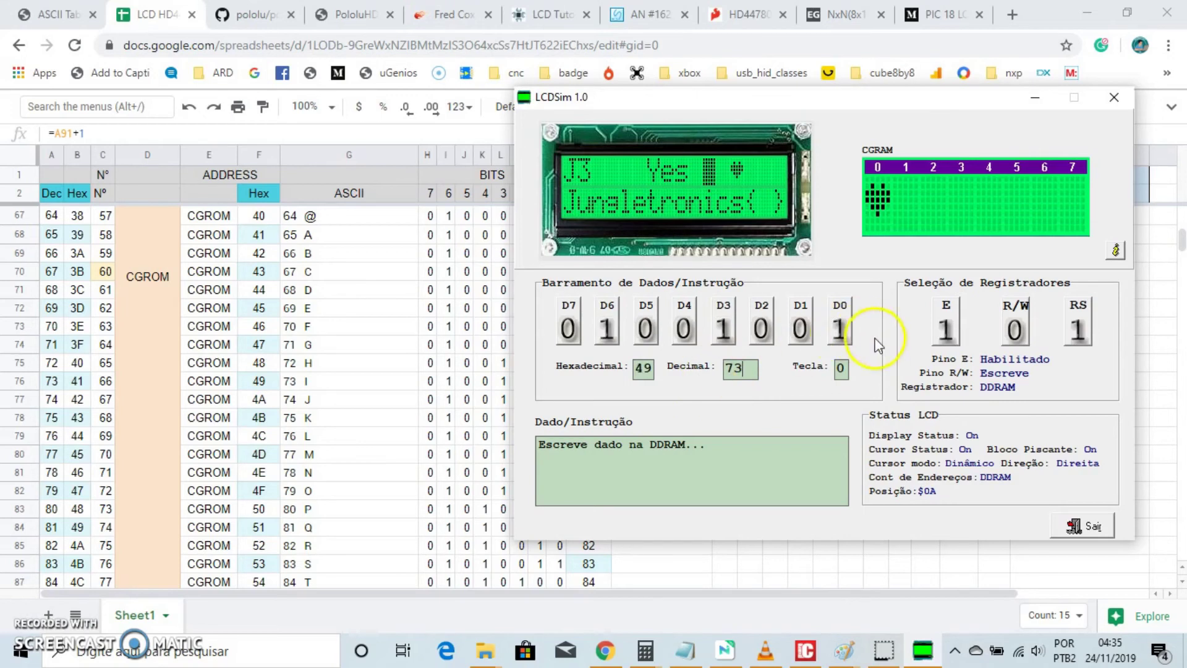
pyautogui.click(945, 332)
pyautogui.click(722, 334)
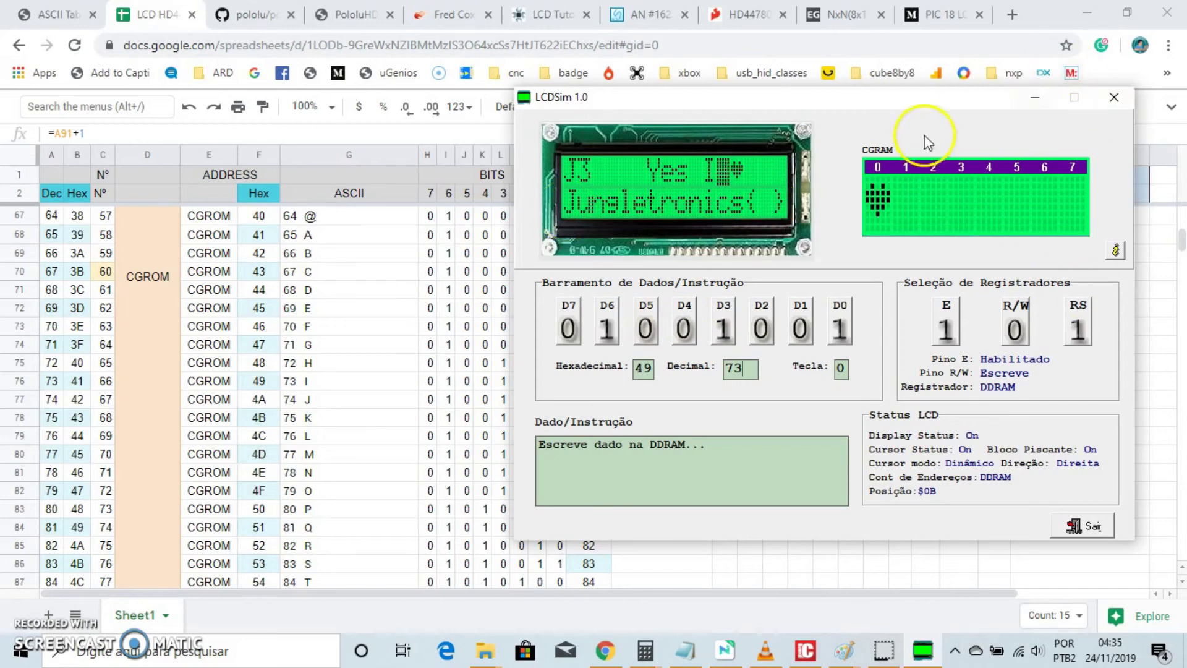
pyautogui.moveTo(938, 109); pyautogui.dragTo(580, 128)
pyautogui.scroll(20, 1168, 247)
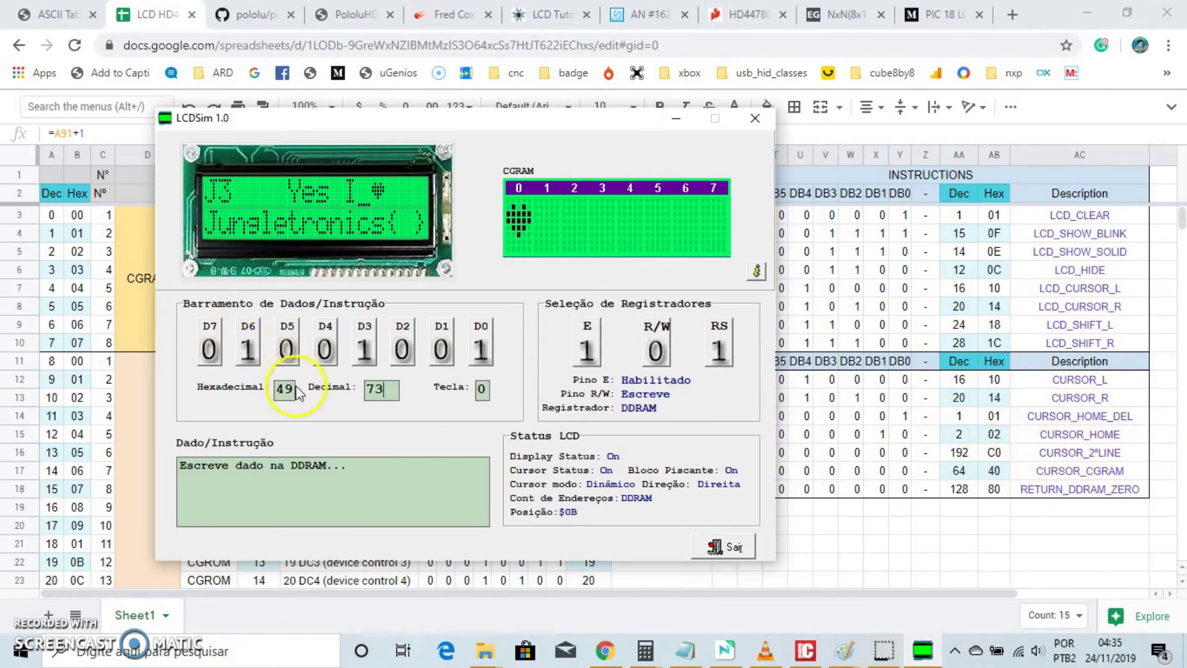
# With RS=0, send instruction 0xC0 to move the cursor to the start of line two
pyautogui.write('0C')
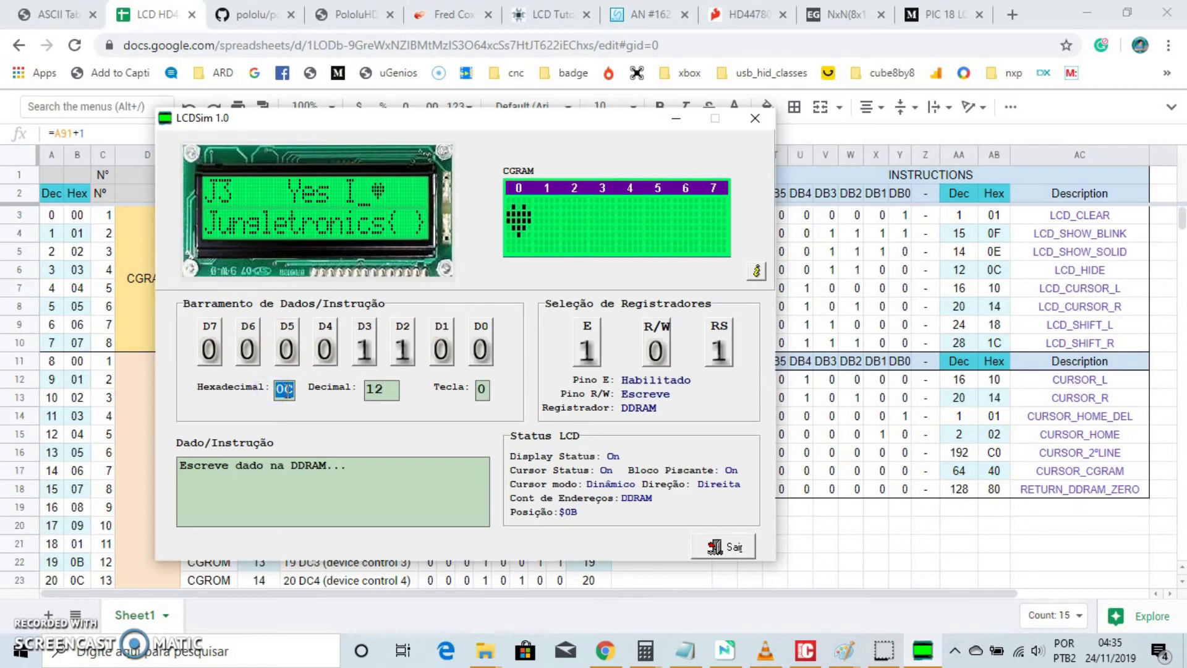
pyautogui.write('0')
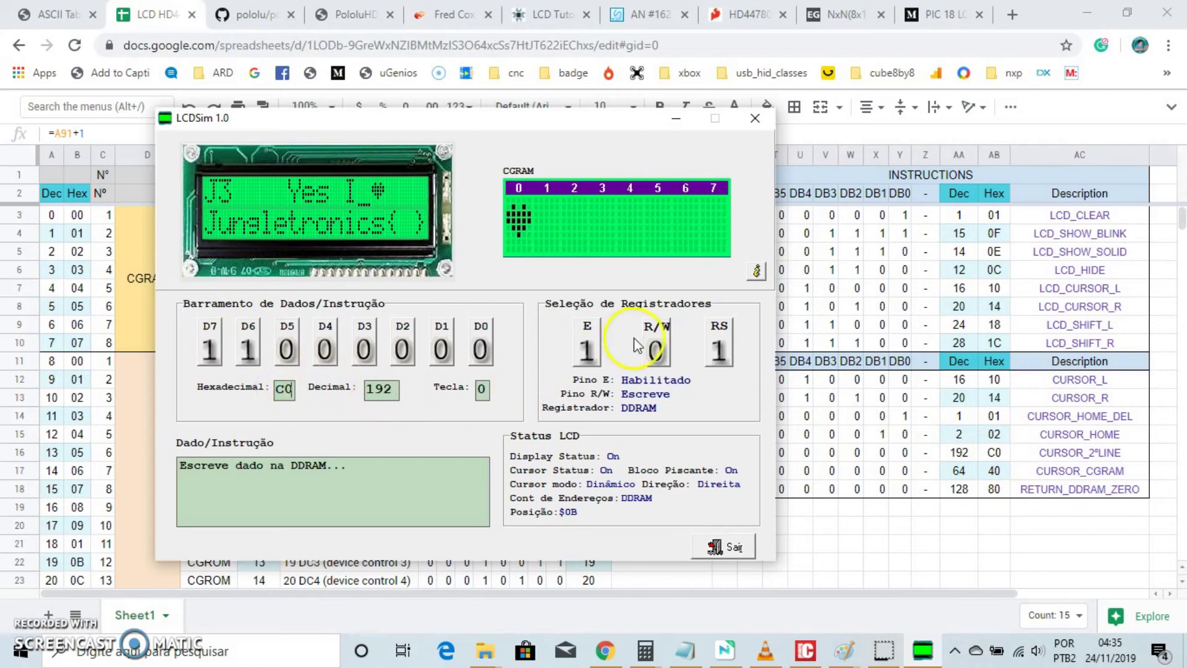
pyautogui.click(717, 353)
pyautogui.click(589, 351)
pyautogui.click(590, 352)
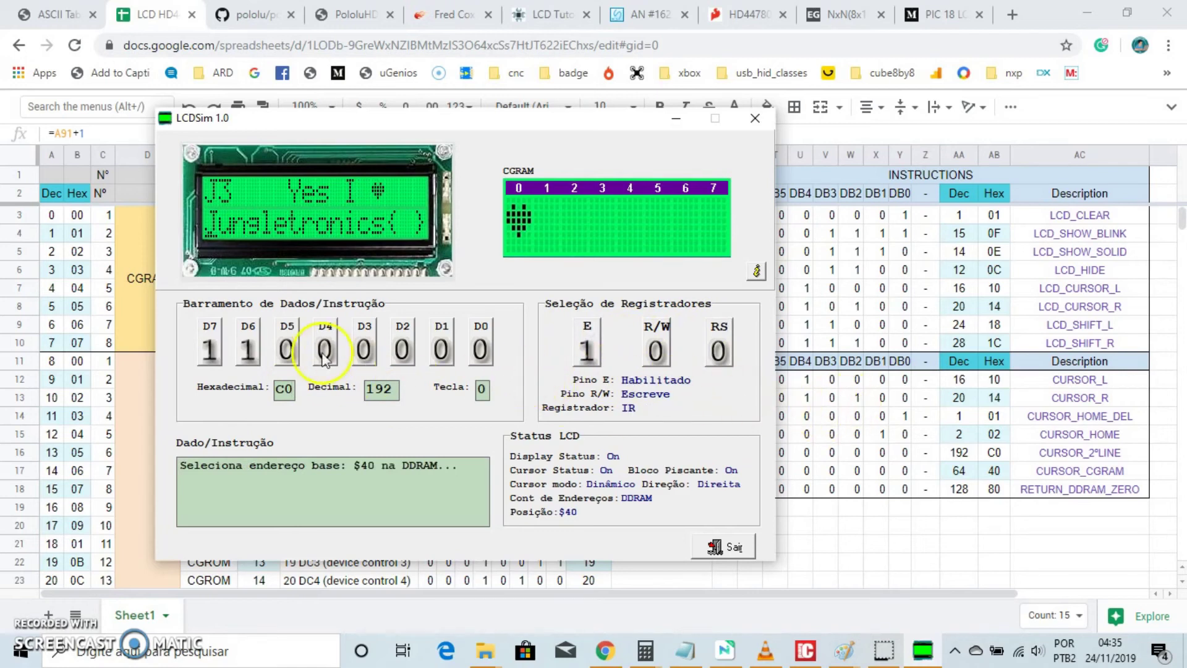
# Shift the cursor left once with 0x10, then right with 0x14 until it sits inside the parentheses
pyautogui.click(214, 346)
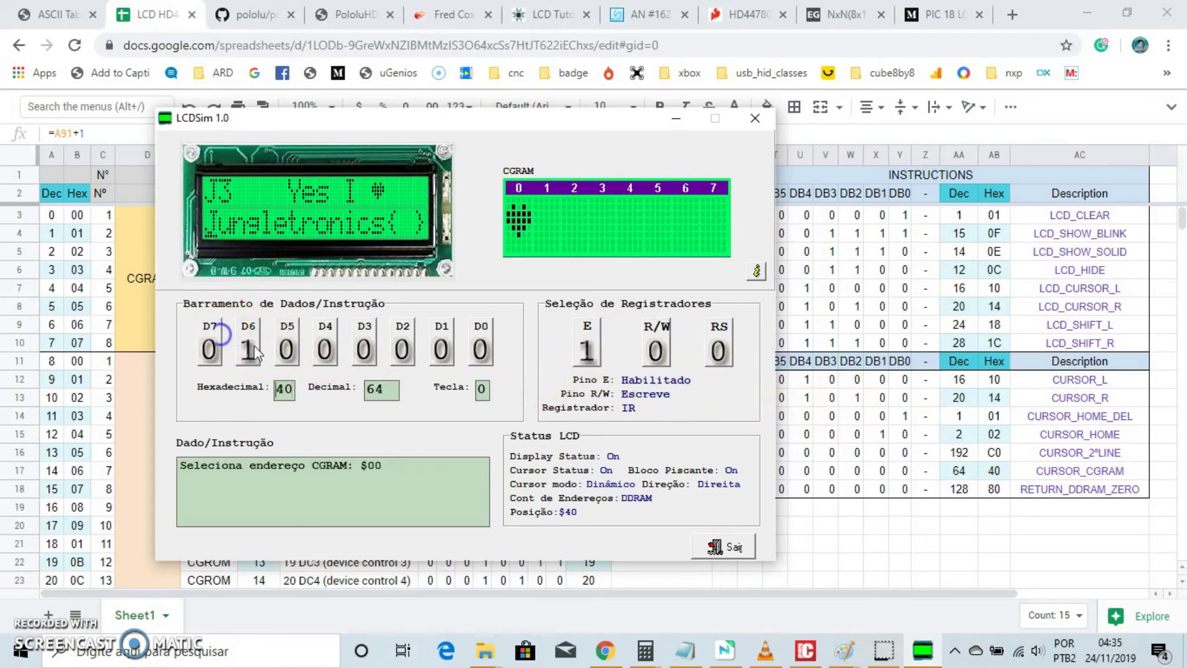
pyautogui.click(253, 351)
pyautogui.click(328, 352)
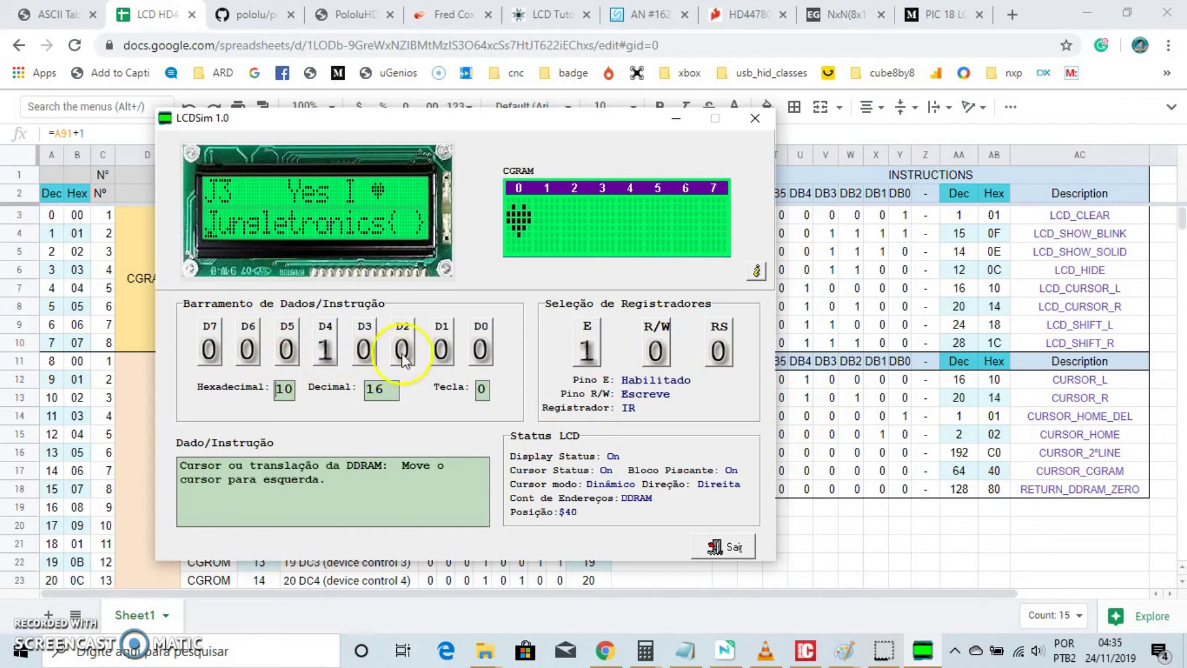
pyautogui.click(587, 355)
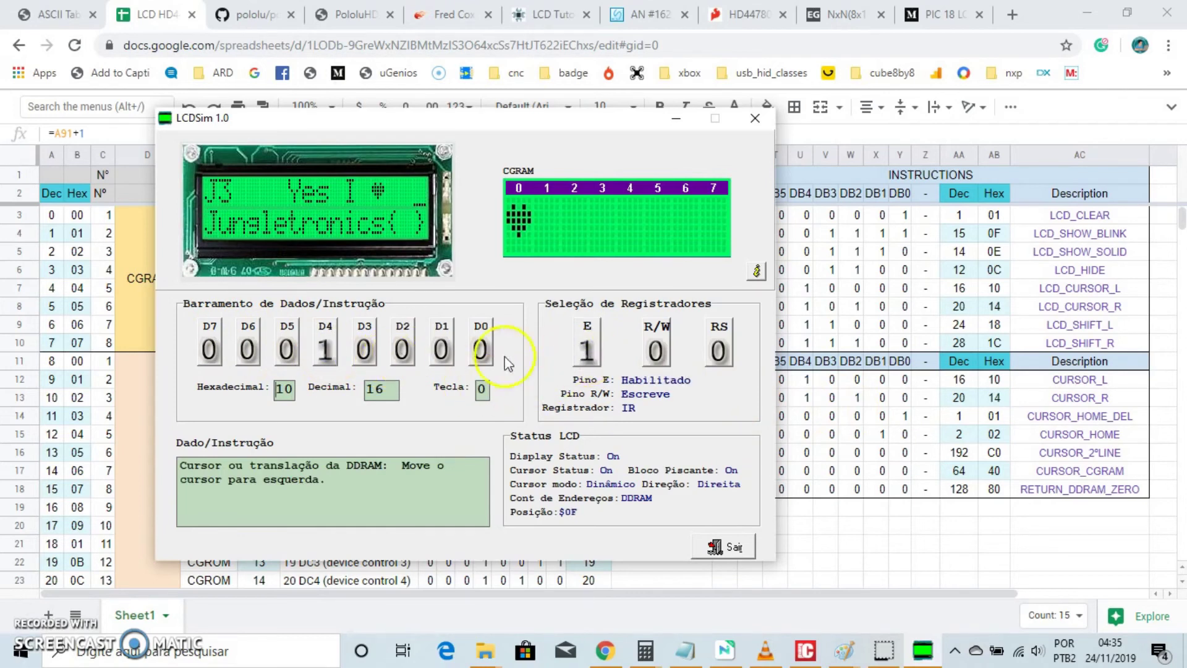
pyautogui.click(402, 349)
pyautogui.click(588, 351)
pyautogui.click(589, 351)
pyautogui.click(588, 351)
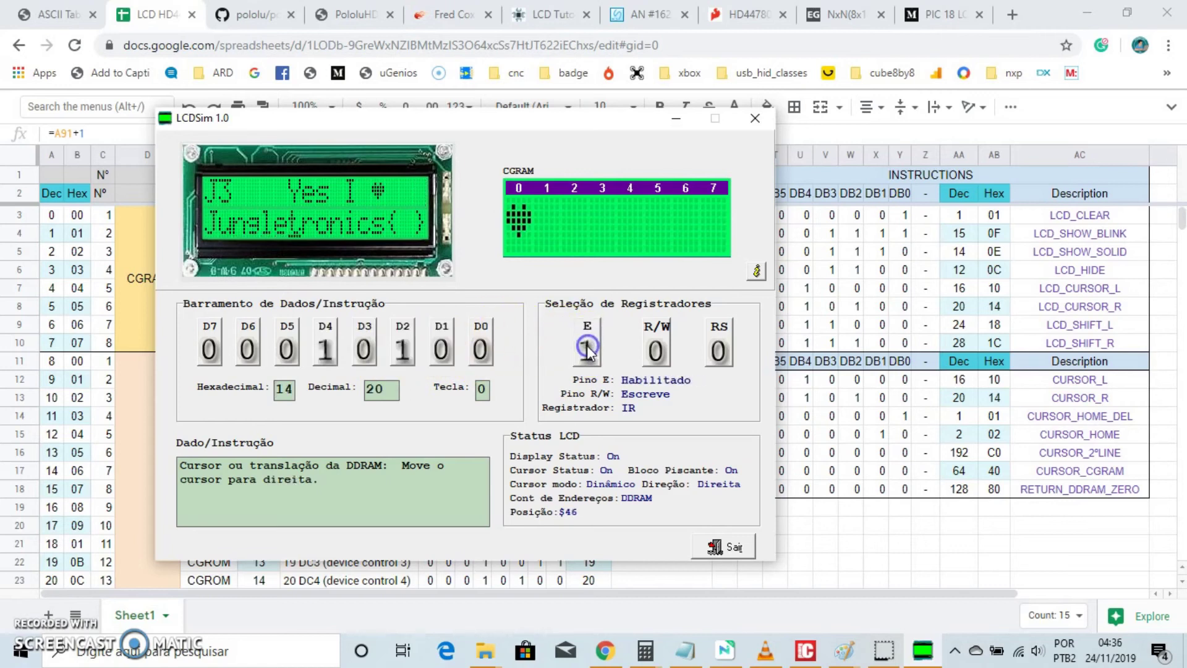
pyautogui.click(588, 351)
pyautogui.click(588, 350)
pyautogui.click(589, 351)
pyautogui.click(589, 351)
pyautogui.click(590, 352)
pyautogui.click(591, 352)
pyautogui.click(591, 352)
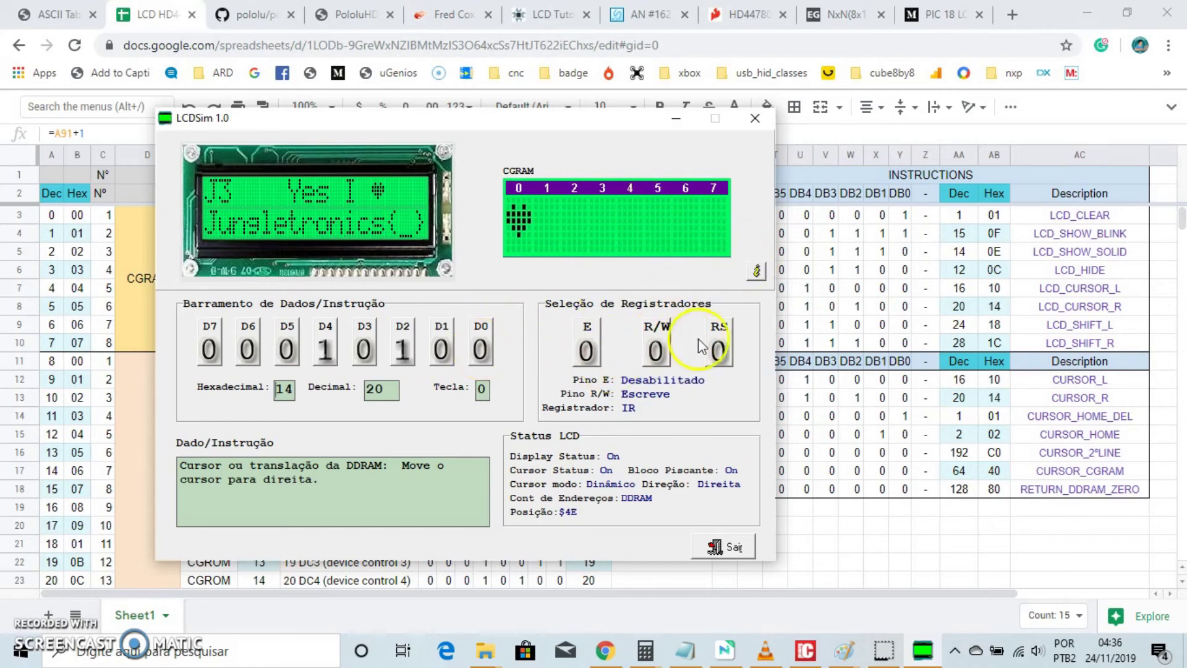
# With RS=1 and data 0x00, write the heart between the parentheses on line two
pyautogui.click(719, 351)
pyautogui.click(402, 350)
pyautogui.click(327, 349)
pyautogui.click(591, 351)
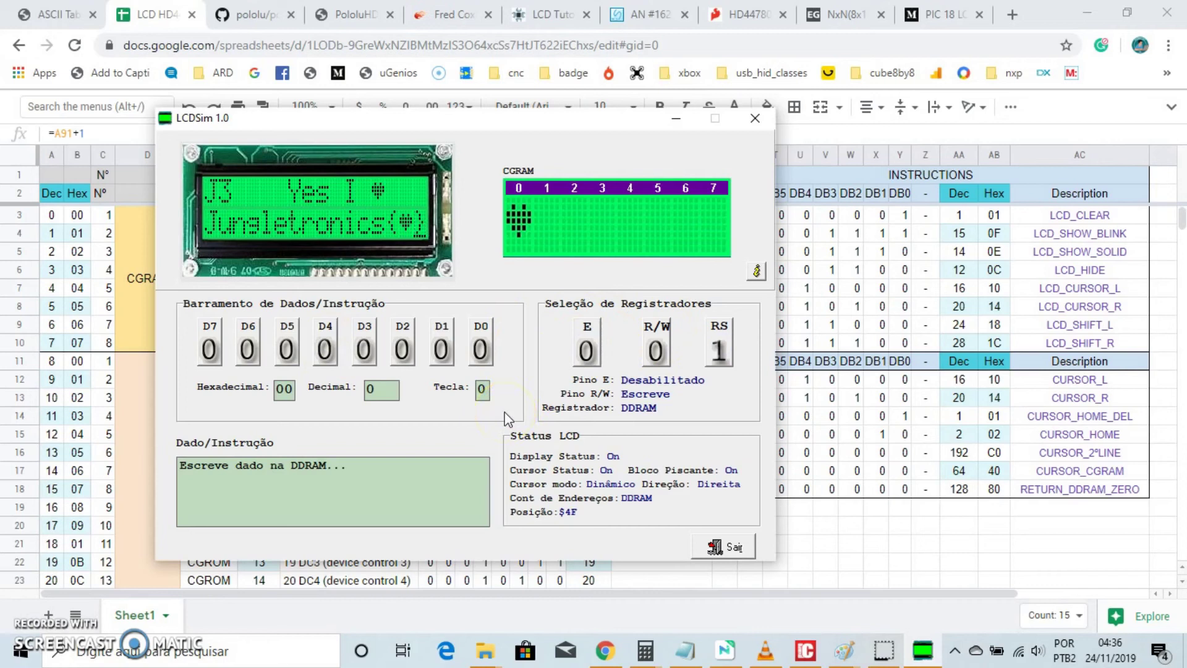
pyautogui.click(528, 476)
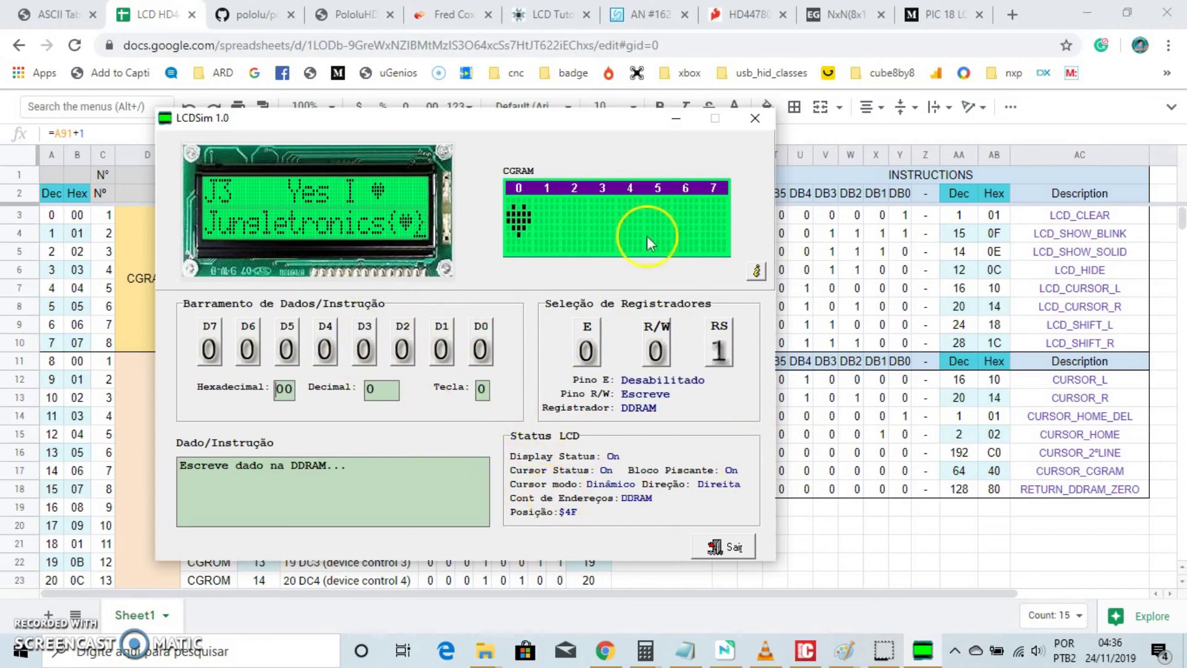
pyautogui.moveTo(512, 120); pyautogui.dragTo(793, 177)
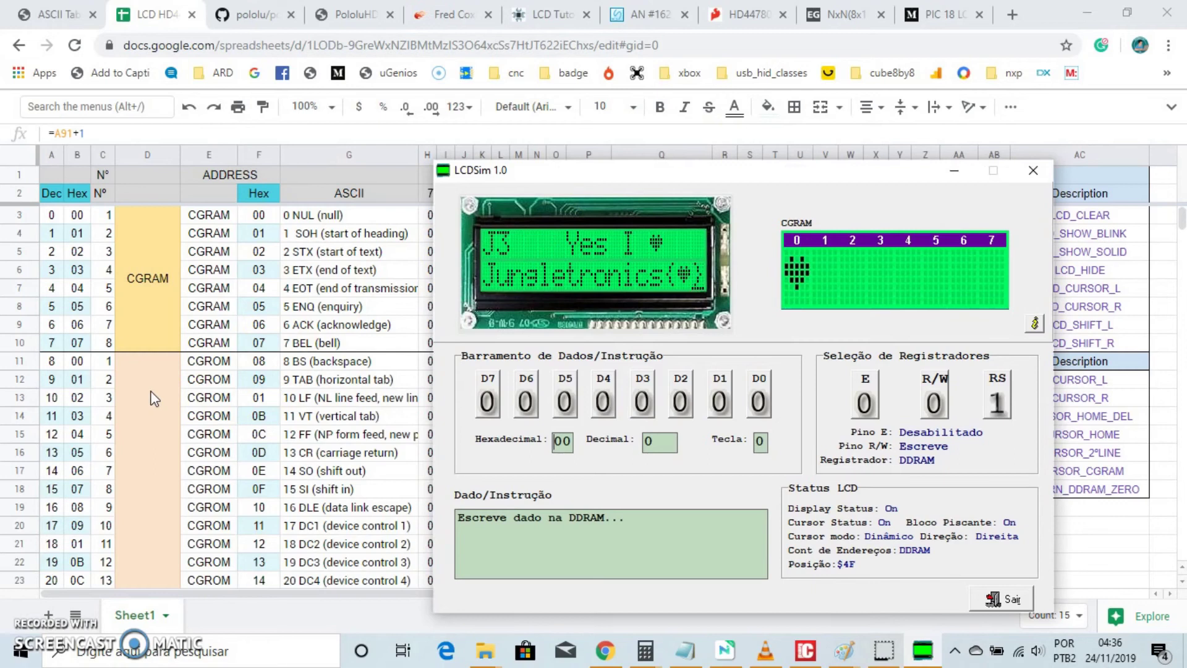
# Move the LCDSim window right so the sheet's BITS columns are uncovered
pyautogui.scroll(-2, 155, 398)
pyautogui.scroll(2, 156, 398)
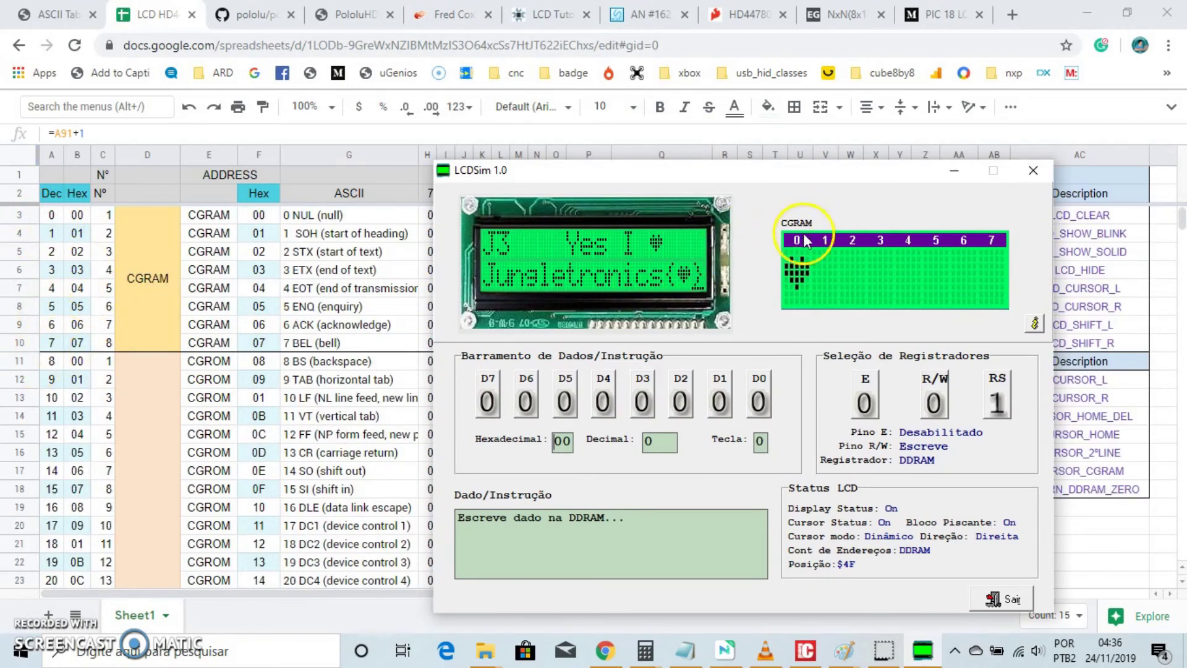
pyautogui.moveTo(652, 171); pyautogui.dragTo(847, 148)
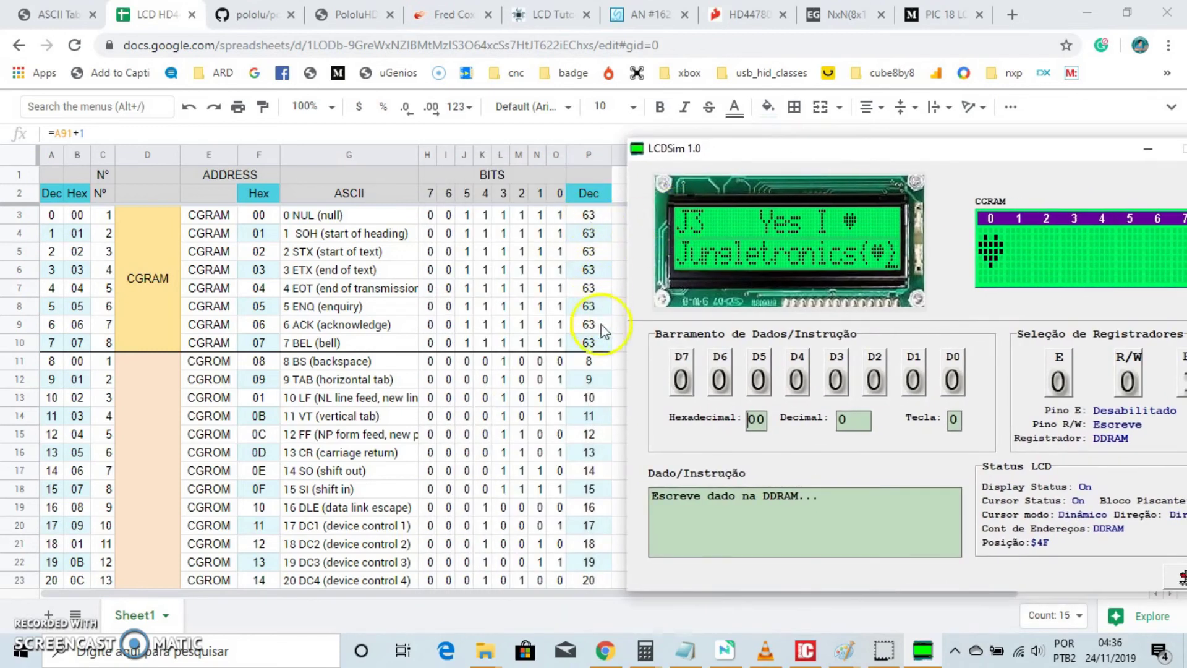
pyautogui.moveTo(1009, 153); pyautogui.dragTo(987, 140)
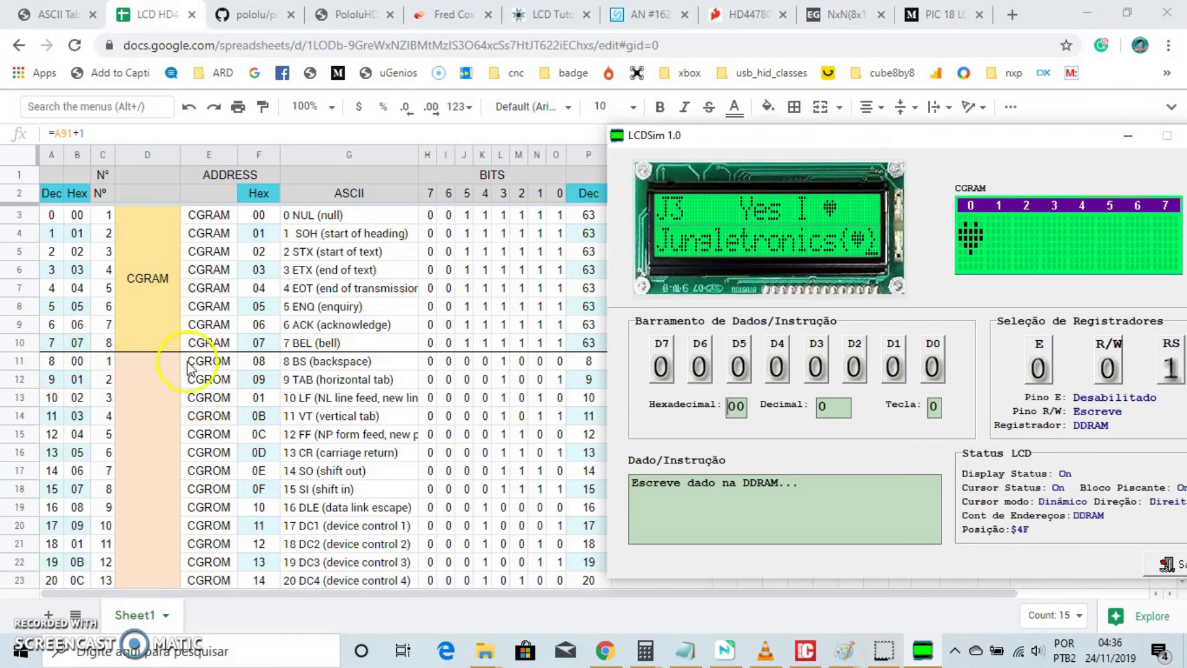
# Scroll past the CGRAM and CGROM rows to the DDRAM FIRST LINE addresses starting at hex 80
pyautogui.scroll(-2, 364, 405)
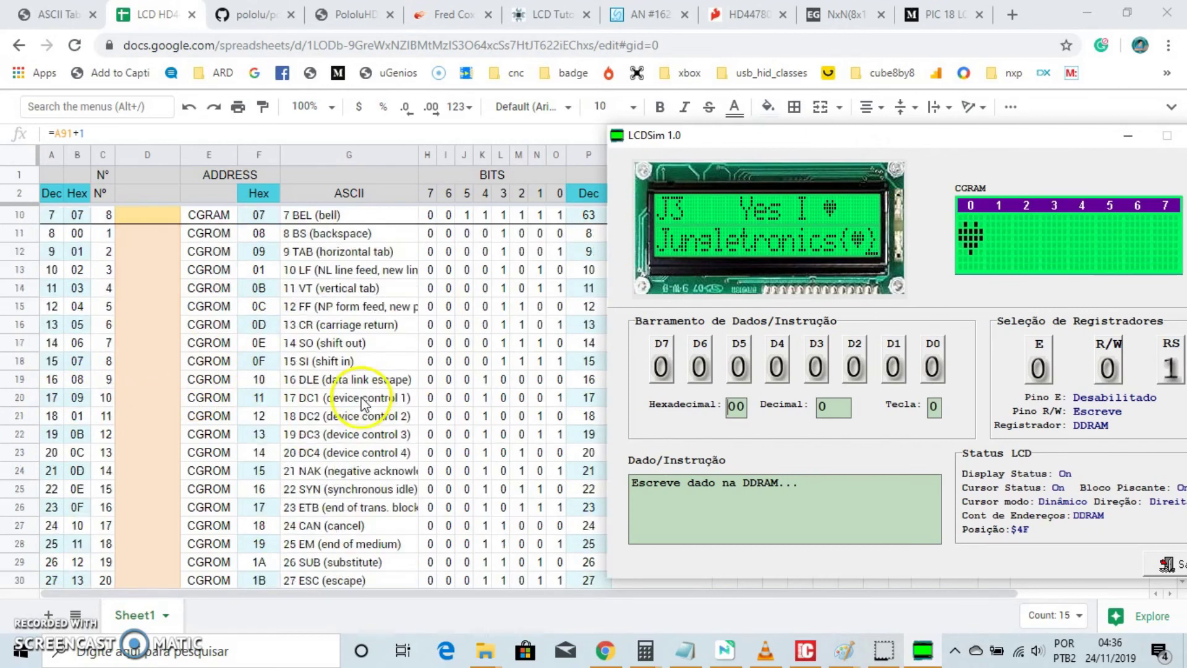
pyautogui.scroll(-20, 363, 404)
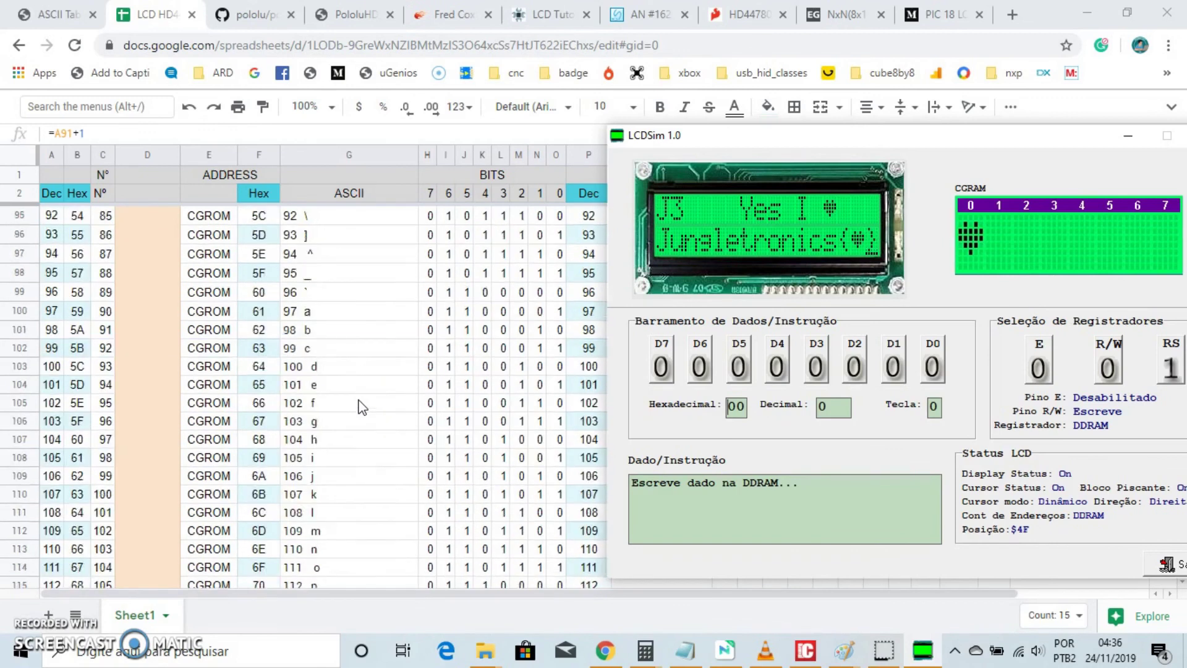
pyautogui.scroll(-8, 363, 406)
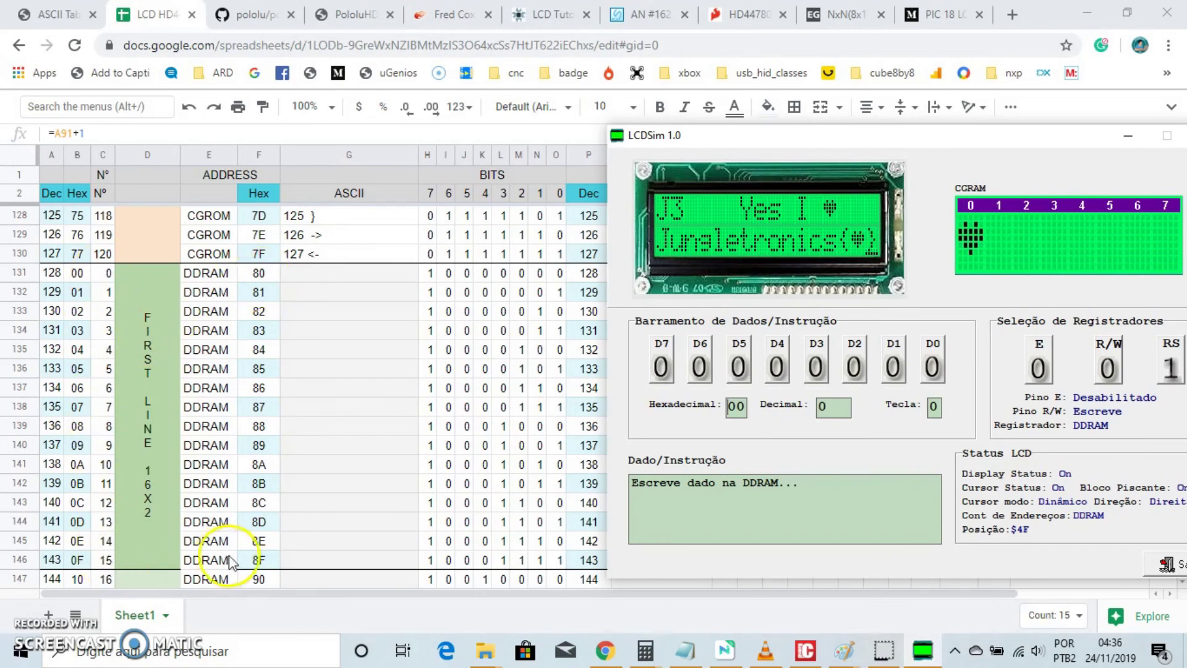
# Scroll down through the DDRAM second-line address rows
pyautogui.scroll(-2, 262, 519)
pyautogui.scroll(-4, 199, 484)
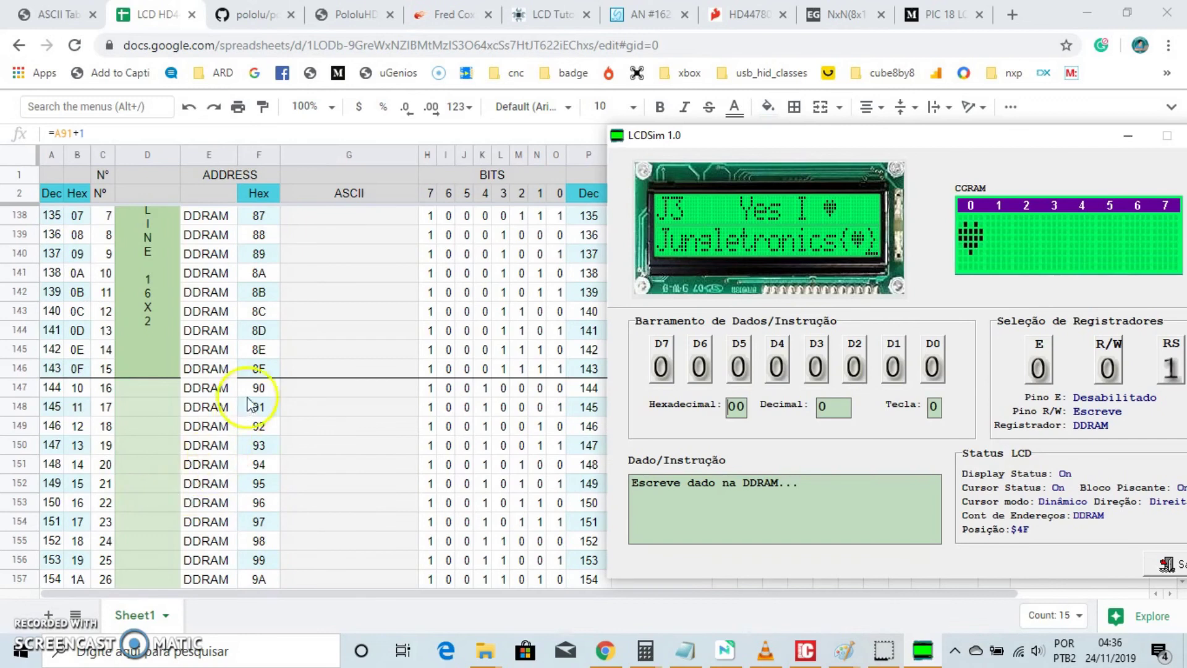
pyautogui.scroll(-5, 259, 420)
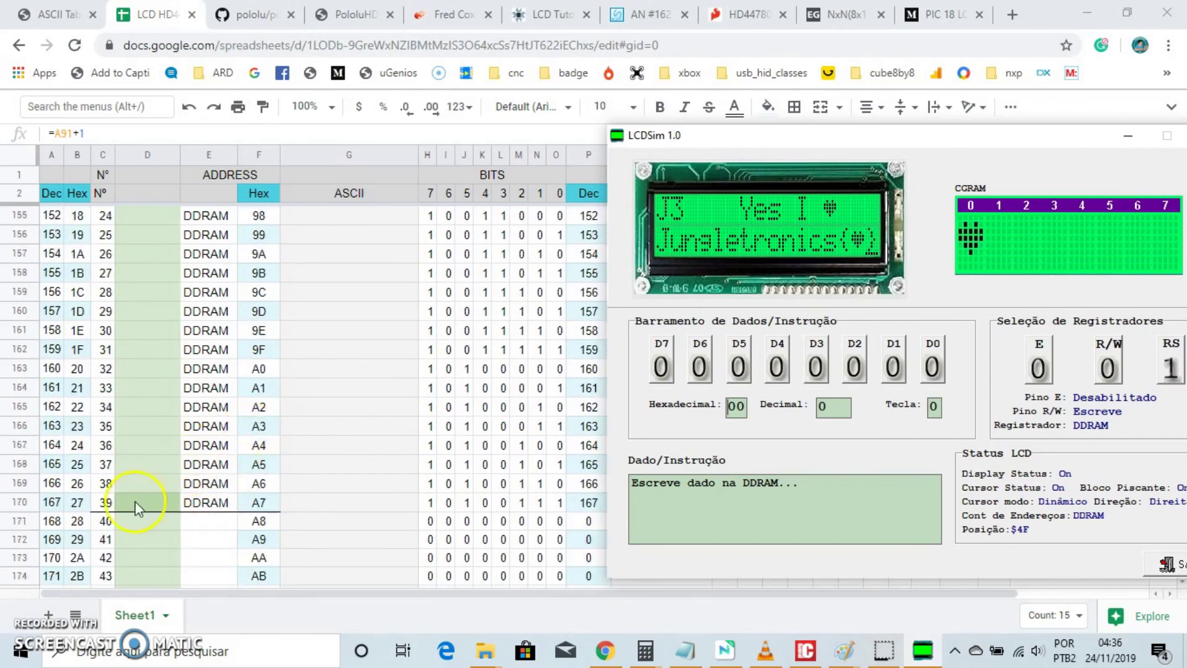
pyautogui.scroll(-2, 185, 499)
pyautogui.scroll(-10, 212, 494)
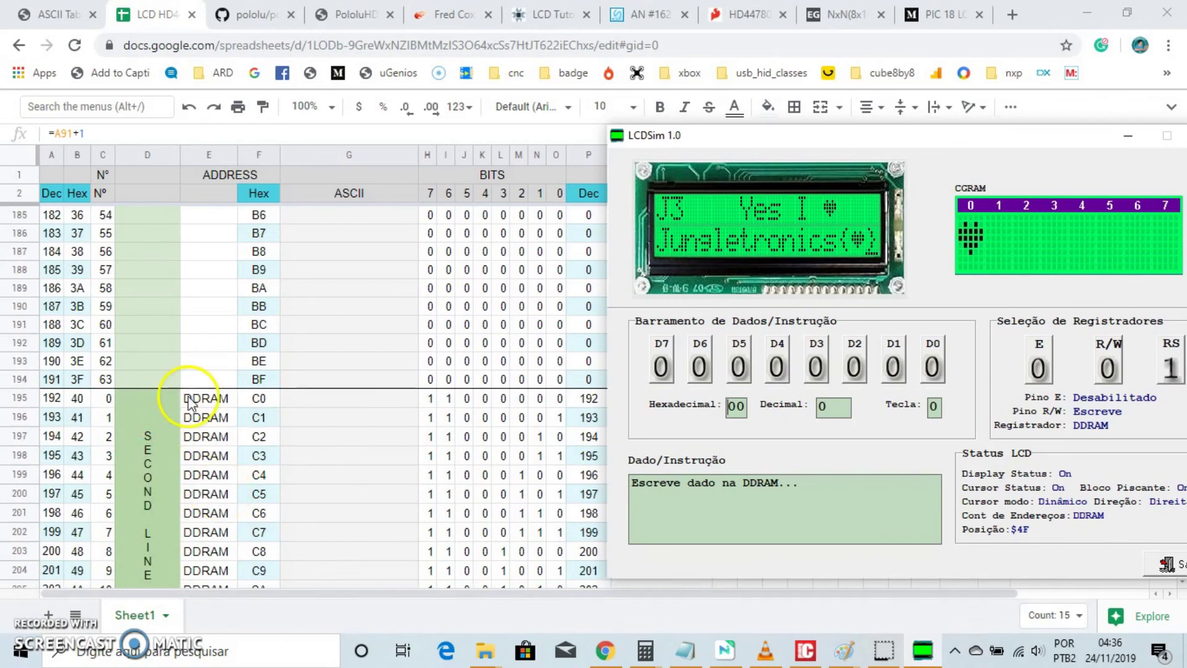
pyautogui.scroll(-4, 264, 405)
pyautogui.scroll(-11, 264, 405)
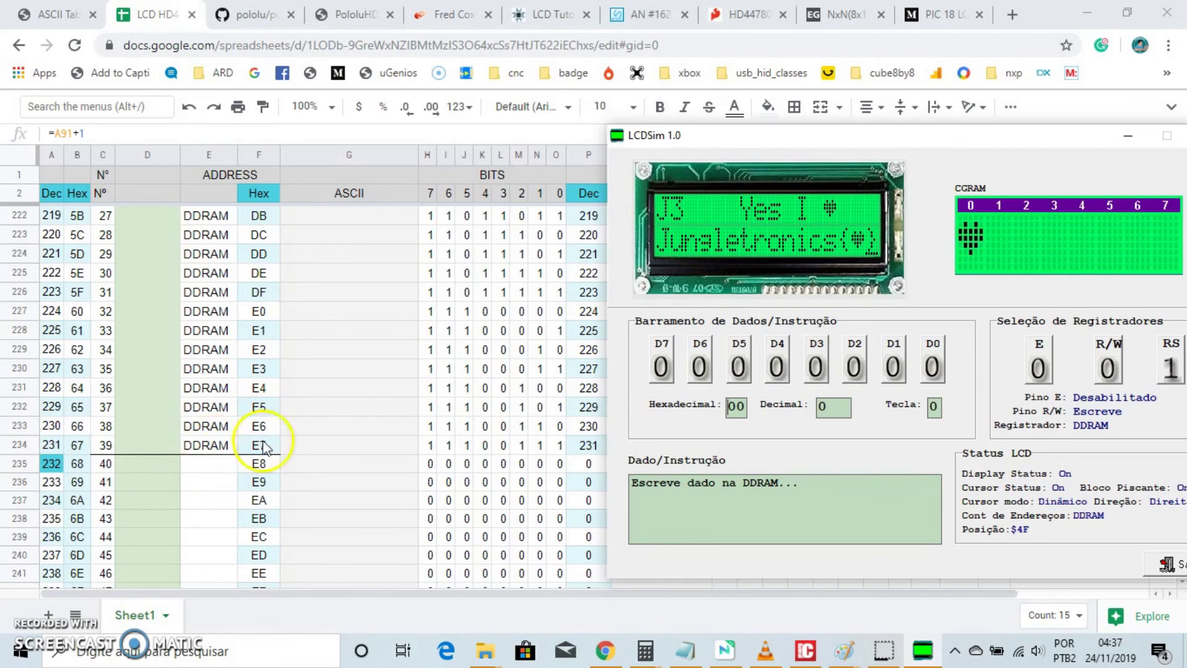
pyautogui.scroll(-9, 210, 449)
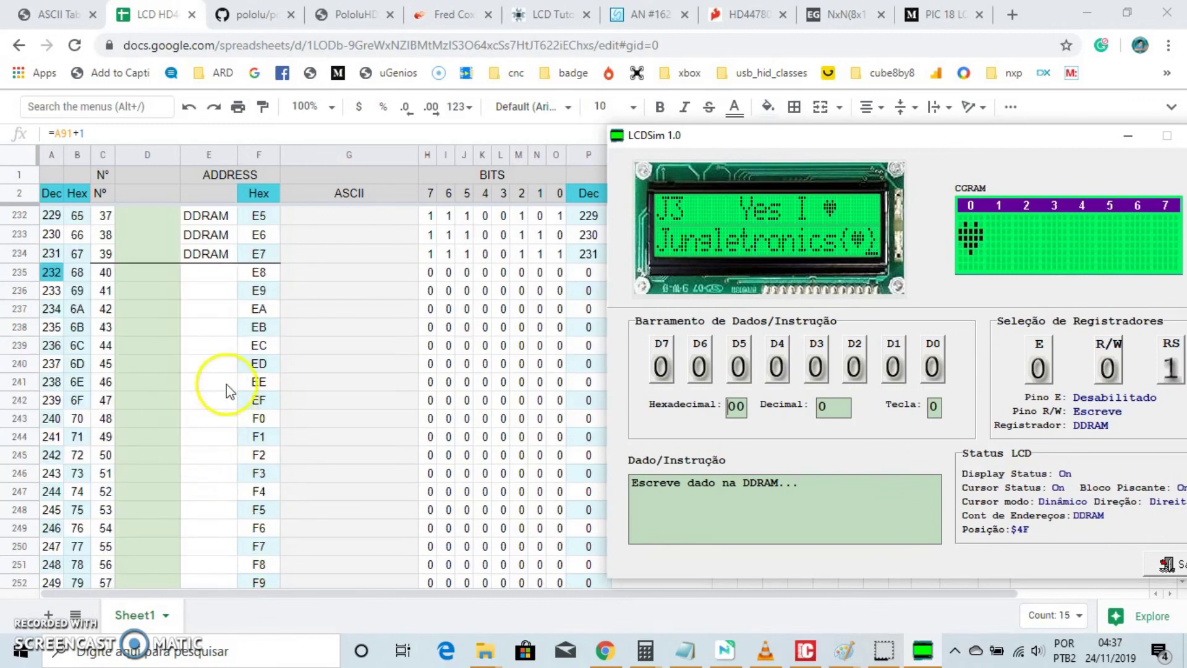
# Scroll back up the sheet, shift the LCDSim window left, and bring Chrome forward
pyautogui.scroll(20, 260, 377)
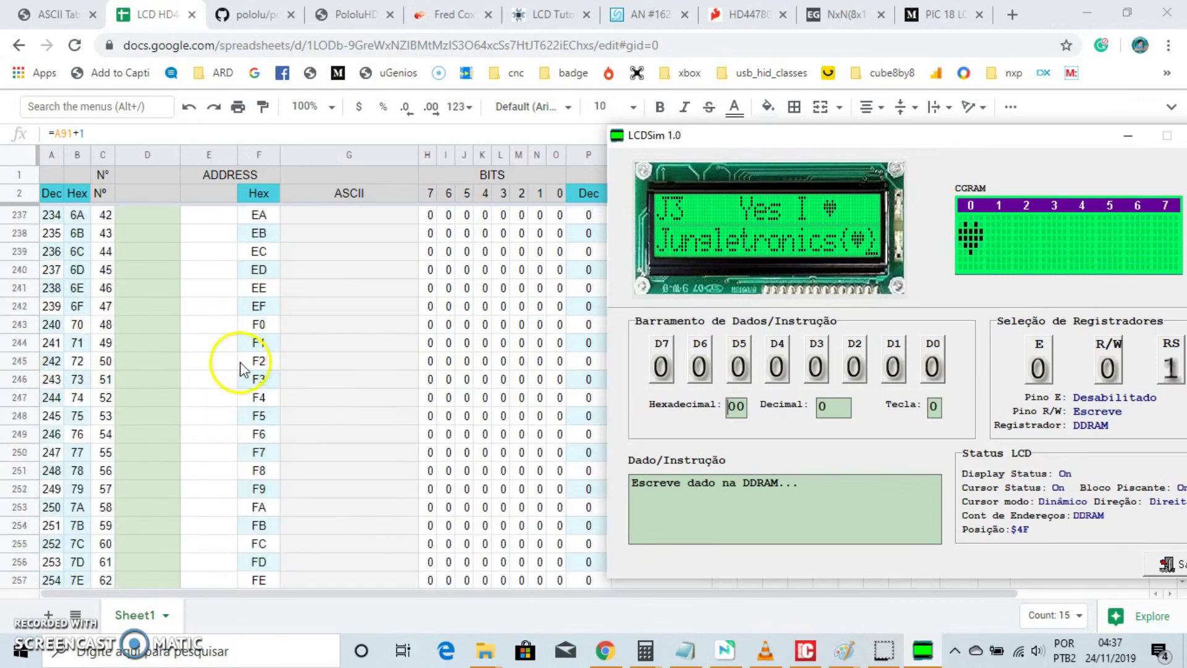
pyautogui.scroll(20, 281, 386)
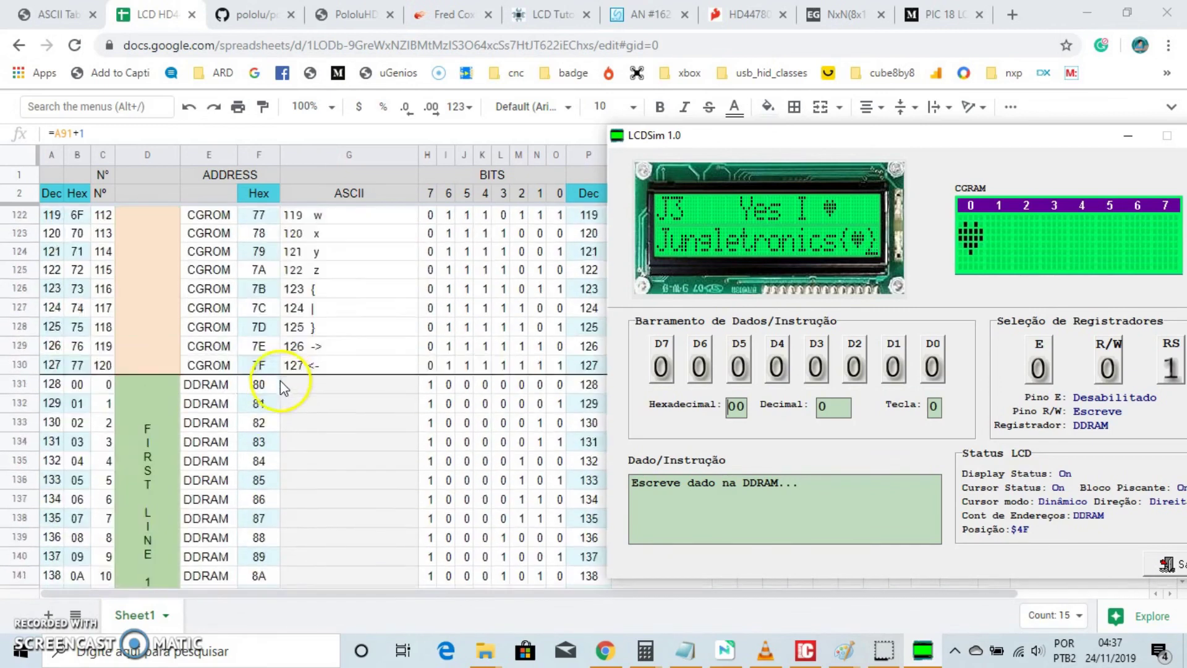
pyautogui.scroll(11, 294, 386)
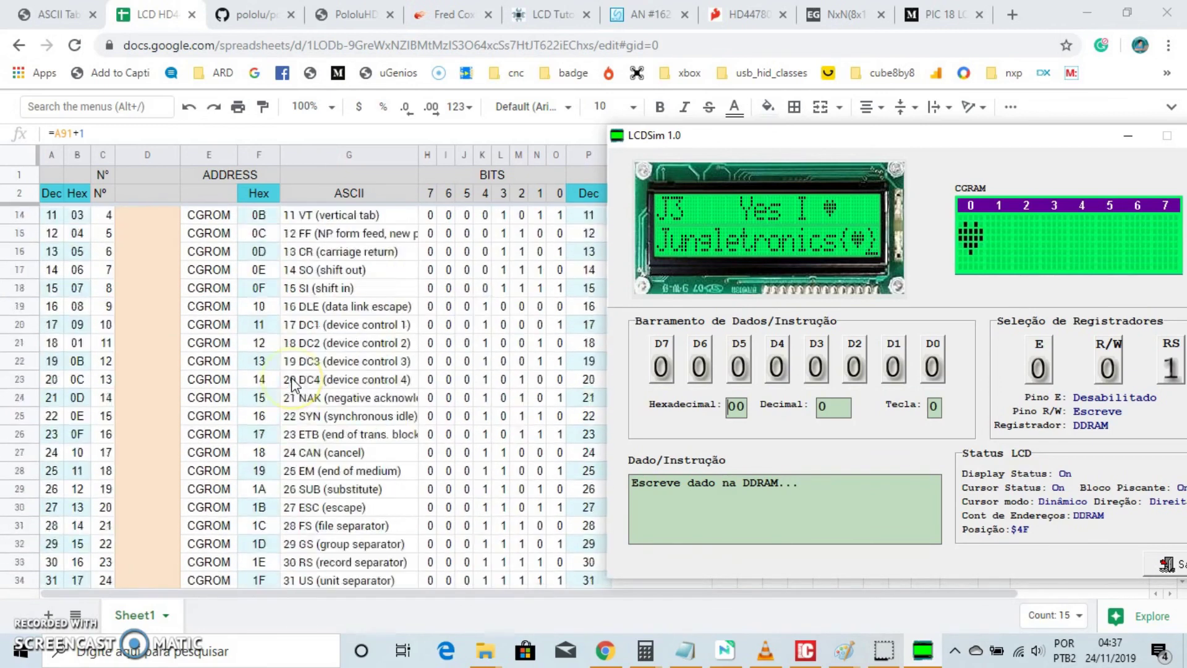
pyautogui.moveTo(782, 132); pyautogui.dragTo(445, 147)
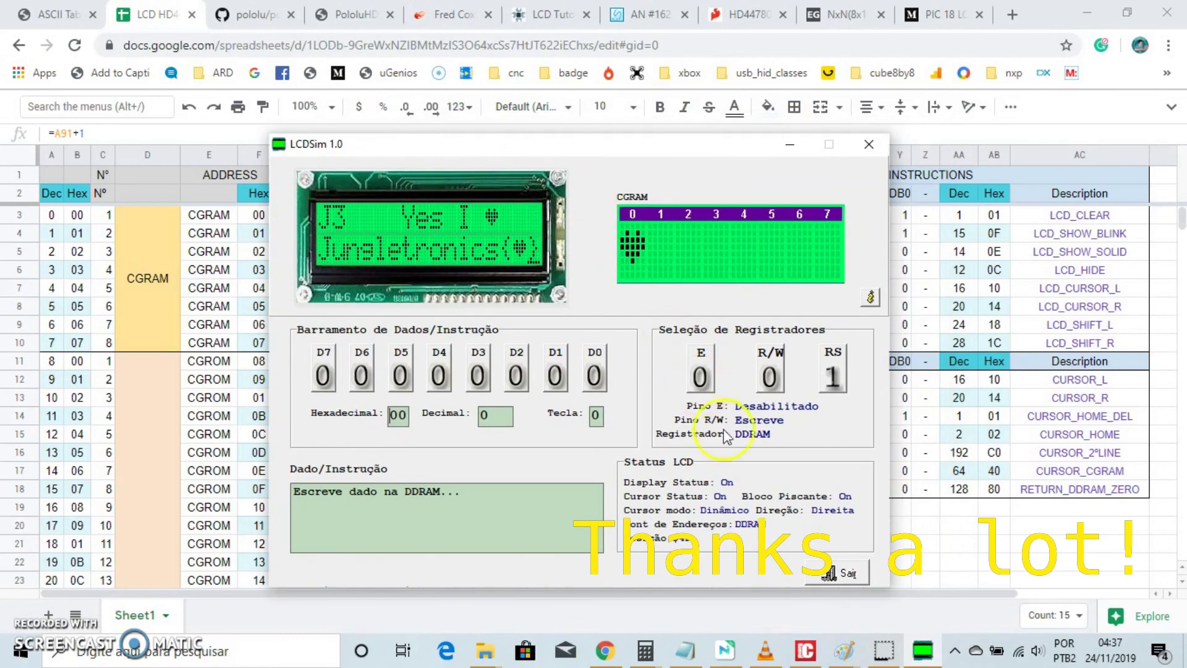
pyautogui.click(605, 650)
# Switch to the PIC 18 LCD Intro article with Ctrl+9 and read down to the references
pyautogui.hotkey('ctrl', '9')
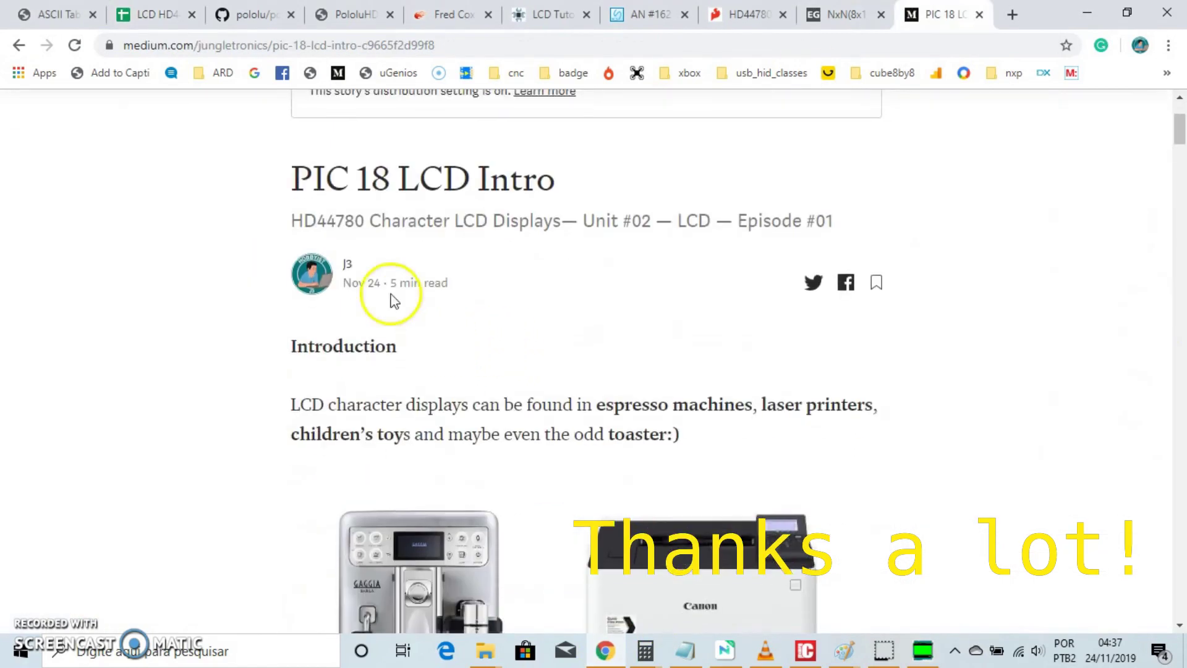
pyautogui.scroll(-20, 376, 227)
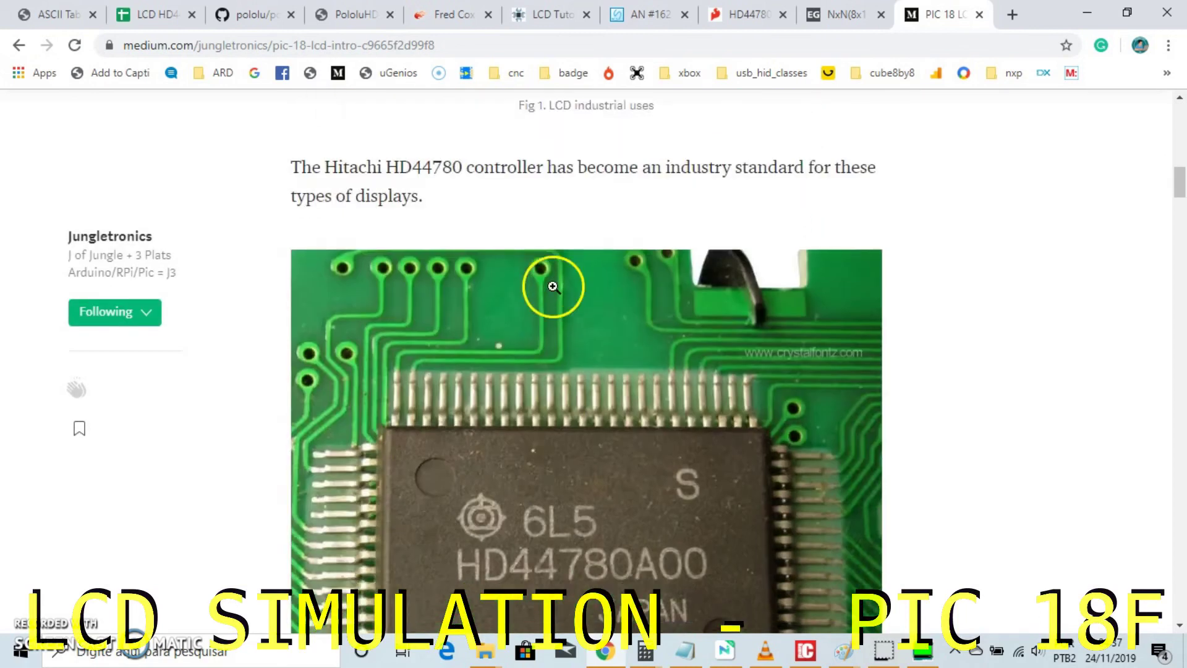
pyautogui.scroll(-15, 561, 294)
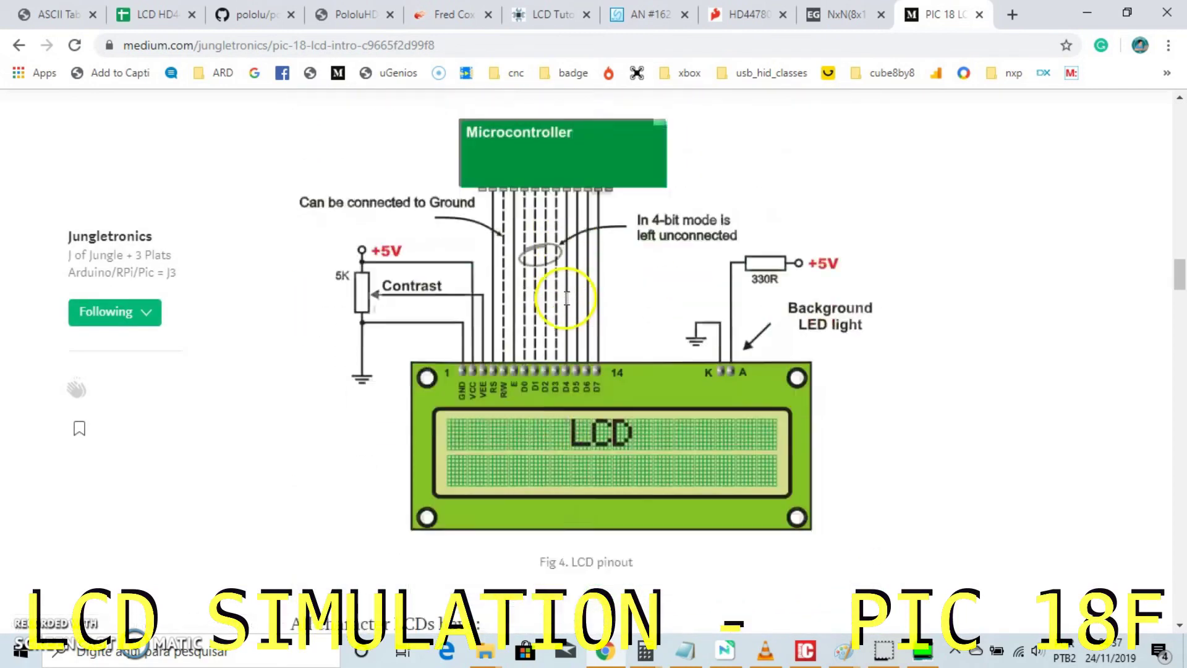
pyautogui.scroll(4, 575, 300)
pyautogui.scroll(-4, 570, 298)
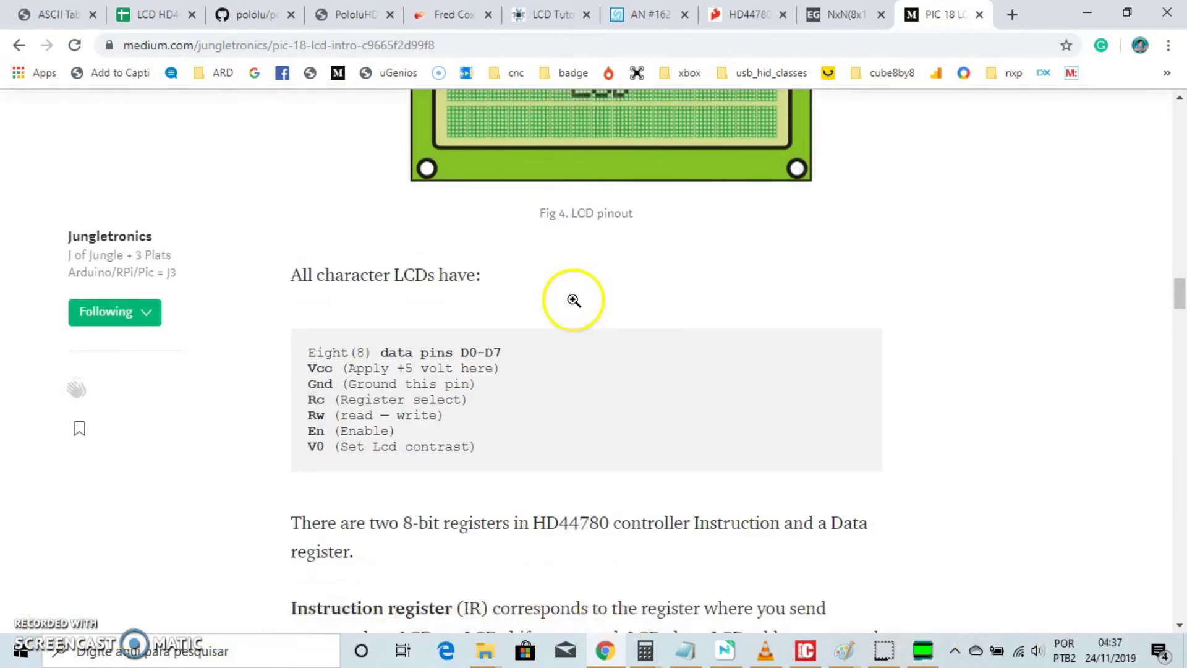
pyautogui.scroll(8, 619, 321)
pyautogui.scroll(-12, 657, 338)
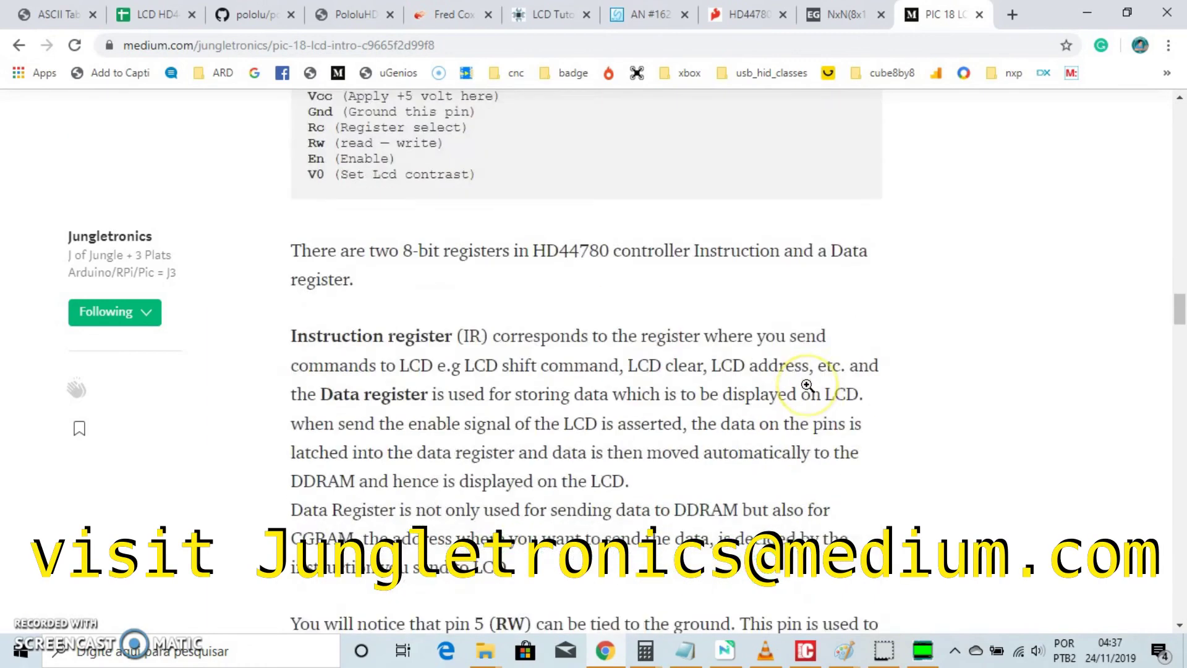
pyautogui.scroll(-20, 806, 386)
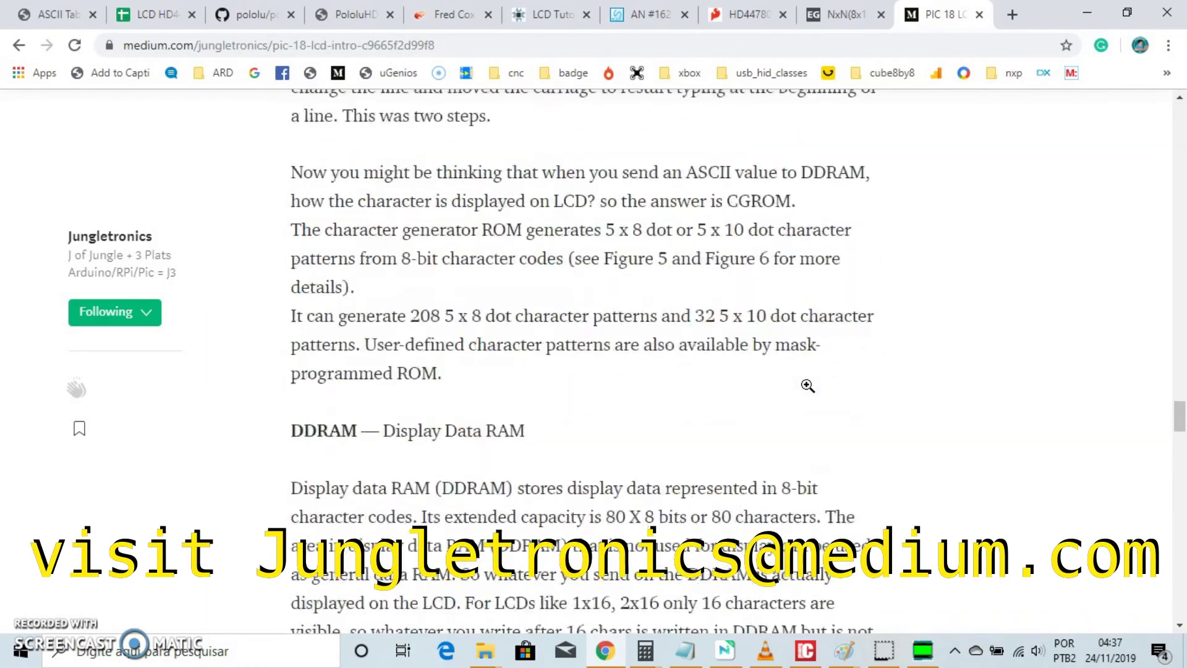
pyautogui.moveTo(1179, 458); pyautogui.dragTo(1179, 521)
# Return to the article's top and go to the medium.com/jungletronics publication home page
pyautogui.scroll(5, 615, 360)
pyautogui.scroll(6, 550, 409)
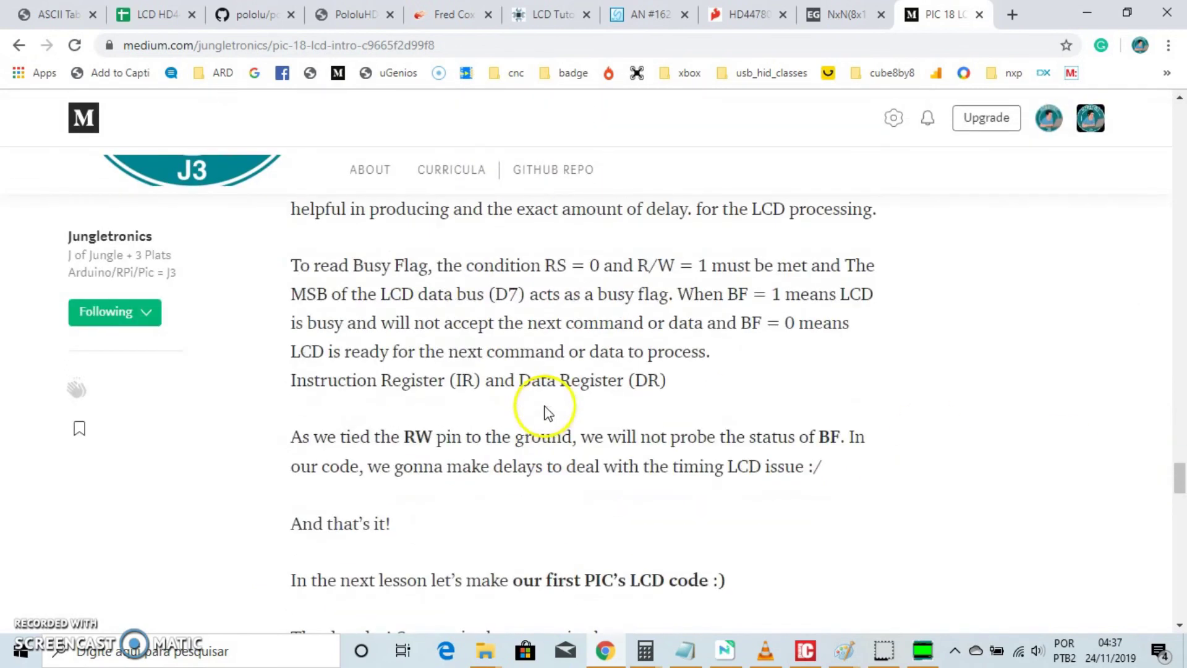
pyautogui.scroll(-12, 804, 371)
pyautogui.moveTo(1180, 527); pyautogui.dragTo(1179, 191)
pyautogui.scroll(-1, 628, 313)
pyautogui.click(337, 73)
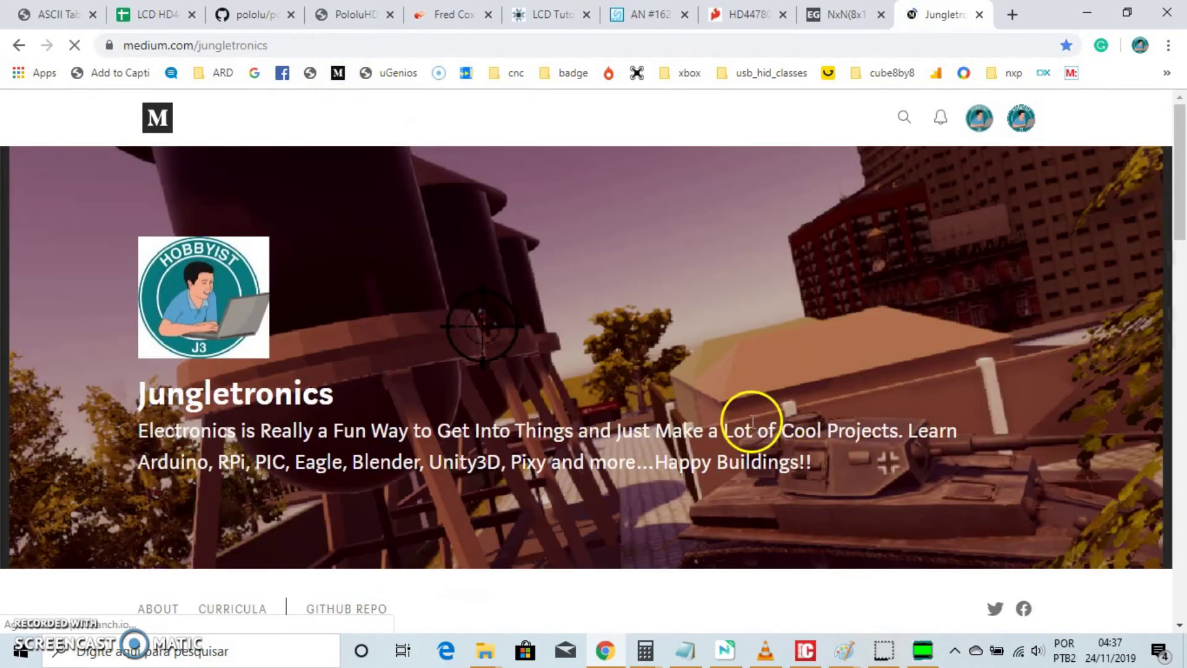
pyautogui.scroll(-10, 750, 421)
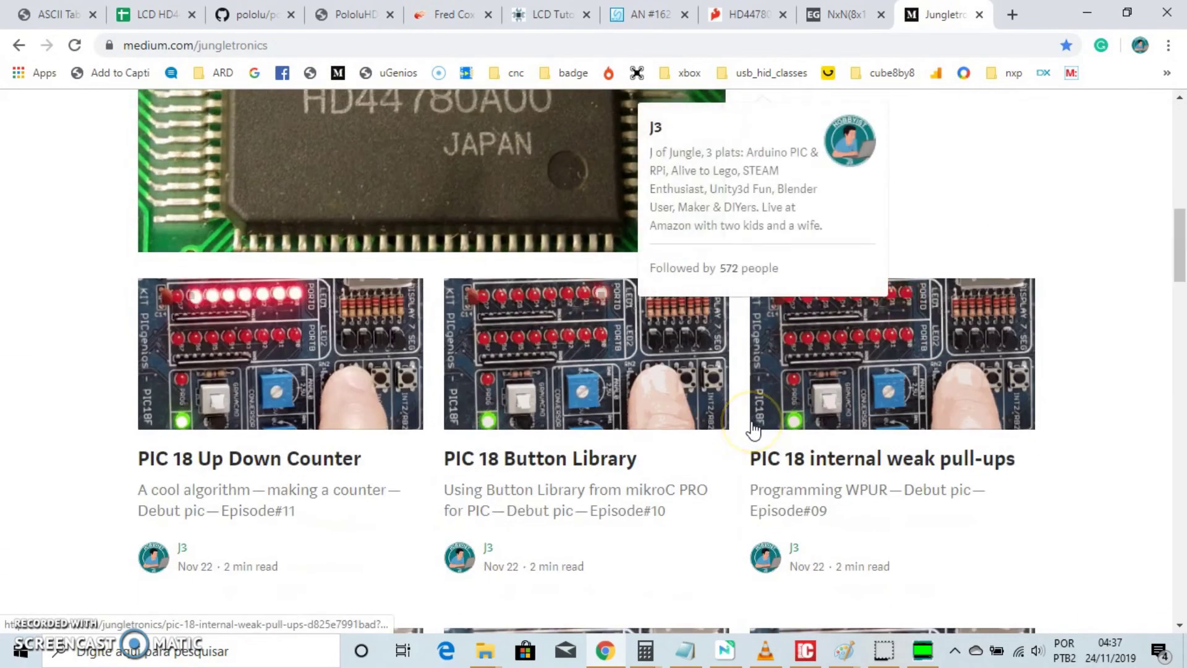
pyautogui.scroll(-5, 959, 433)
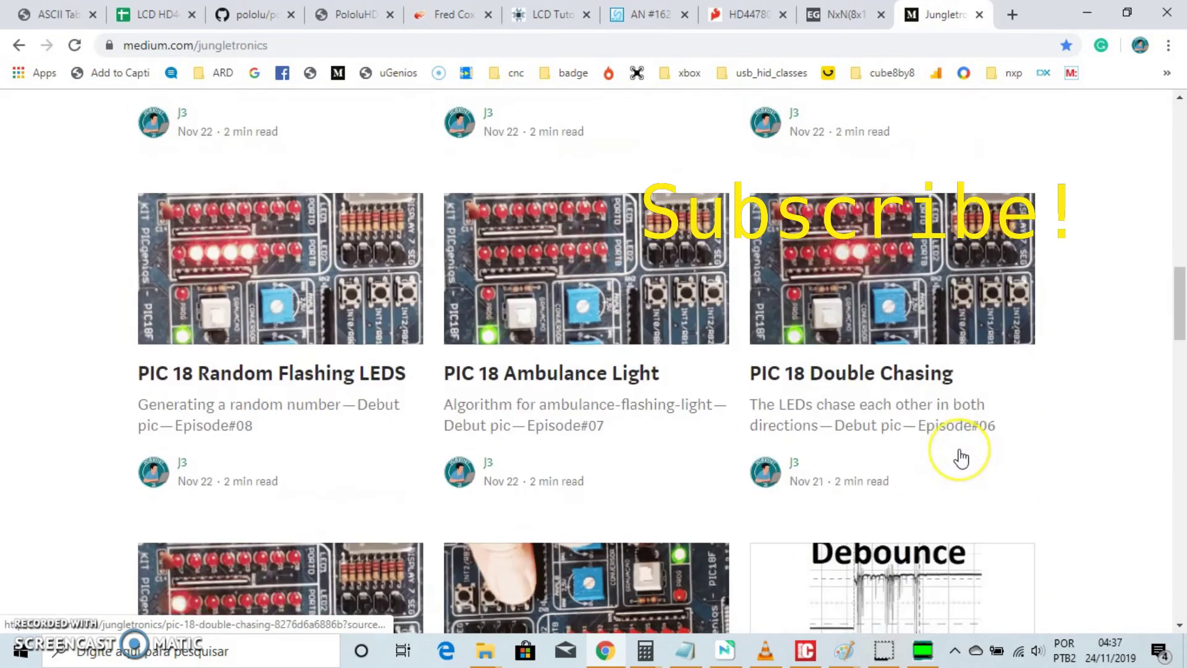
pyautogui.scroll(-10, 961, 458)
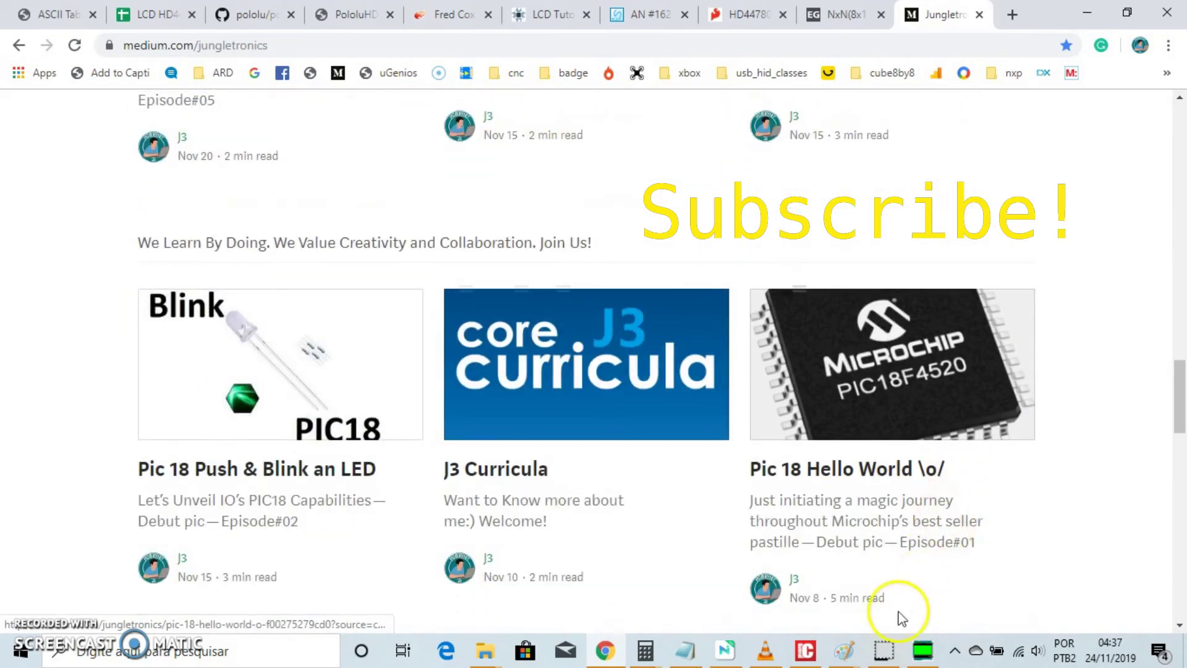
pyautogui.scroll(-8, 903, 556)
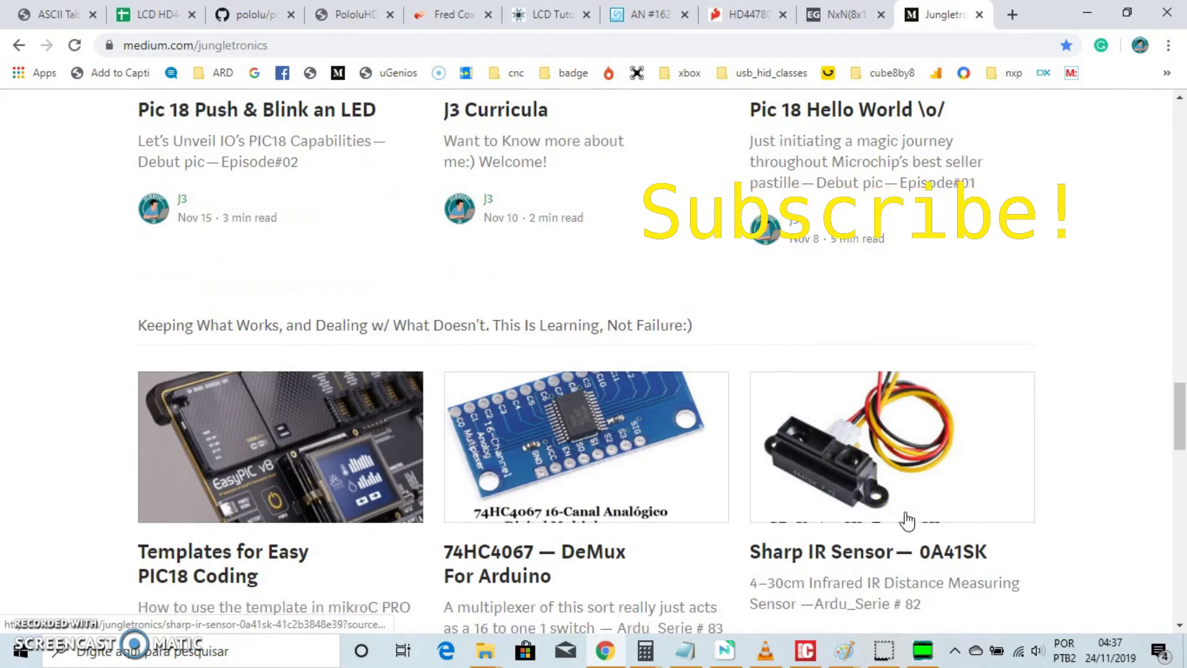